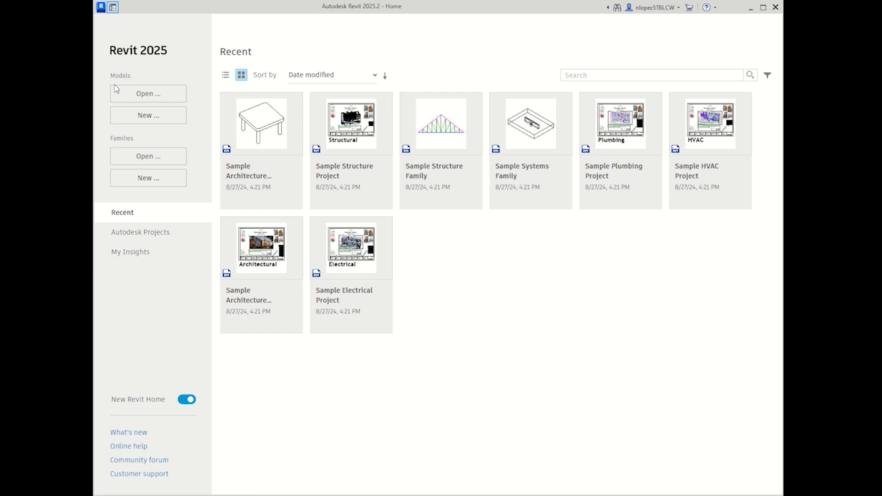
Step: Open the New Project dialog from Models > New and move it toward the lower right
left_click_drag(107, 78, 129, 81)
left_click(119, 85)
left_click(147, 120)
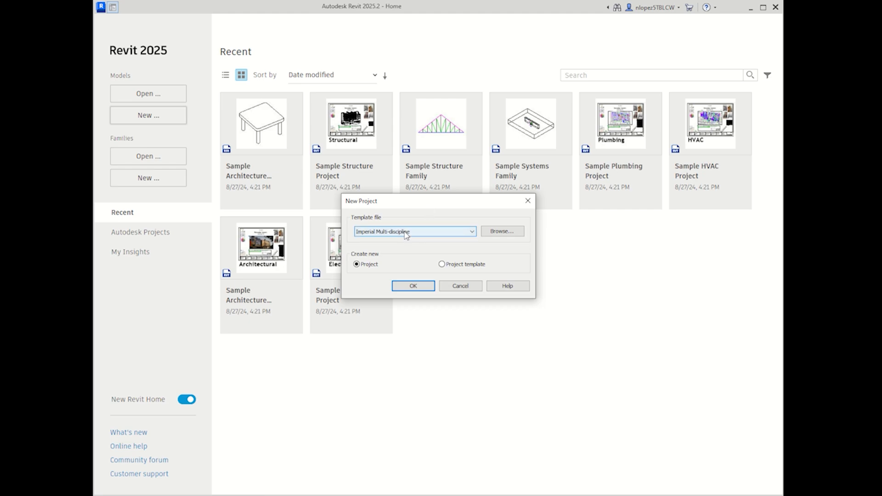
left_click_drag(429, 209, 488, 229)
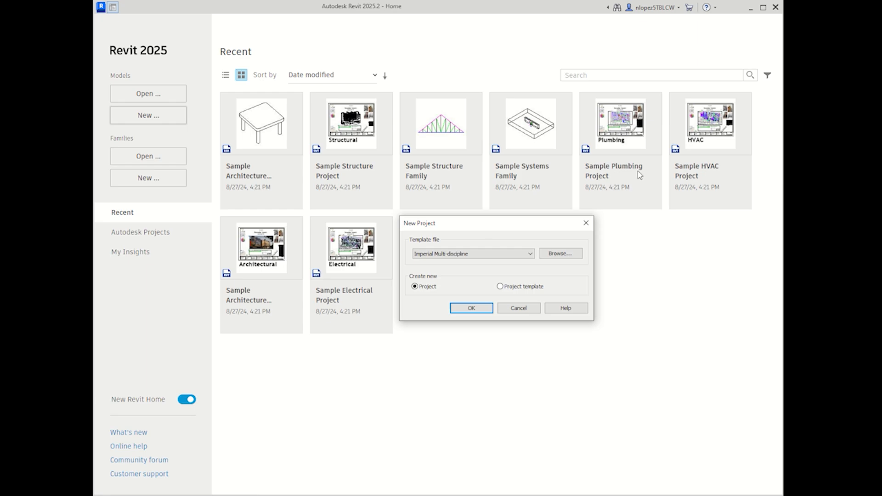
Step: Create Project1 from the Metric Multi-discipline template, keeping Project as the type
left_click(443, 257)
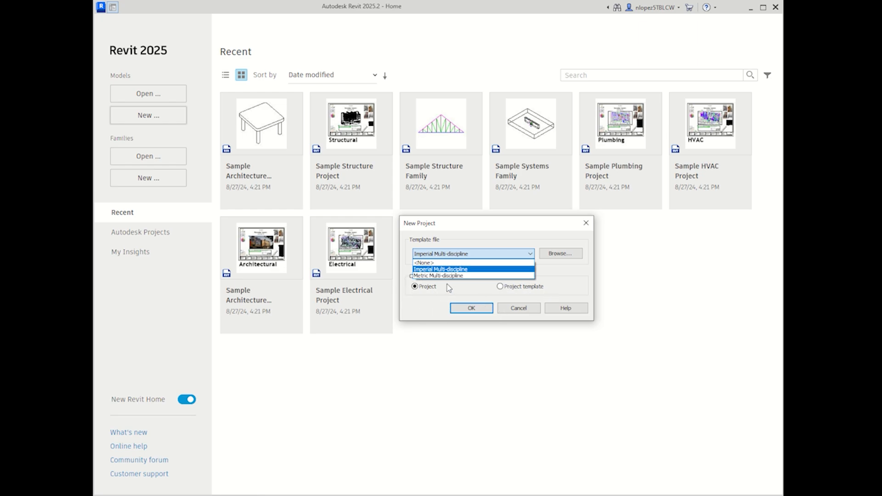
left_click(422, 276)
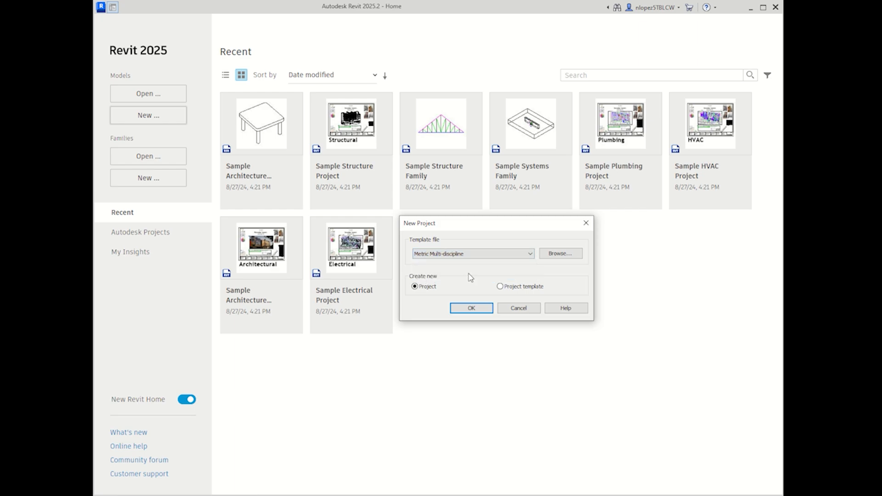
left_click(472, 311)
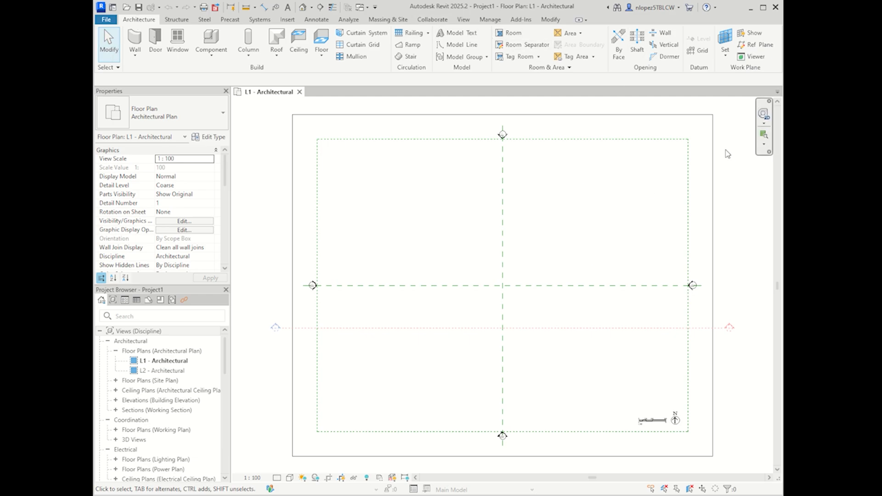
Step: Browse the Structure, Steel, Precast, Systems, Insert, Annotate, Architecture and Modify ribbon toolsets
left_click(175, 22)
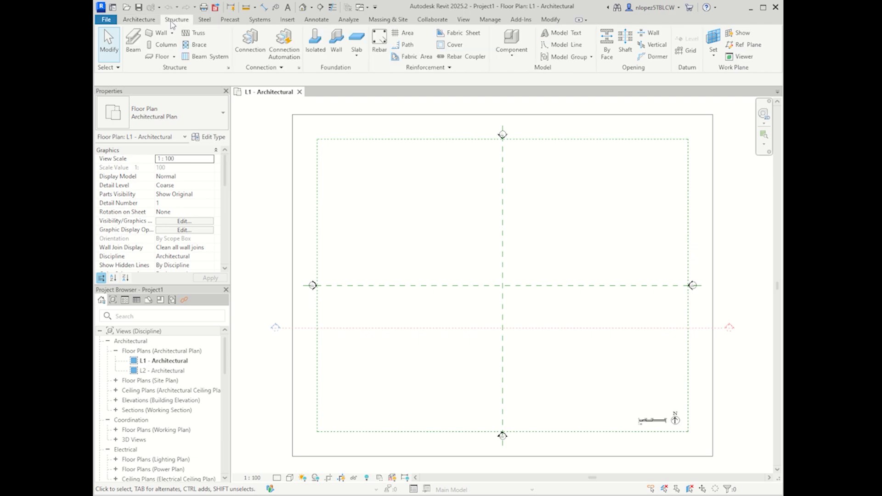
left_click(204, 19)
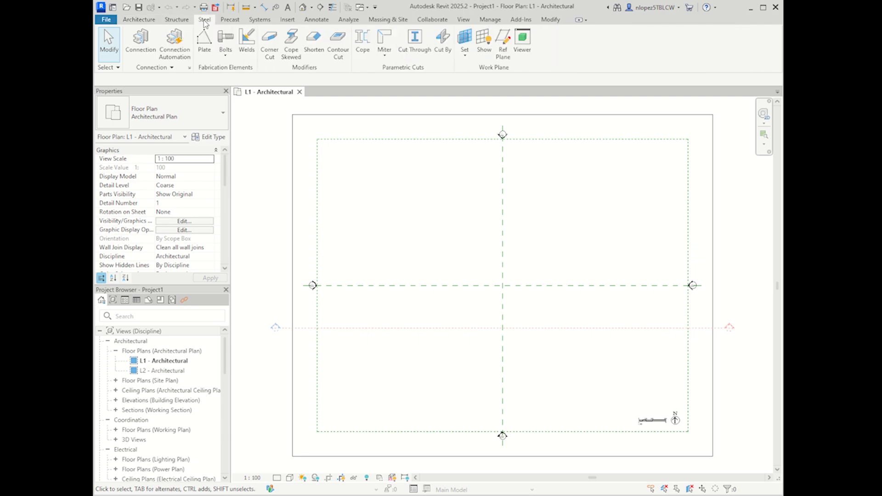
left_click(230, 20)
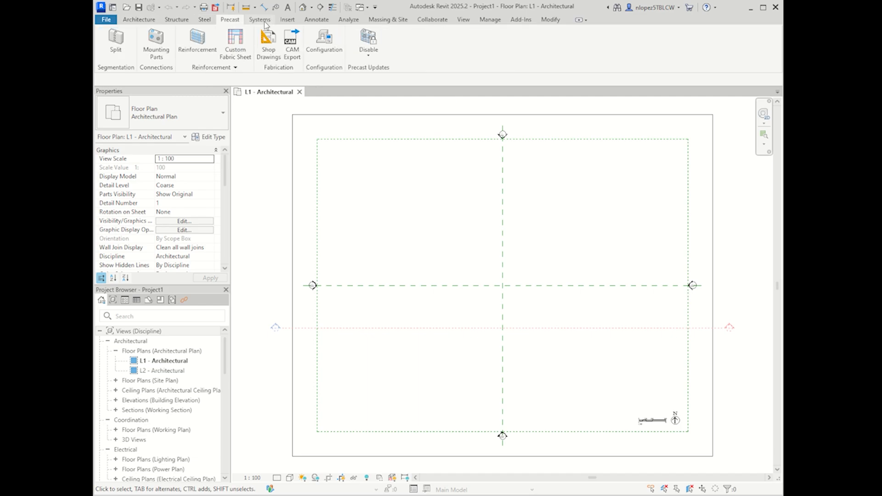
left_click(268, 20)
left_click(288, 20)
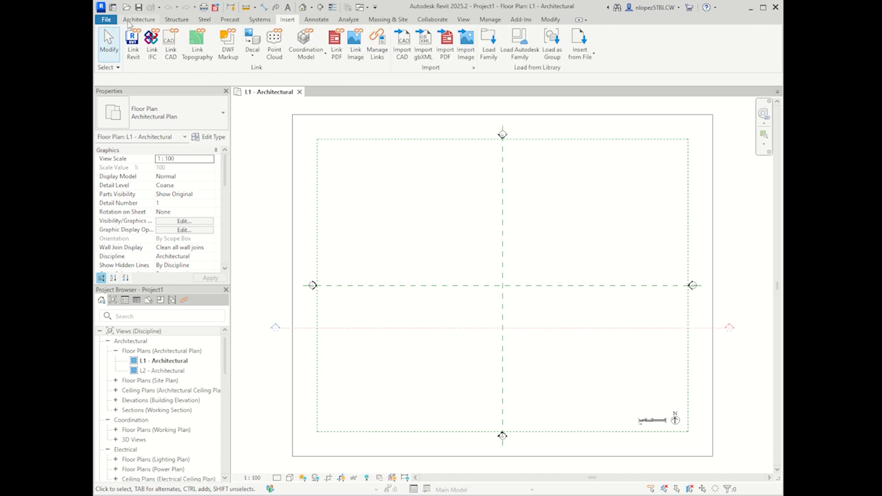
left_click(323, 21)
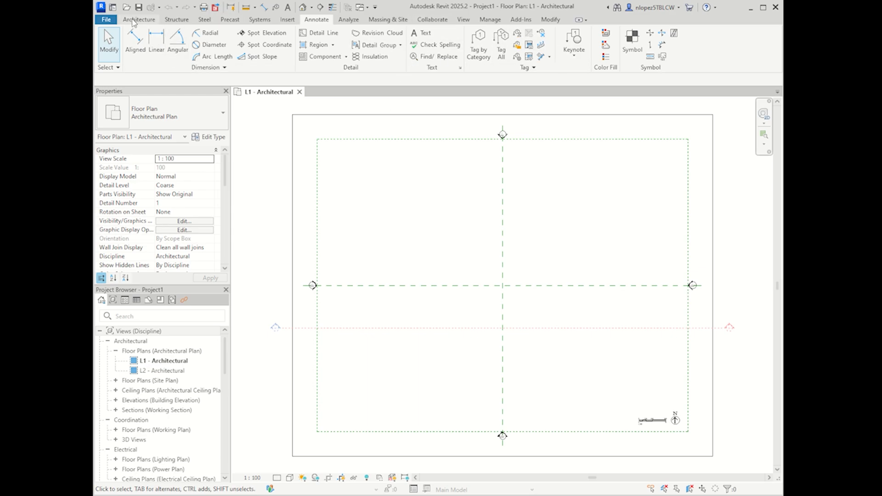
left_click(134, 21)
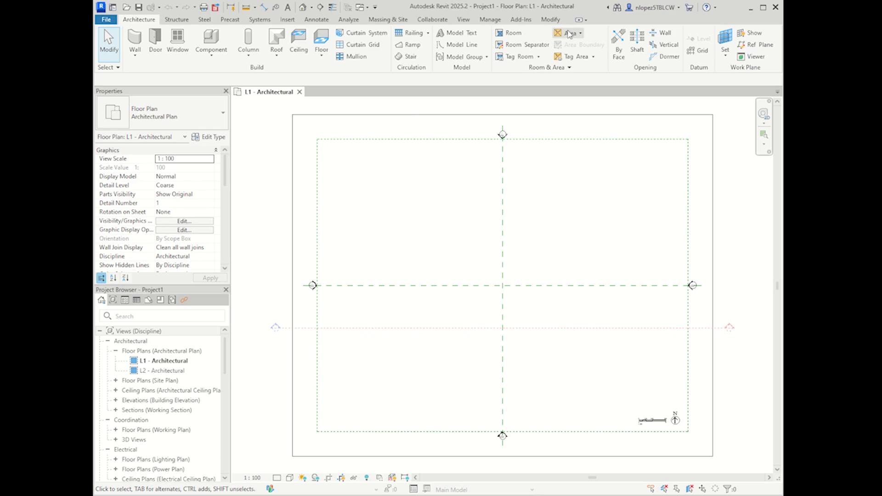
left_click(554, 21)
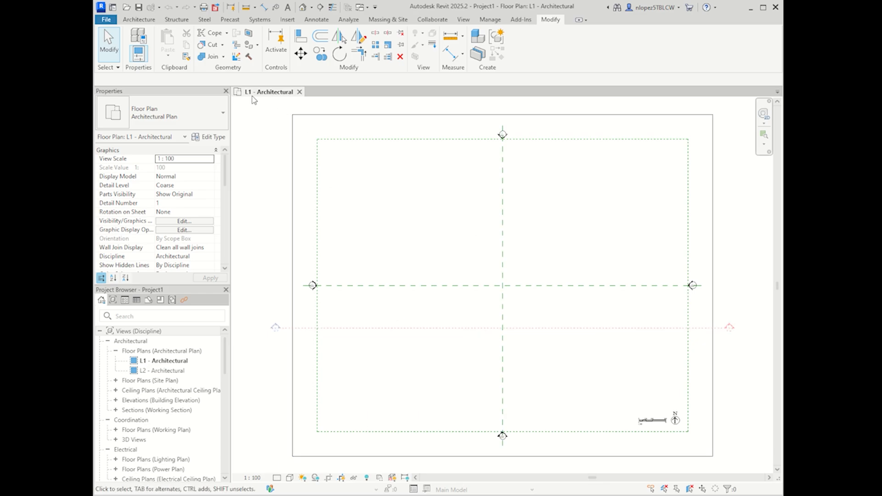
scroll(466, 239, "down", 4)
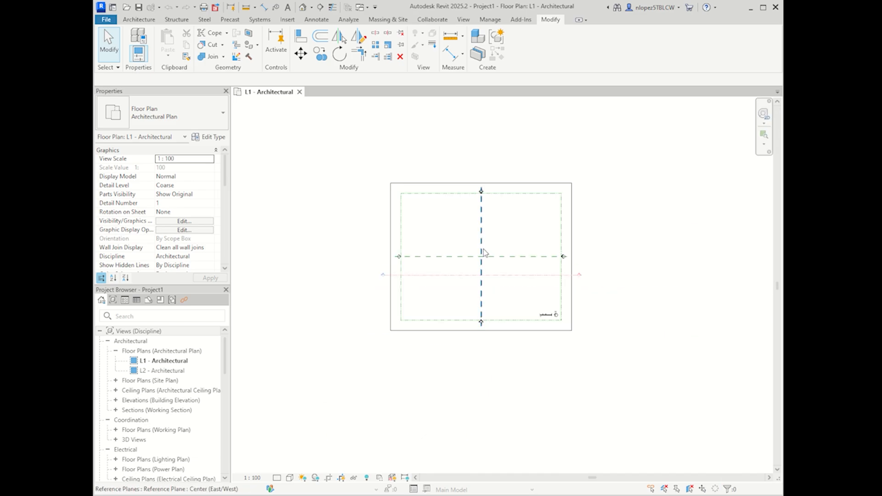
scroll(490, 264, "up", 3)
scroll(489, 262, "up", 2)
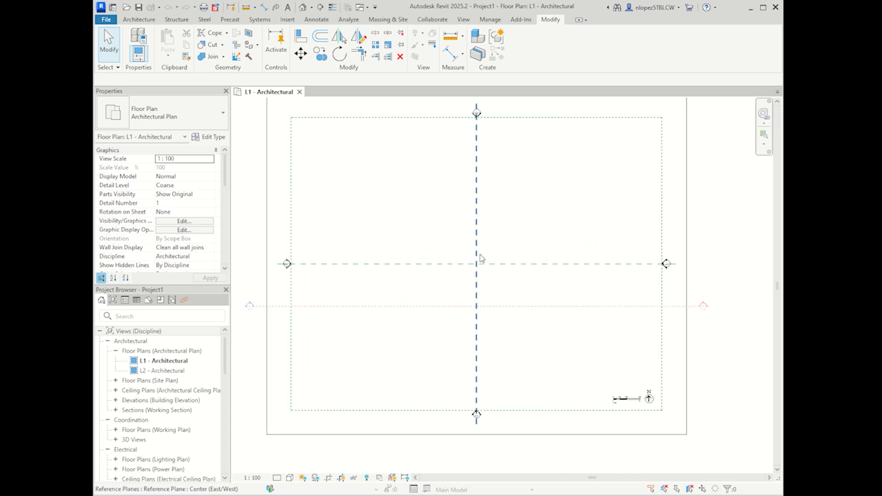
middle_click_drag(529, 221, 541, 232)
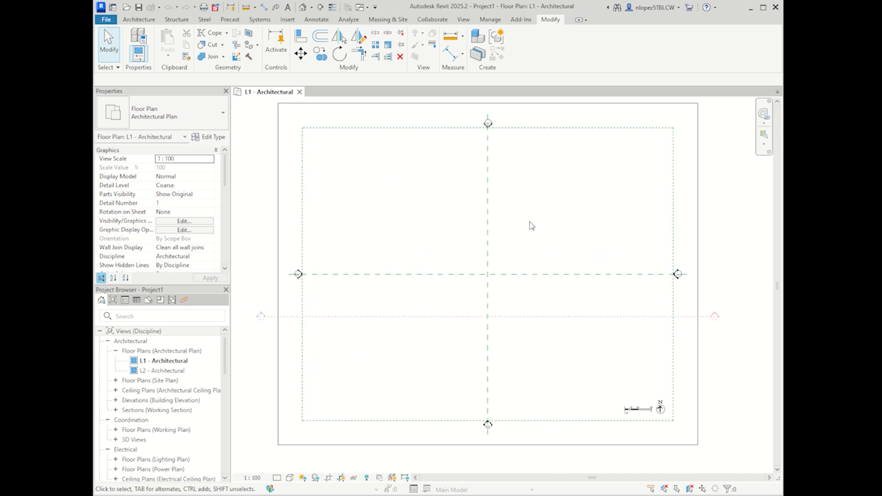
left_click(489, 124)
left_click(678, 275)
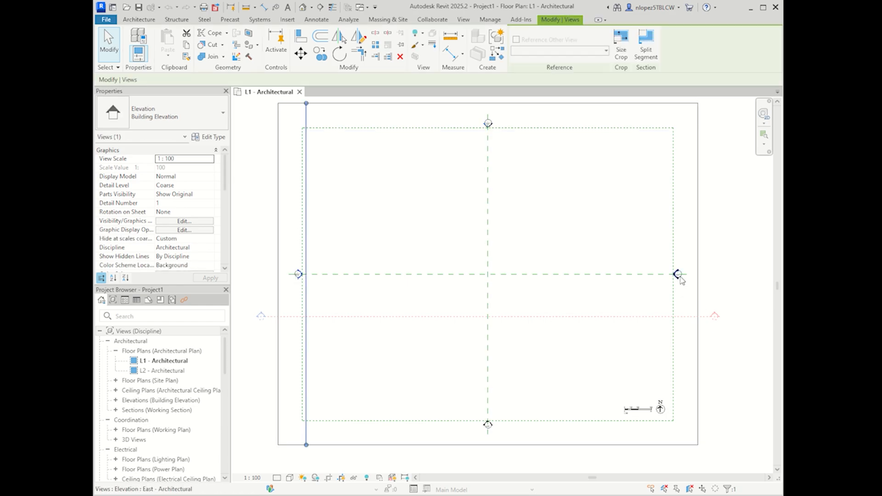
left_click(488, 424)
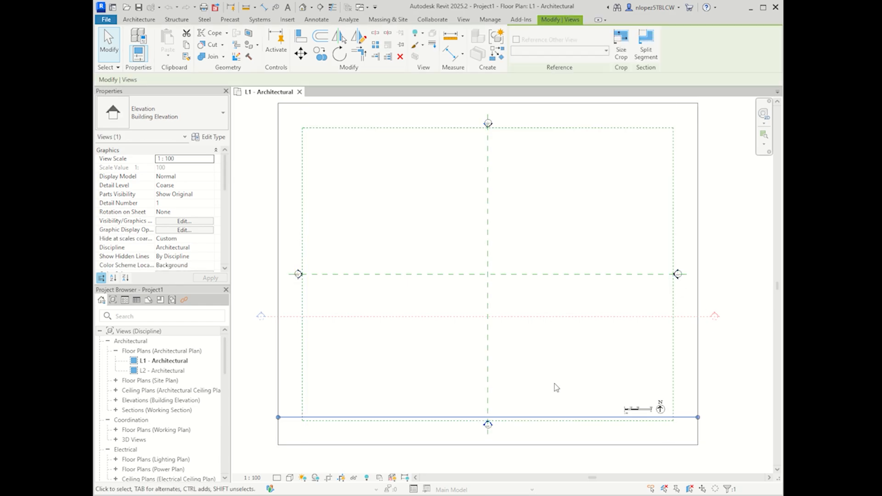
scroll(591, 408, "up", 5)
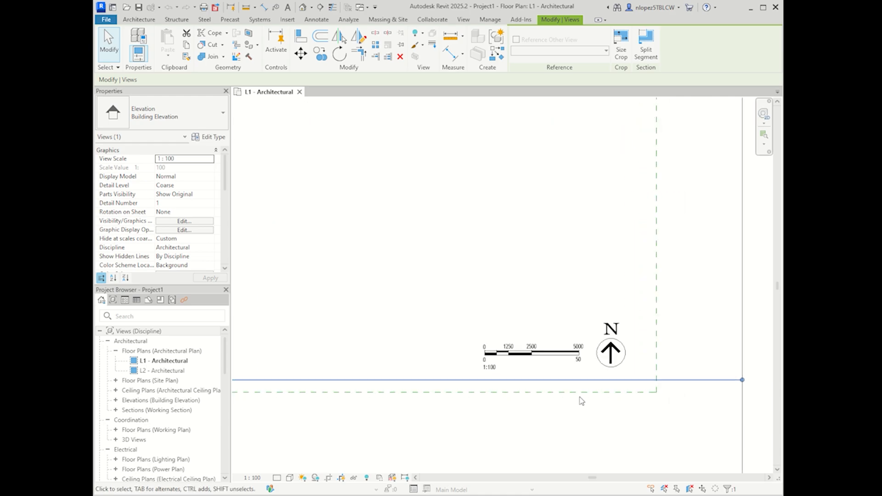
left_click(538, 358)
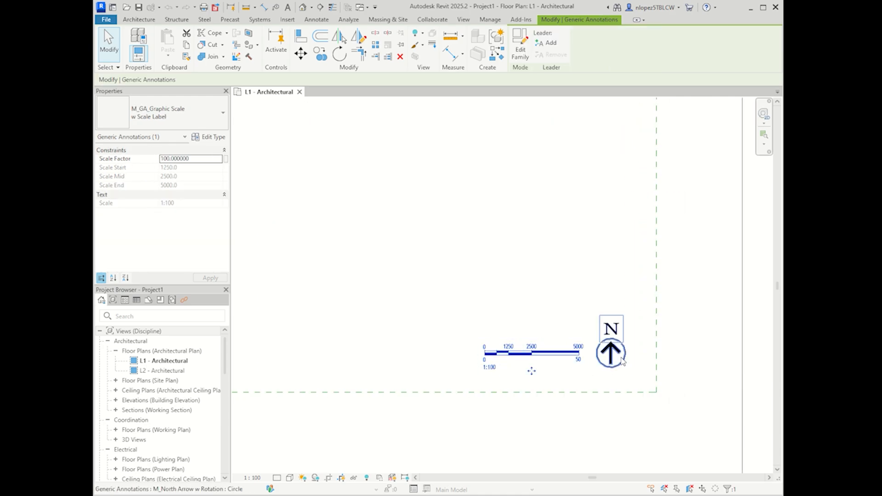
left_click(623, 362)
left_click(548, 355)
scroll(548, 360, "down", 2)
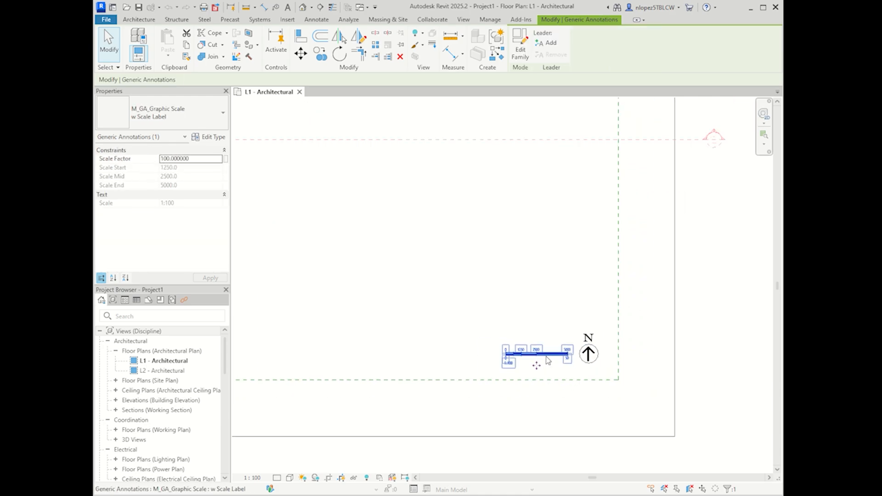
scroll(548, 359, "down", 4)
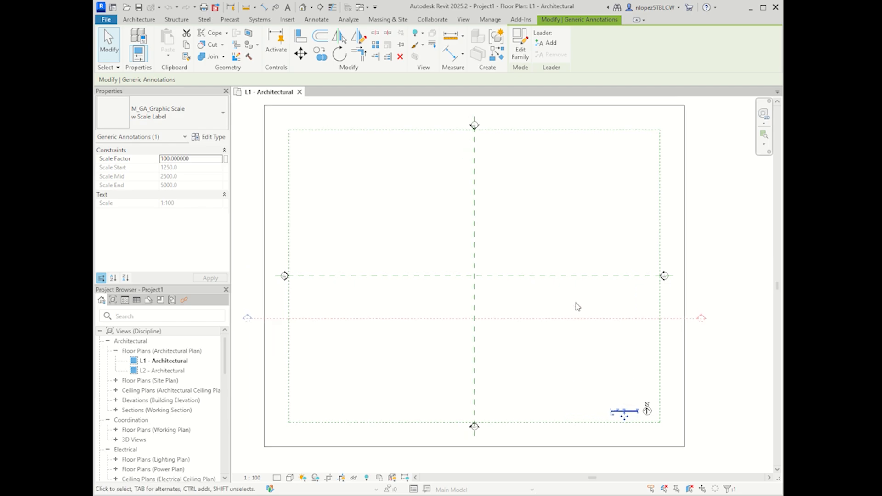
left_click(575, 304)
left_click(559, 318)
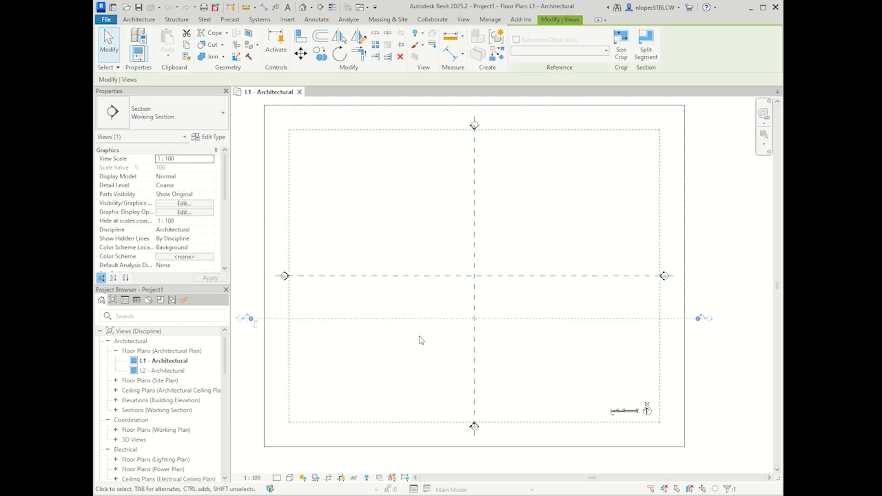
scroll(511, 354, "down", 3)
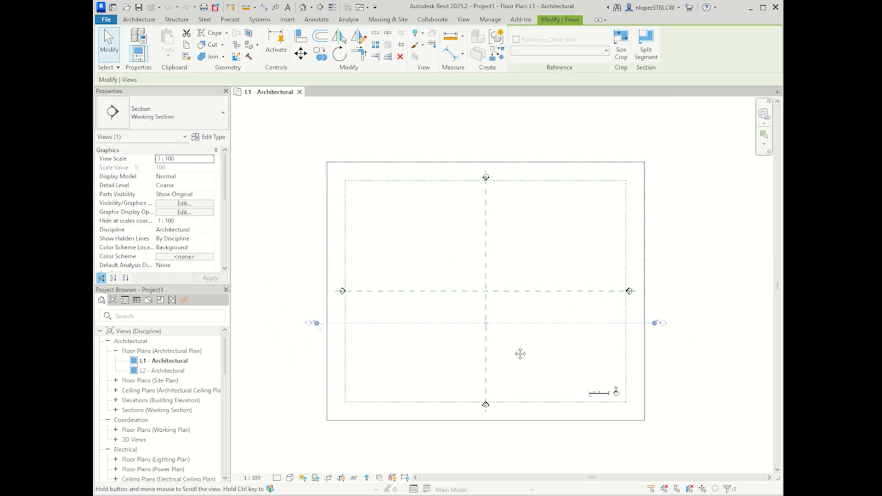
scroll(495, 333, "up", 2)
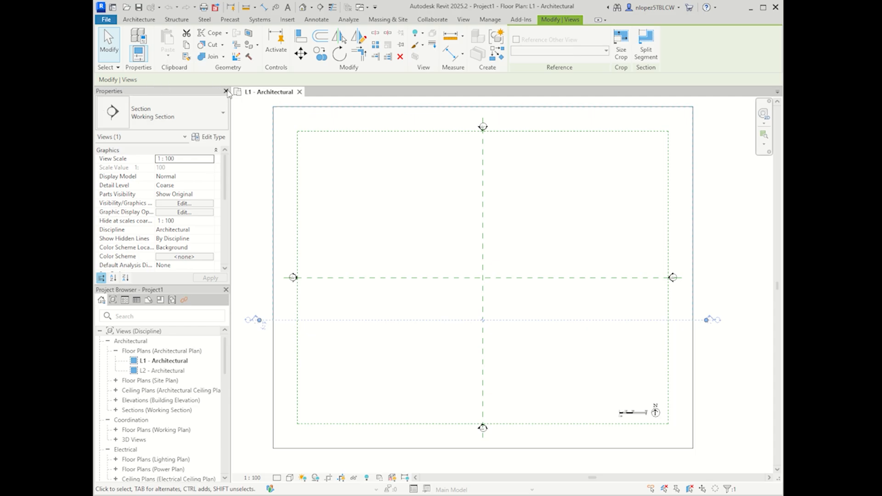
Step: Cycle the ribbon through buttons-only, panel-titles and tabs-only states, then back to full panels
left_click(606, 21)
left_click(558, 23)
left_click(598, 21)
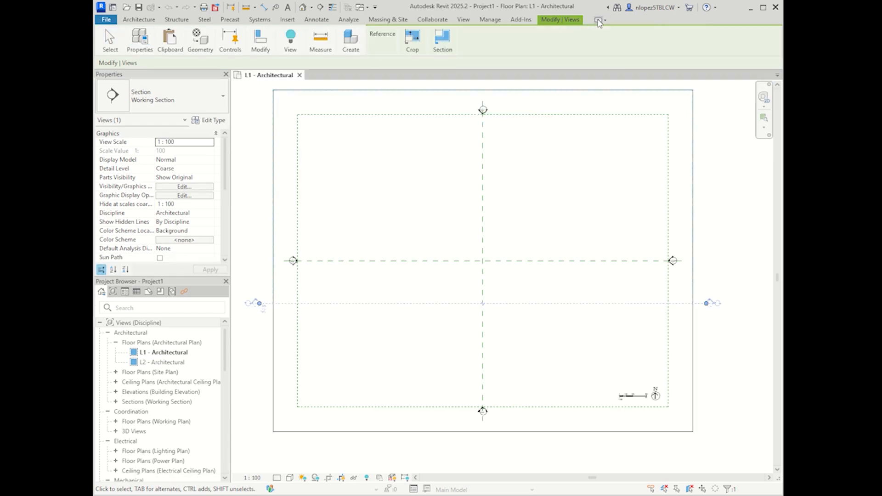
left_click(599, 21)
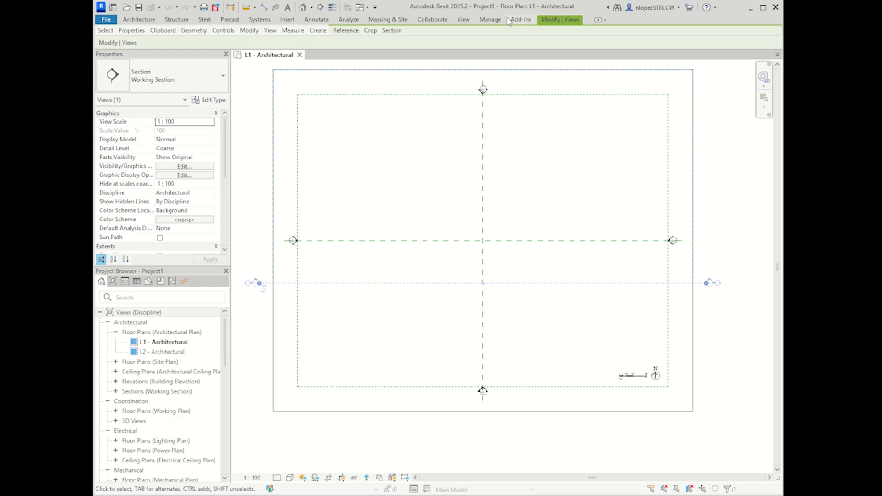
left_click(599, 20)
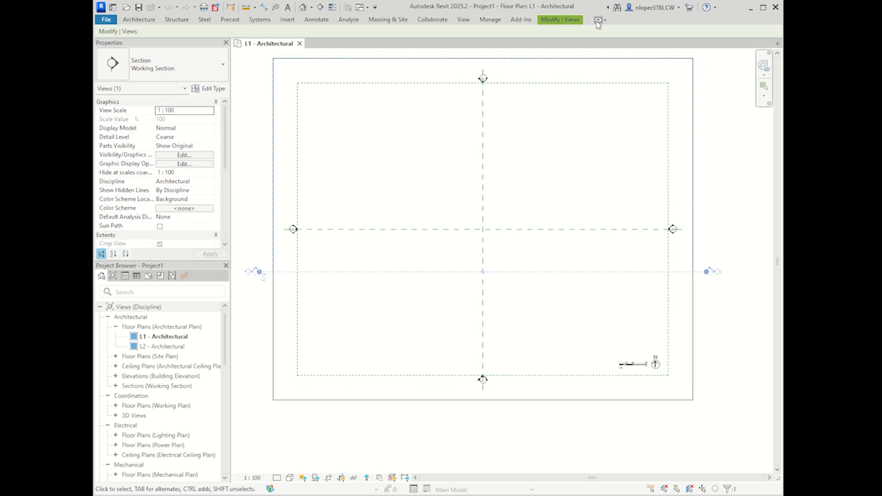
left_click(597, 21)
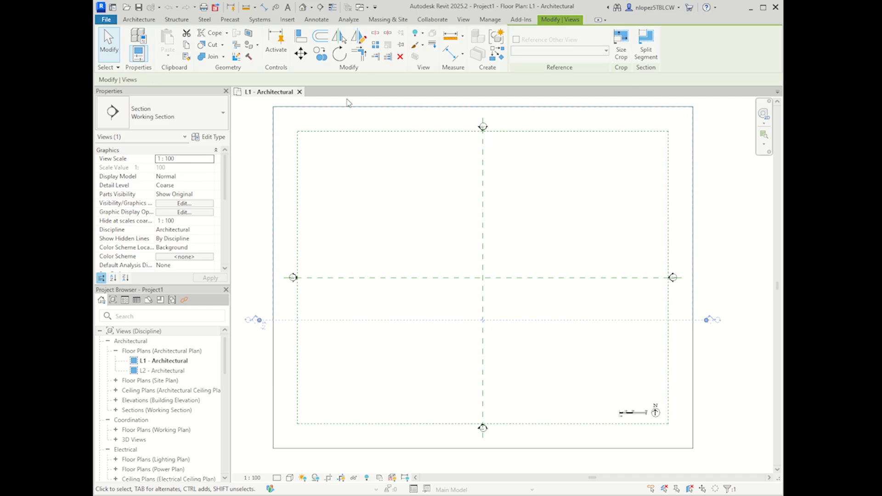
Step: Repeat the ribbon collapse cycle to the full ribbon and show the Manage tools
left_click(599, 20)
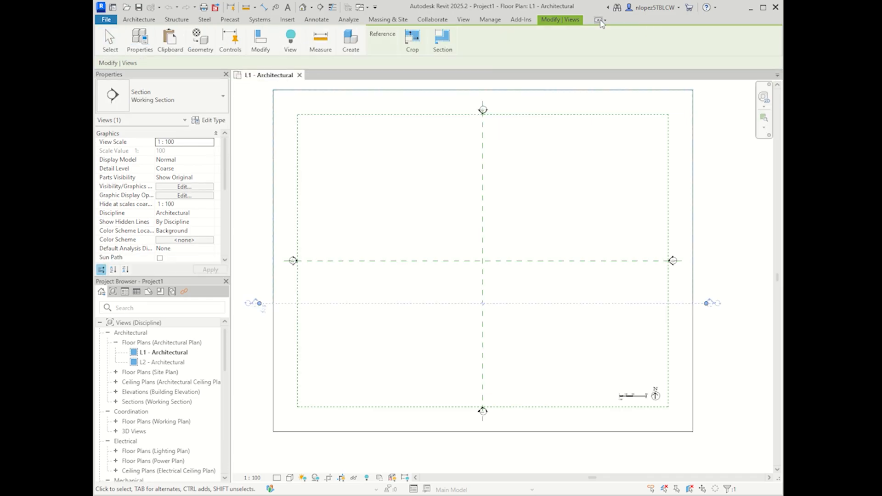
left_click(600, 20)
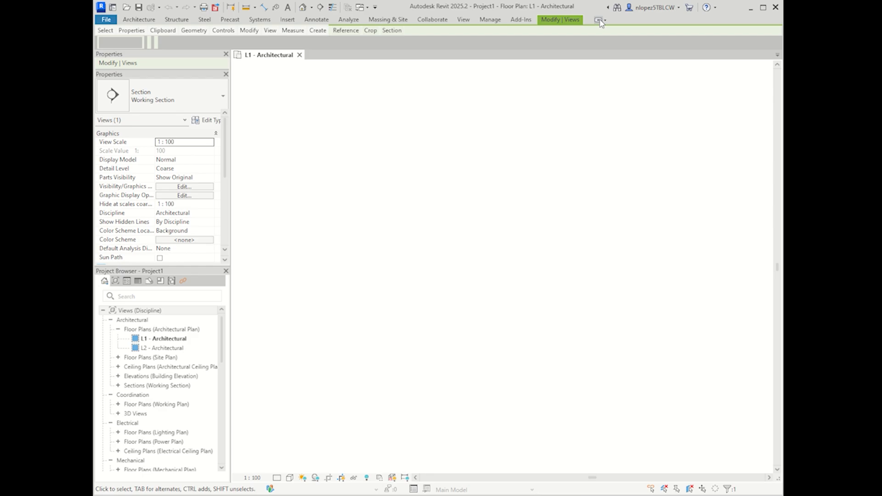
left_click(598, 21)
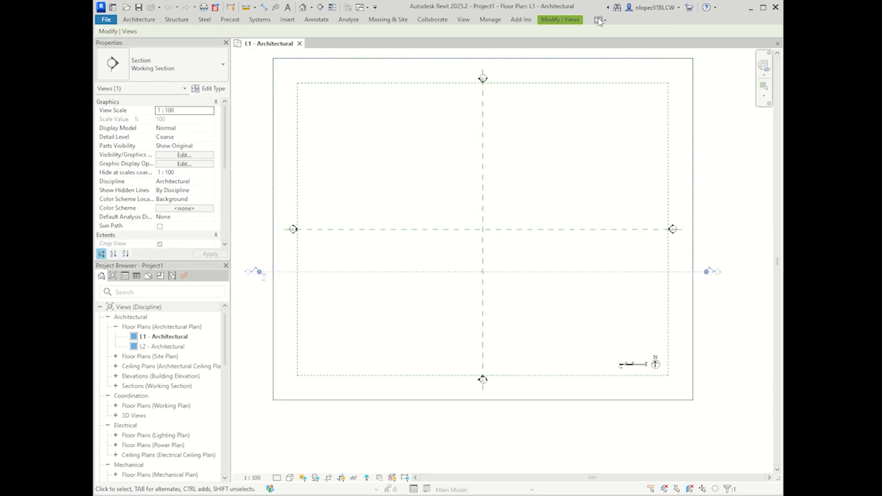
left_click(599, 20)
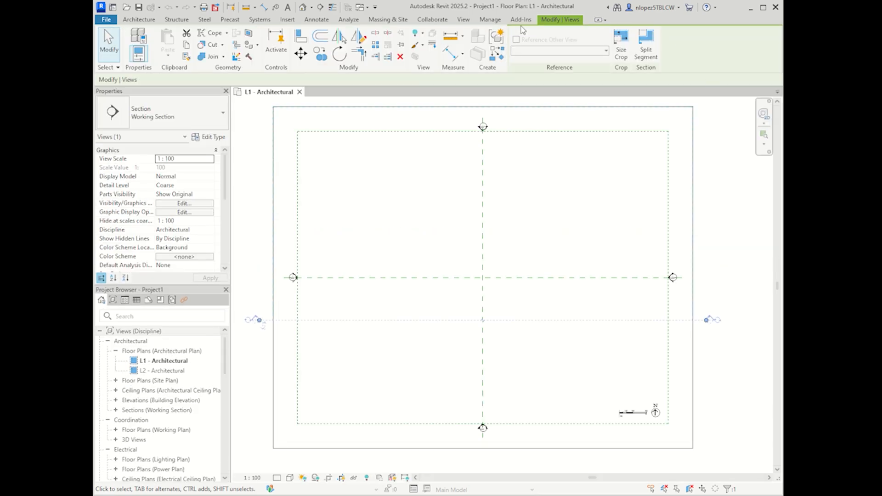
left_click(490, 21)
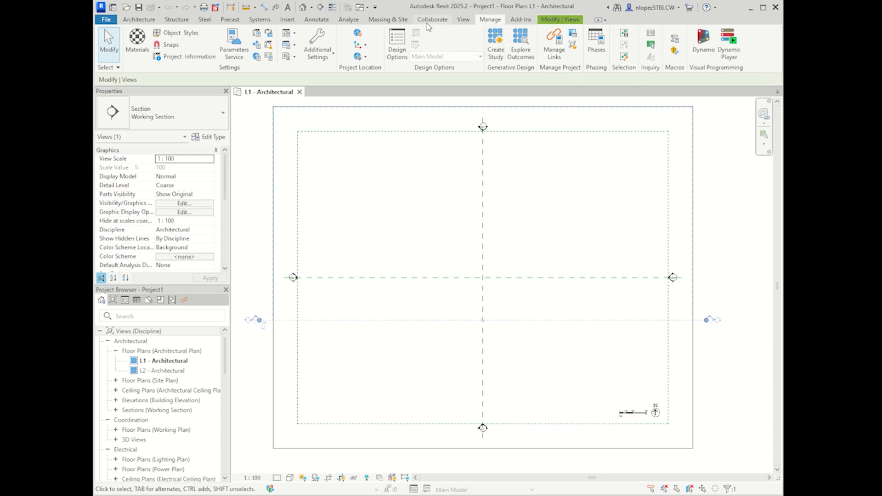
Step: Hide and re-show the Properties palette via the View > User Interface list
scroll(637, 41, "up", 1)
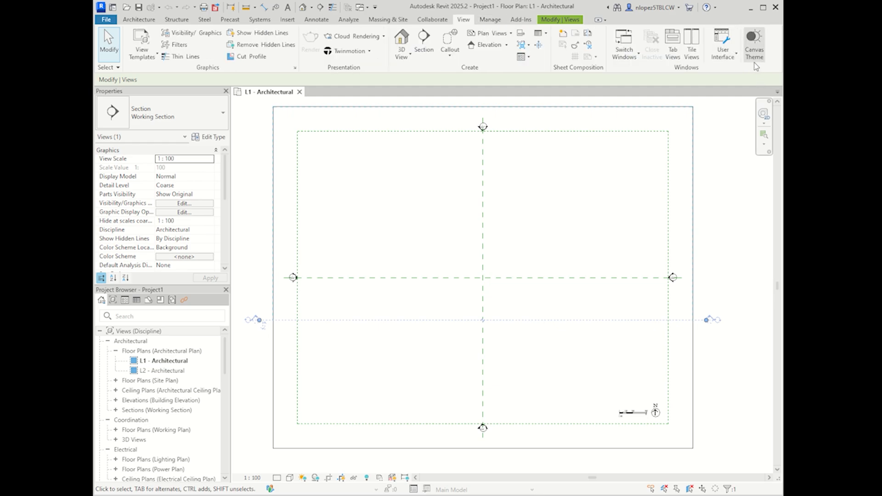
left_click(730, 61)
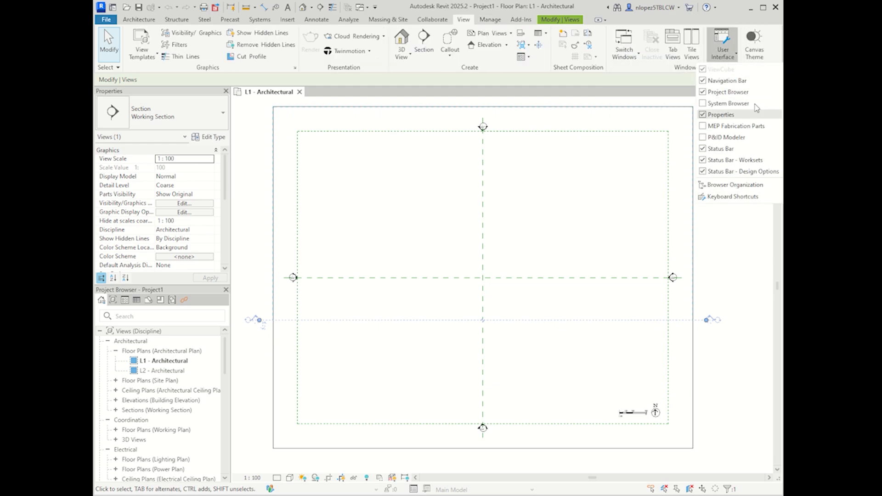
left_click(706, 117)
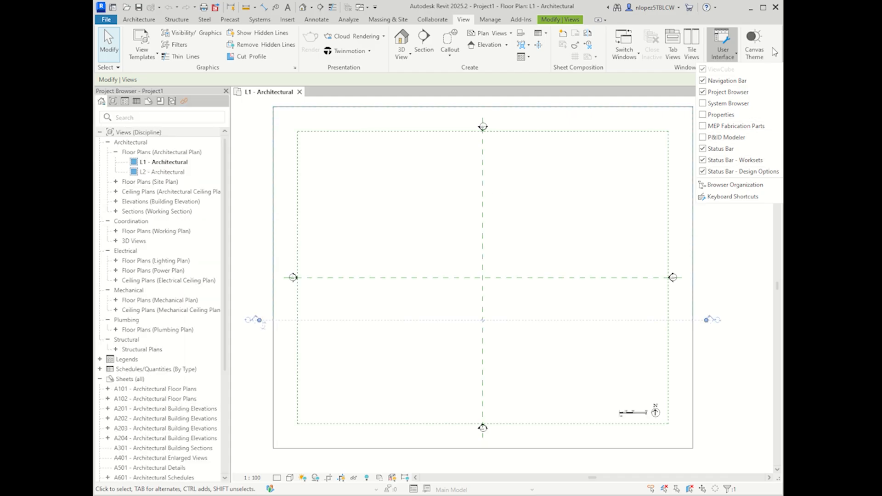
left_click(704, 114)
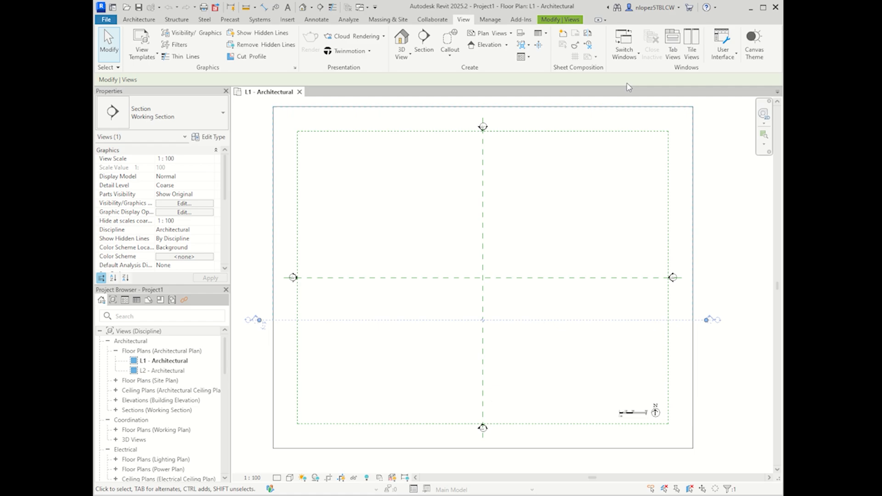
left_click(730, 52)
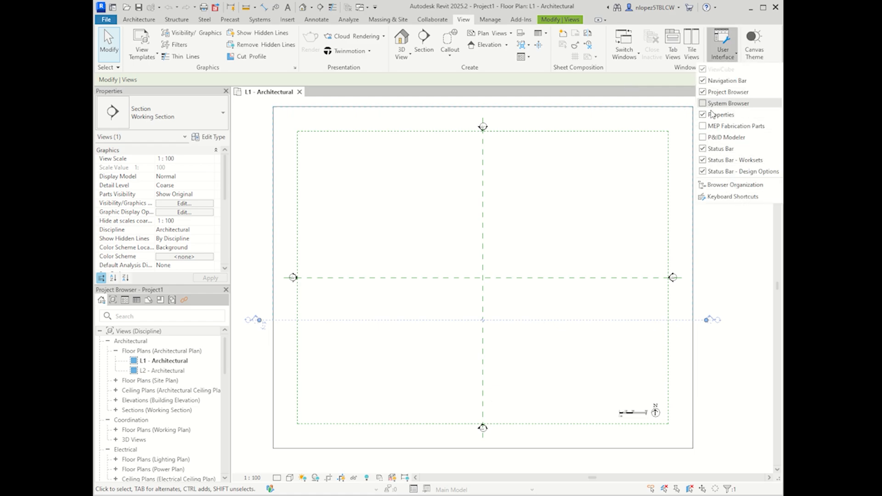
left_click(725, 297)
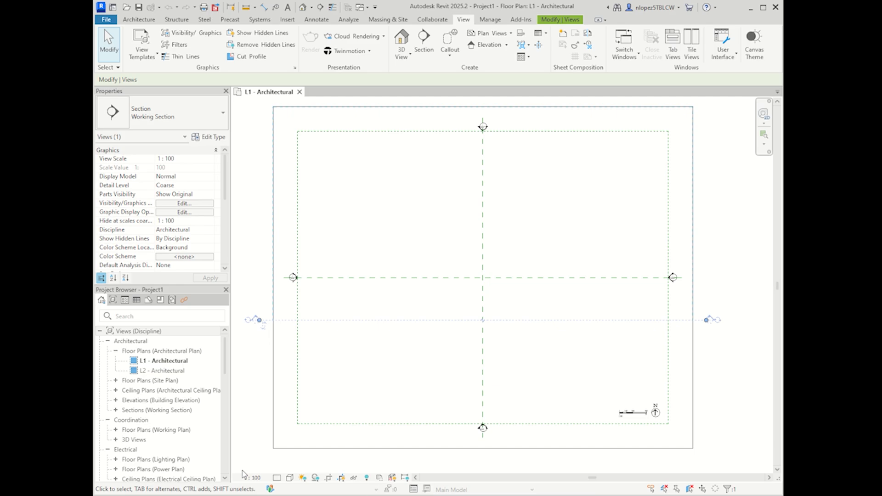
Step: Deselect the Working Section to show L1 - Architectural plan properties, then bring up the Insert tools
left_click(262, 397)
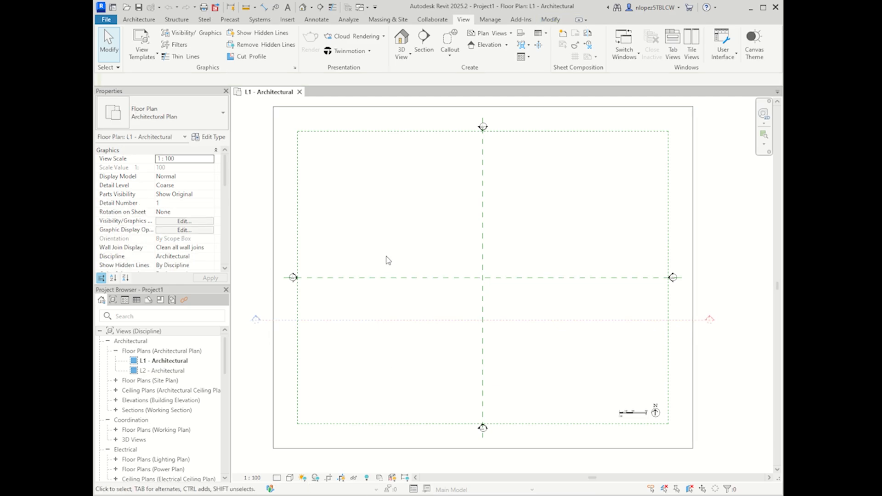
left_click(139, 19)
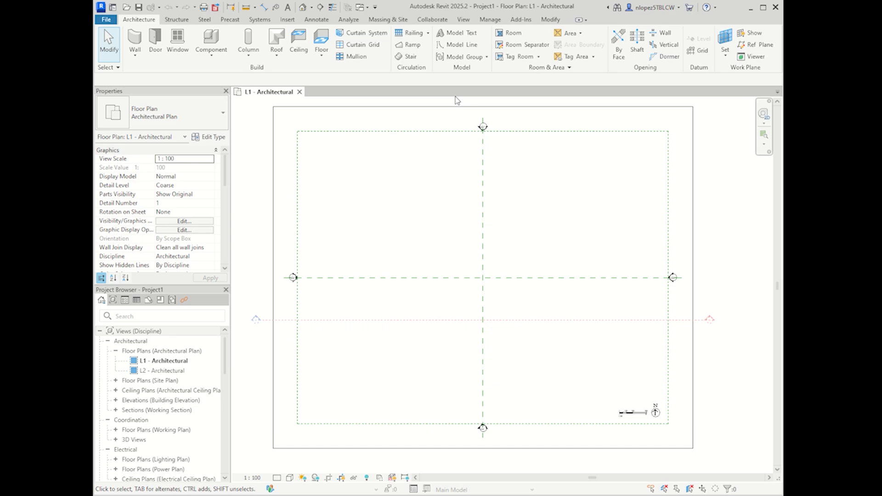
left_click(287, 19)
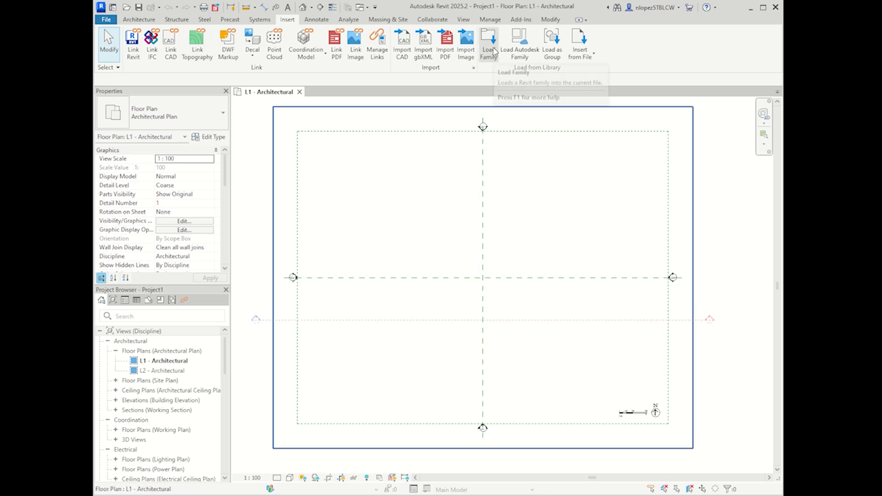
left_click(492, 54)
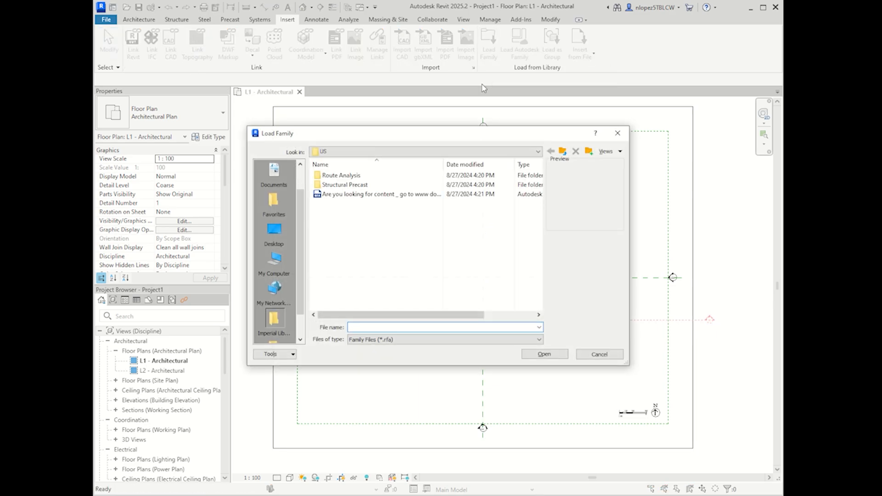
left_click(274, 232)
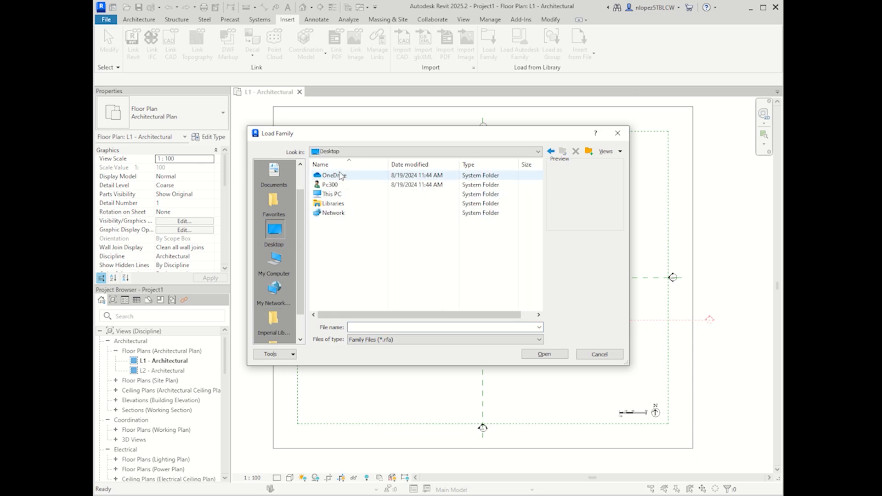
left_click(387, 340)
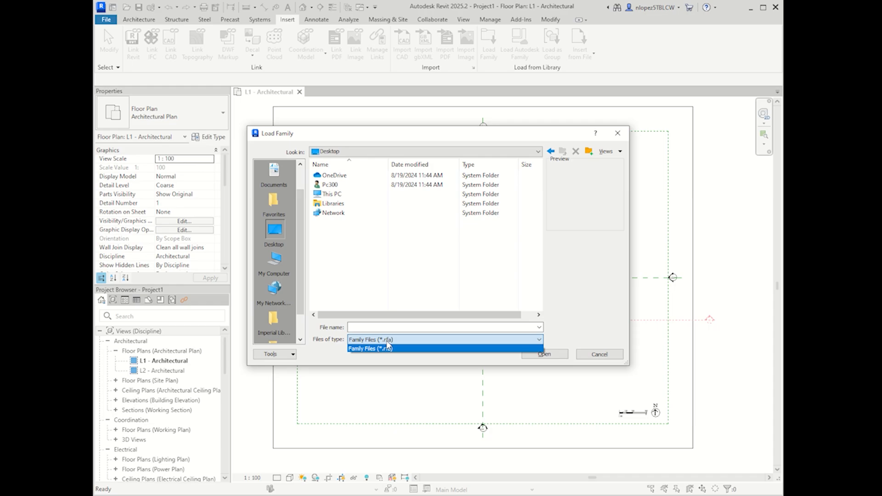
left_click(387, 348)
left_click(275, 261)
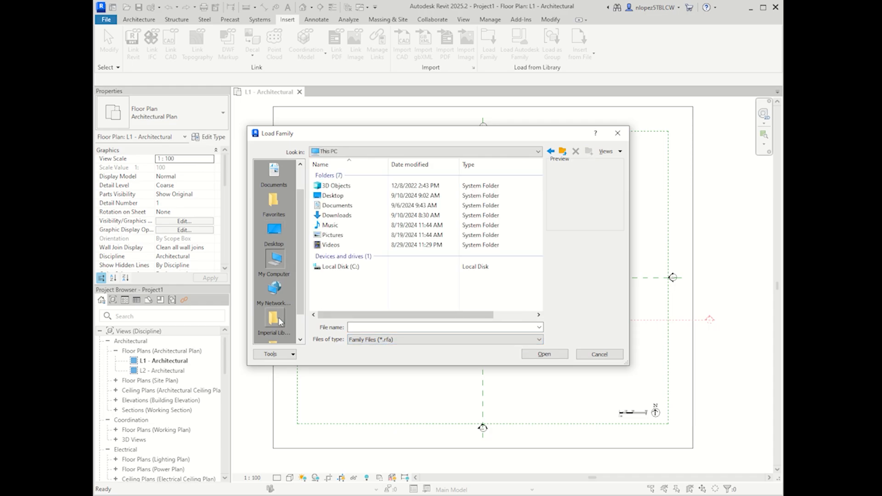
double_click(331, 196)
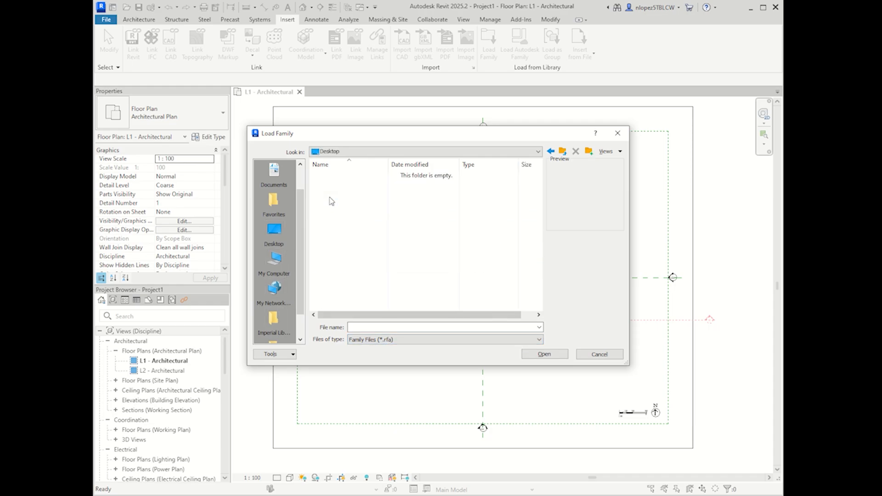
scroll(276, 290, "up", 1)
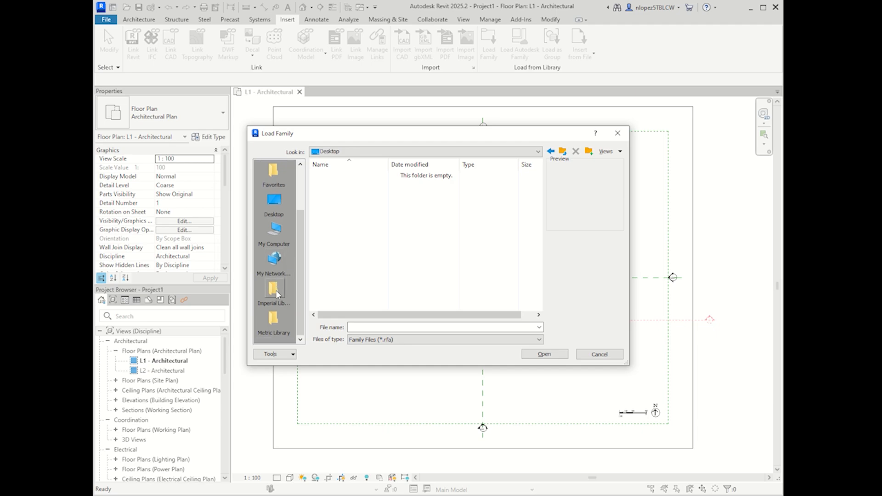
left_click(274, 202)
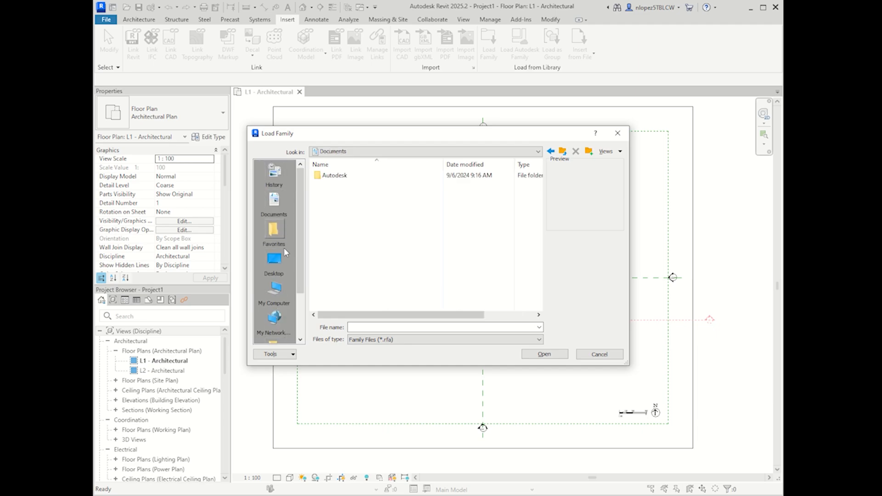
left_click(275, 262)
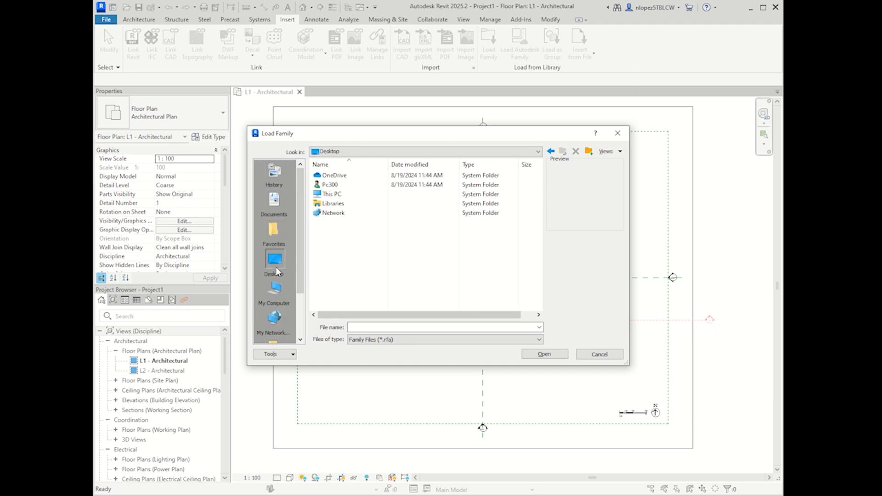
scroll(276, 267, "down", 2)
left_click(540, 340)
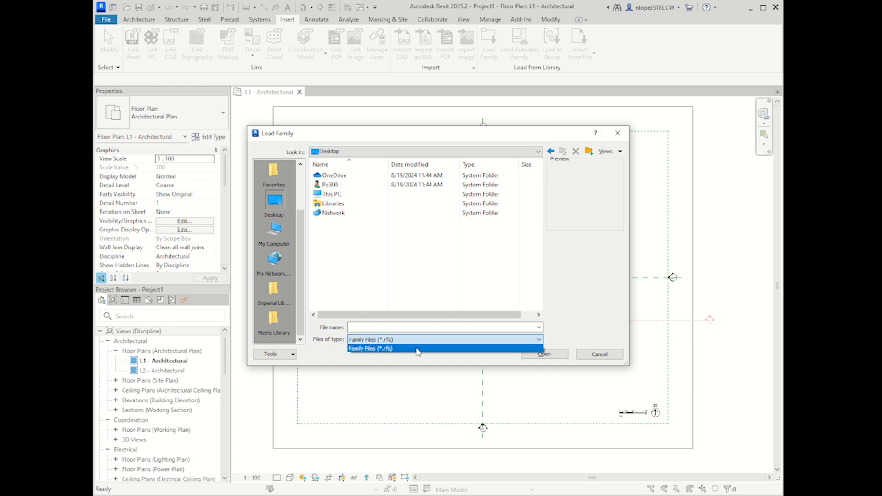
left_click(416, 350)
left_click(282, 235)
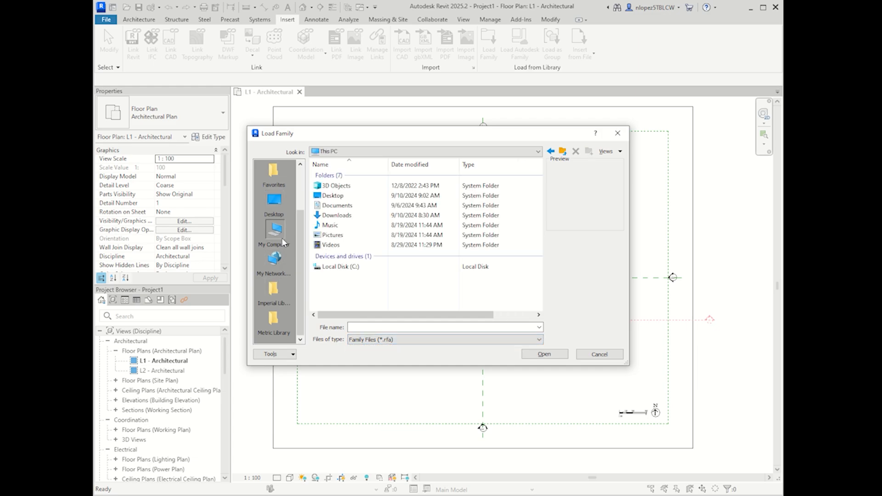
double_click(335, 216)
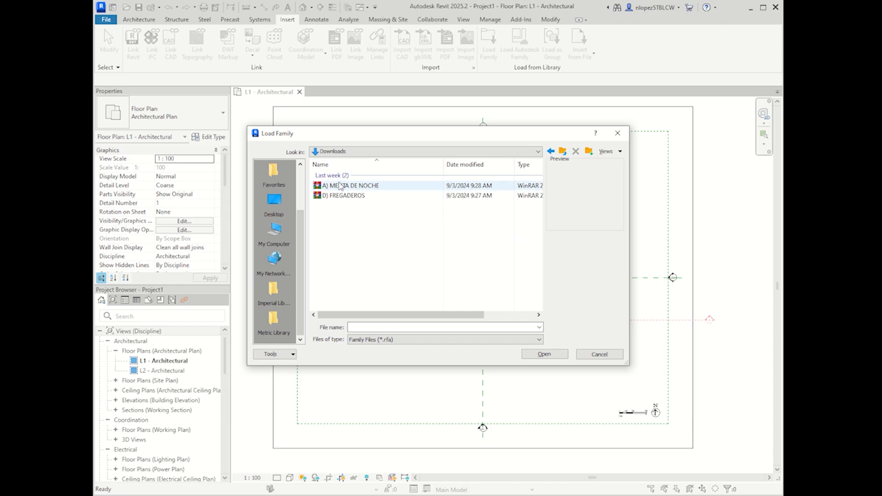
left_click(399, 341)
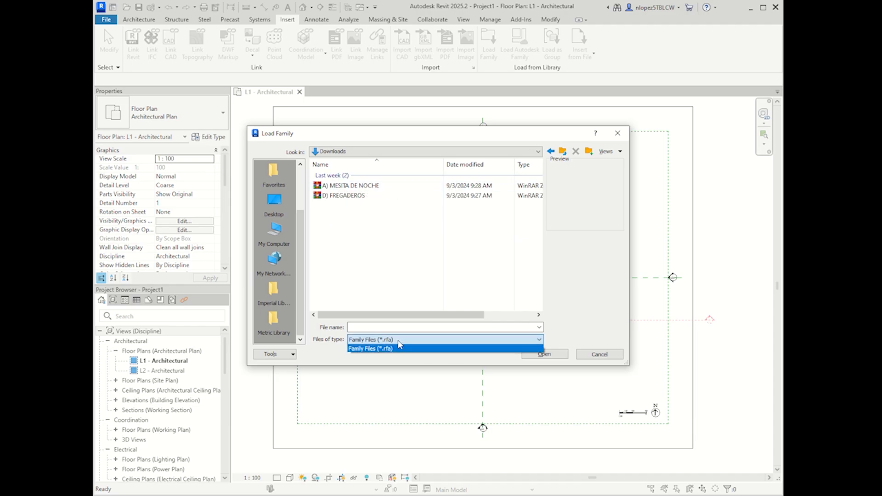
left_click(602, 356)
left_click(600, 354)
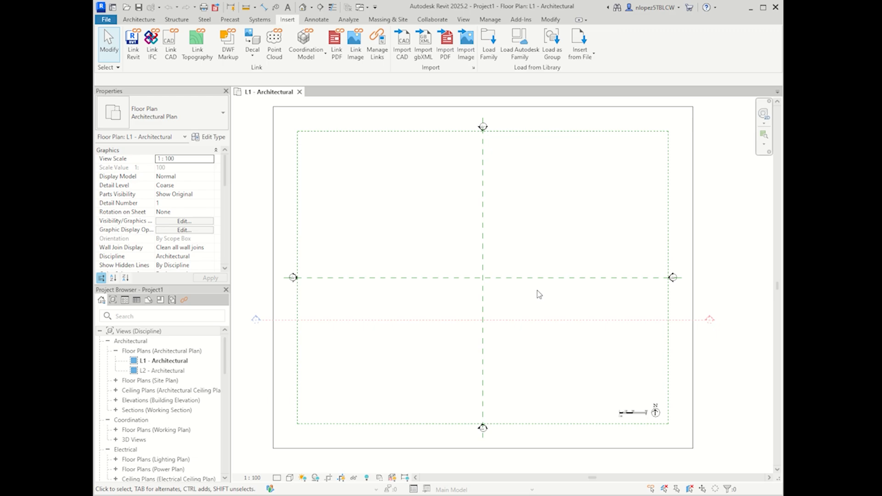
Step: Pick CASA ELIGAB.dwg from the Desktop for Import CAD and review the Colors options
left_click(401, 49)
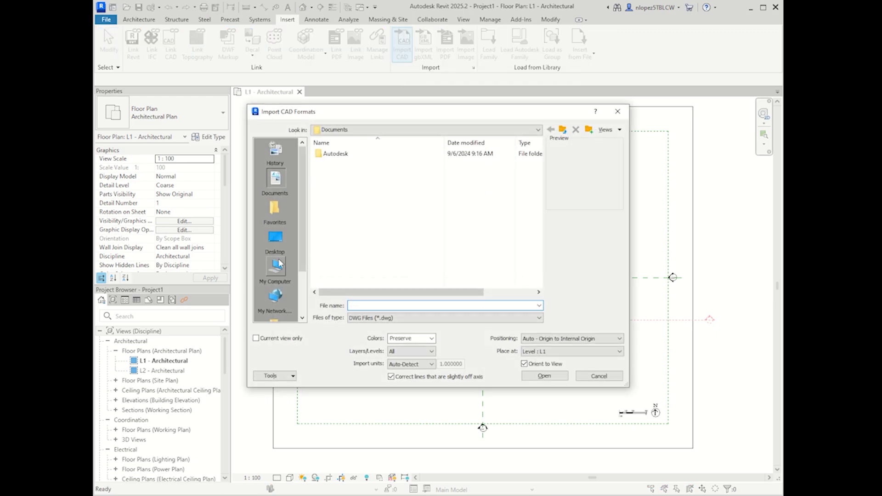
left_click(275, 238)
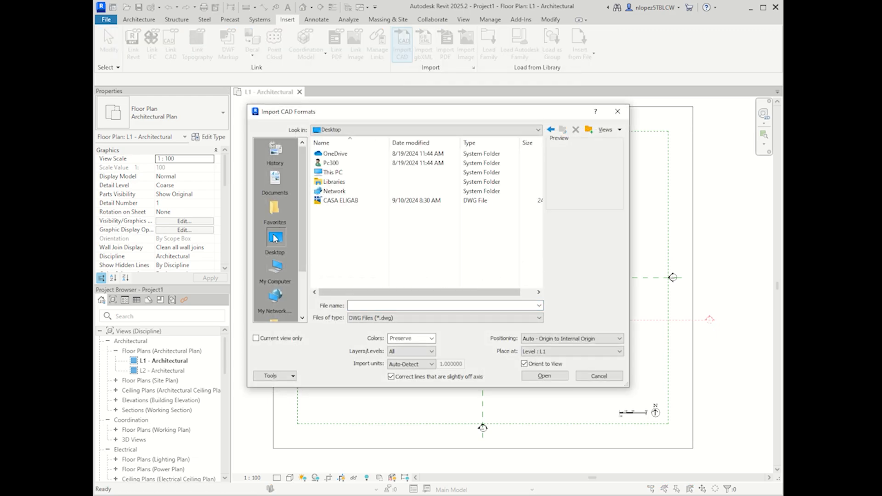
left_click(334, 205)
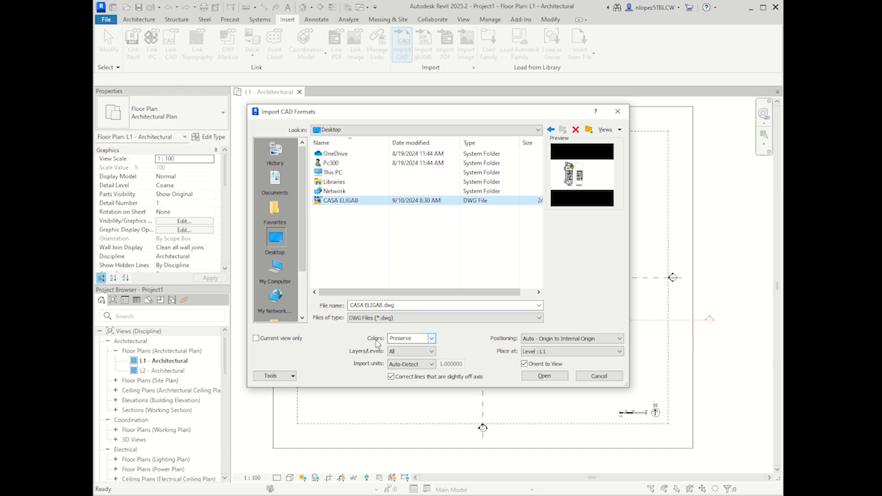
left_click(432, 341)
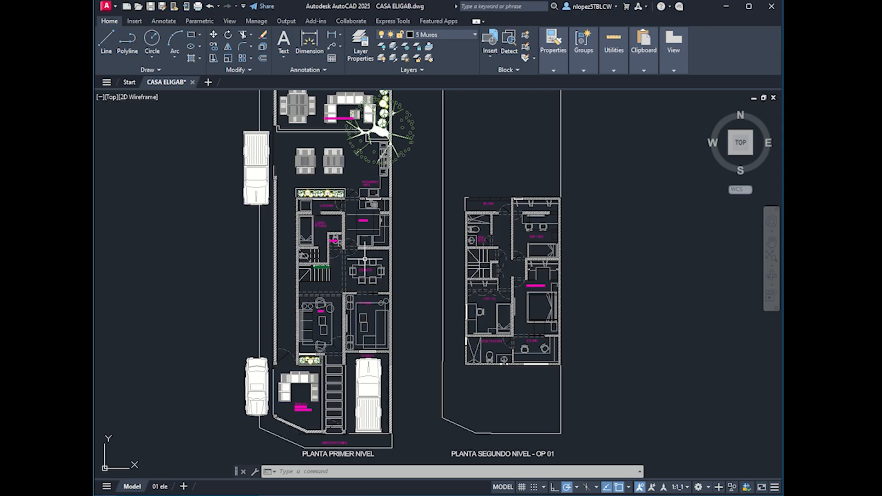
Step: Zoom and pan around the CASA ELIGAB first- and second-level floor plans in AutoCAD
scroll(351, 448, "up", 10)
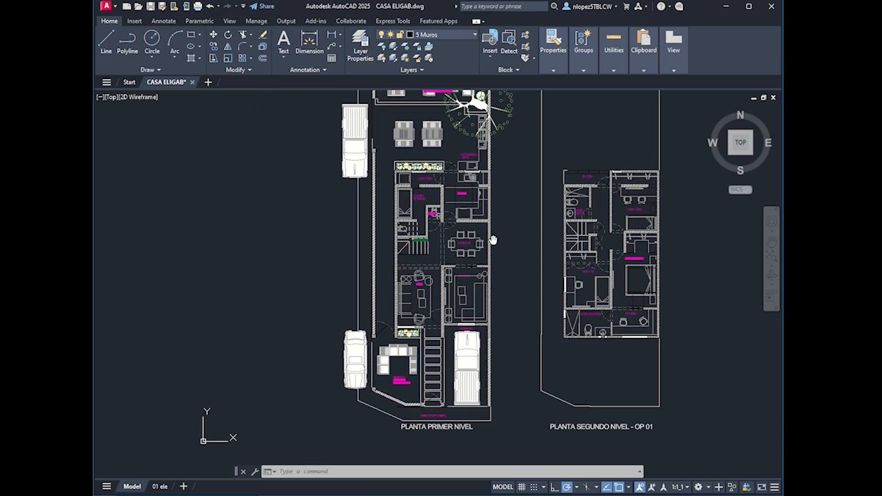
scroll(272, 315, "down", 4)
mouse_move(266, 233)
middle_mouse_down()
mouse_move(367, 278)
mouse_move(461, 380)
middle_mouse_up()
middle_click_drag(245, 177, 263, 259)
scroll(290, 234, "down", 6)
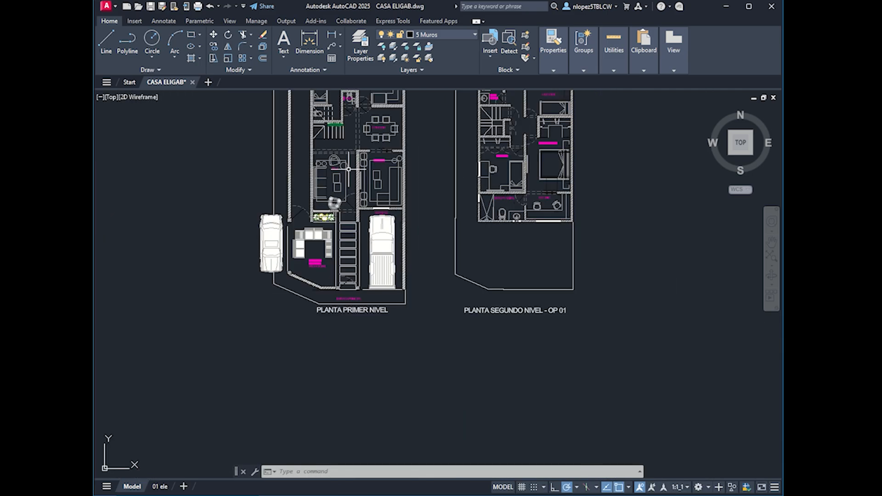
scroll(295, 248, "up", 5)
scroll(299, 261, "down", 2)
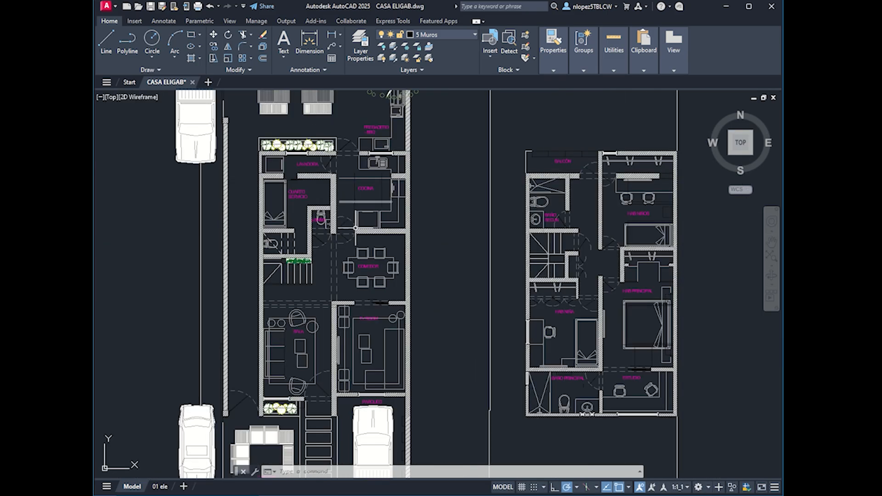
middle_click_drag(403, 323, 367, 256)
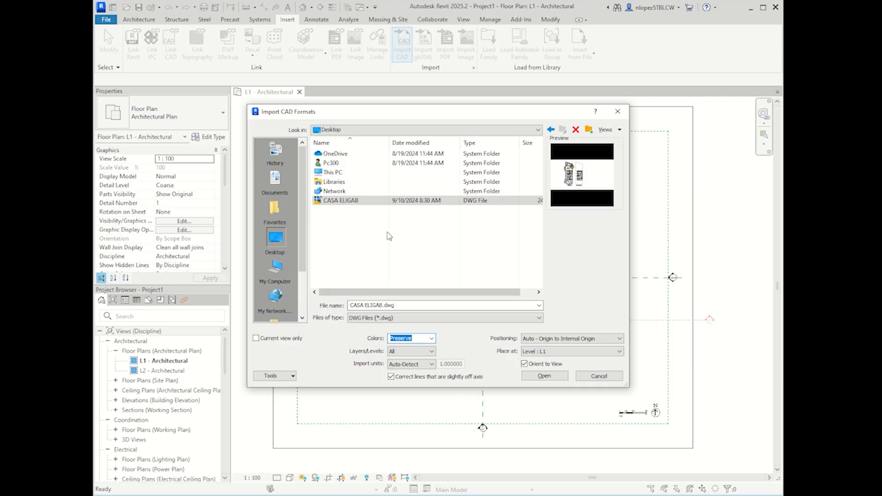
Step: Set the import Colors to Black and White and keep Layers/Levels on All
left_click(432, 339)
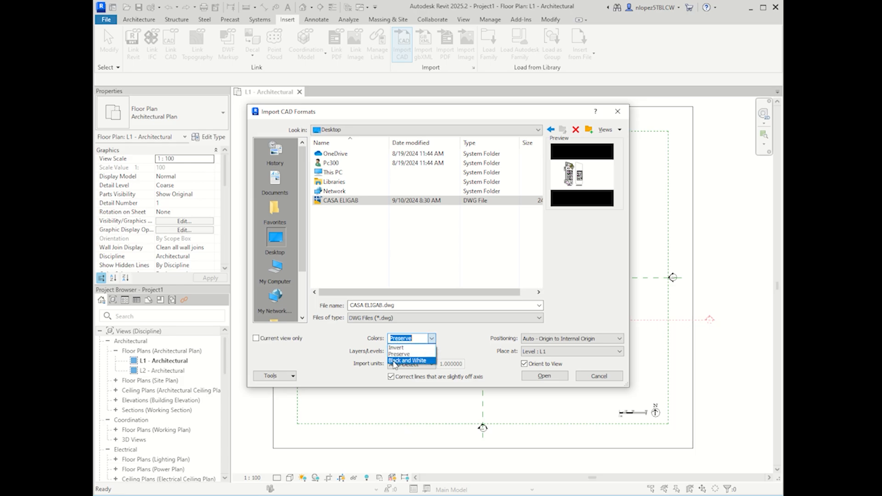
left_click(394, 361)
left_click(432, 340)
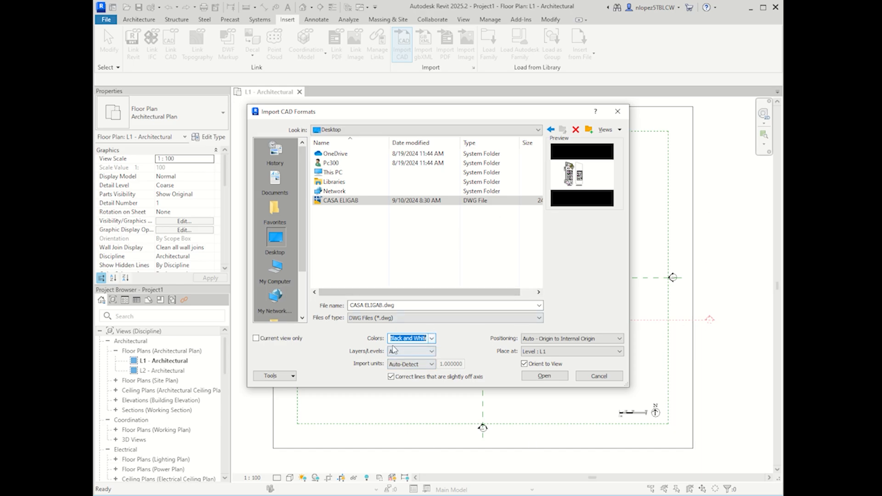
left_click(425, 358)
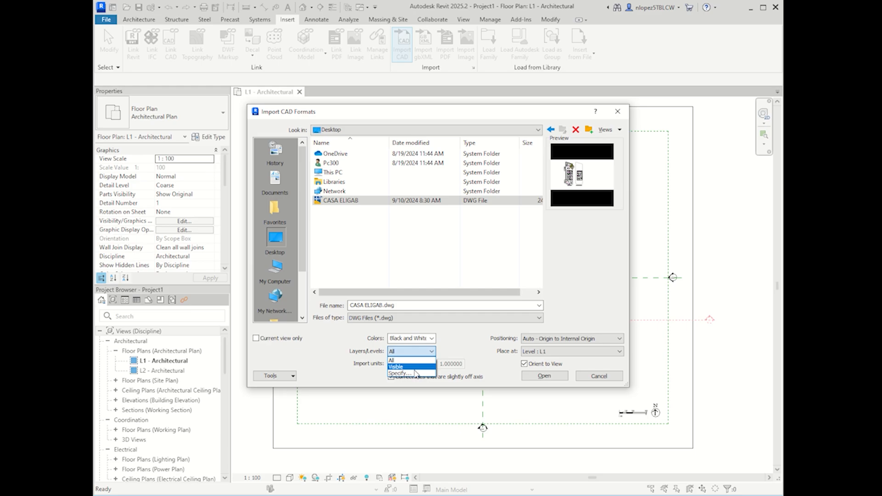
left_click(462, 353)
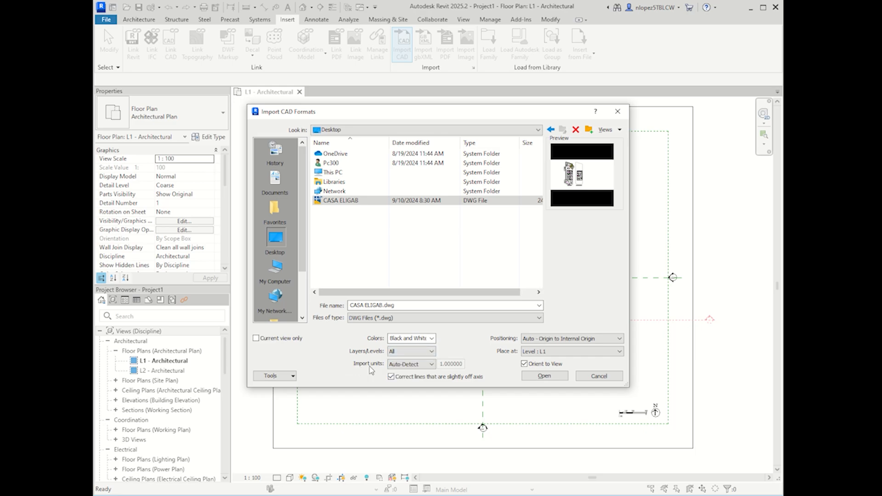
Step: Change the import units from Auto-Detect to meter and check the Positioning choices
left_click(402, 365)
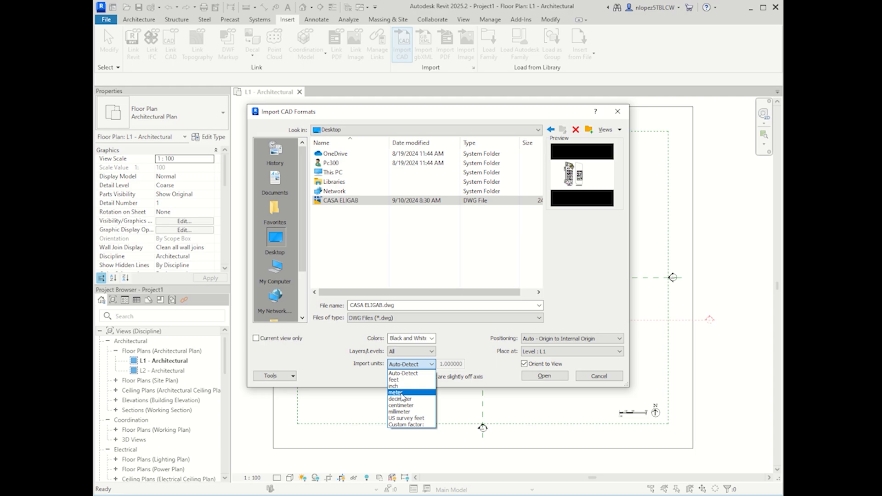
left_click(402, 394)
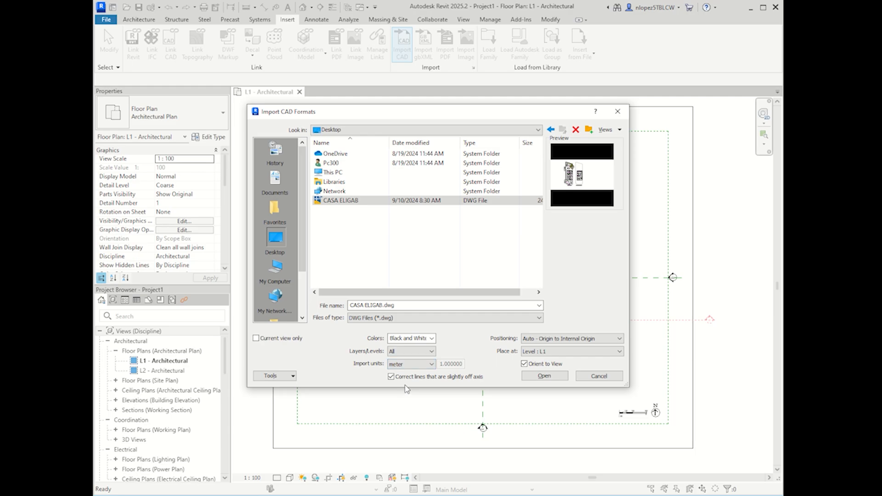
left_click(543, 341)
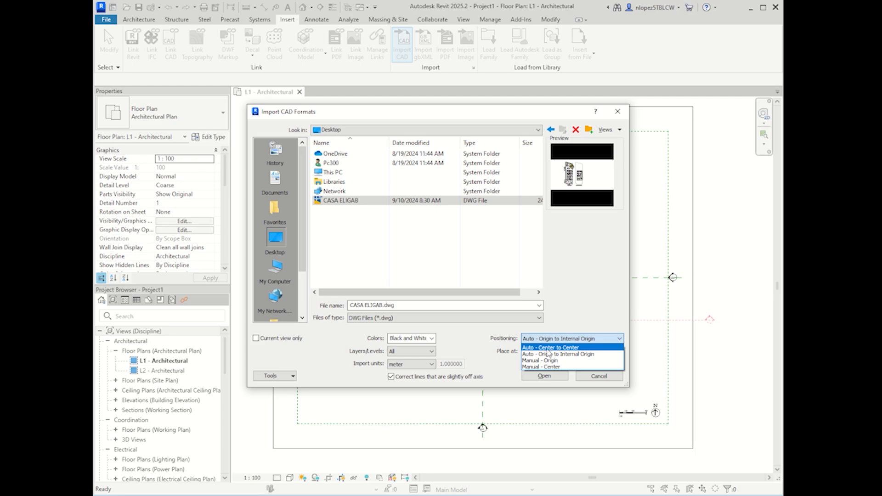
Step: Import CASA ELIGAB.dwg on Level : L1 using Auto - Center to Center positioning
left_click(548, 349)
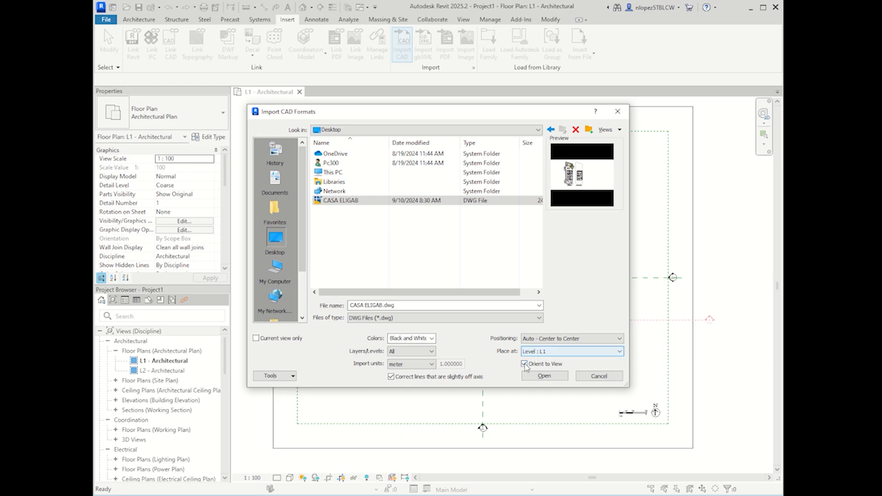
left_click(551, 353)
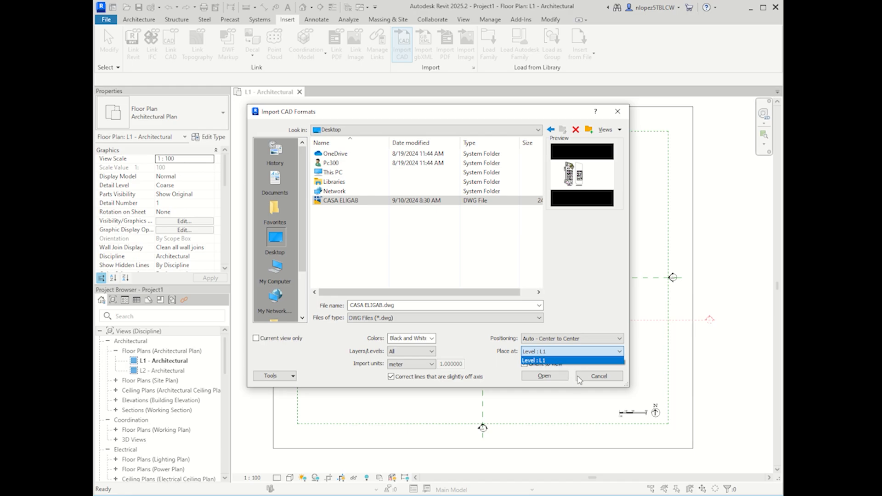
left_click(502, 366)
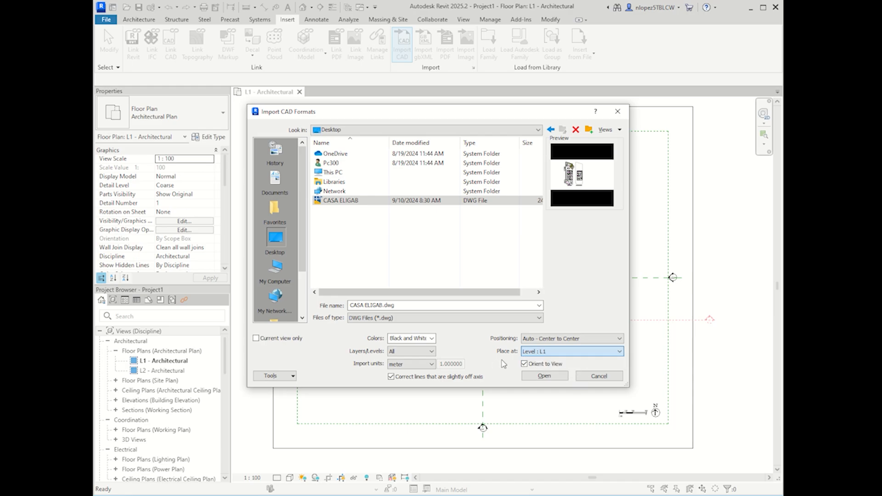
left_click(556, 376)
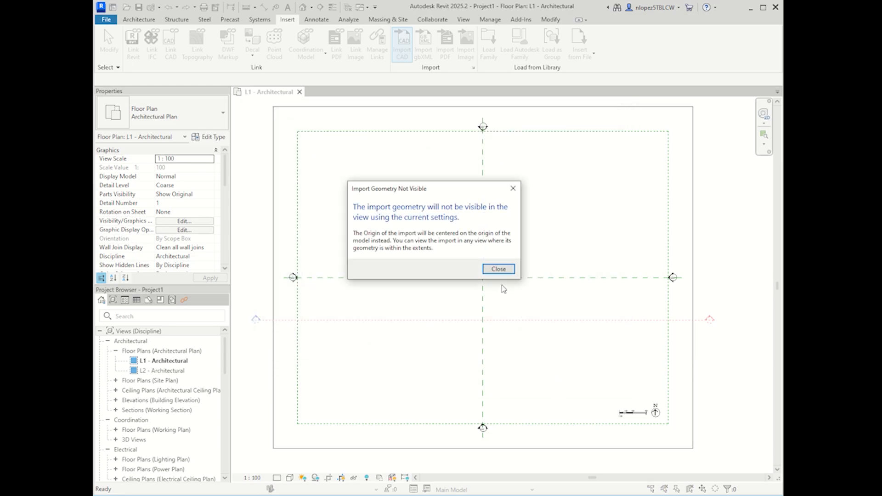
Step: Close the Import Geometry Not Visible dialog and the invisible-elements warning balloon
left_click(500, 270)
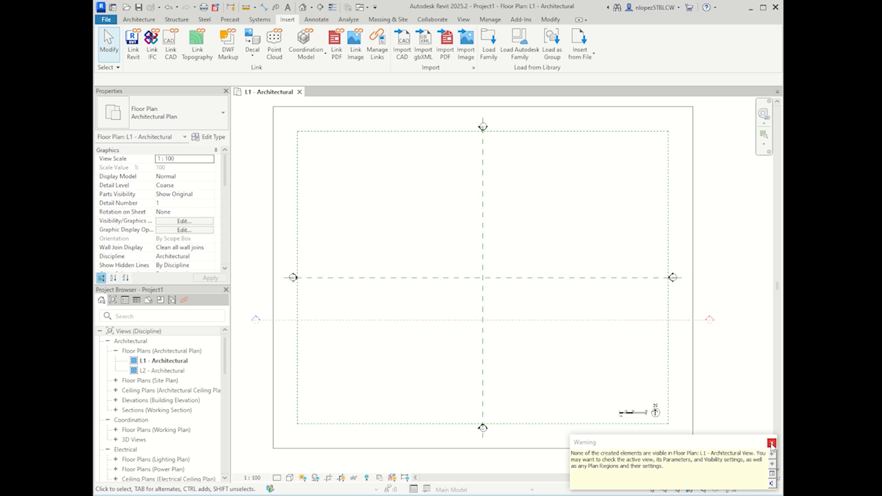
left_click(772, 444)
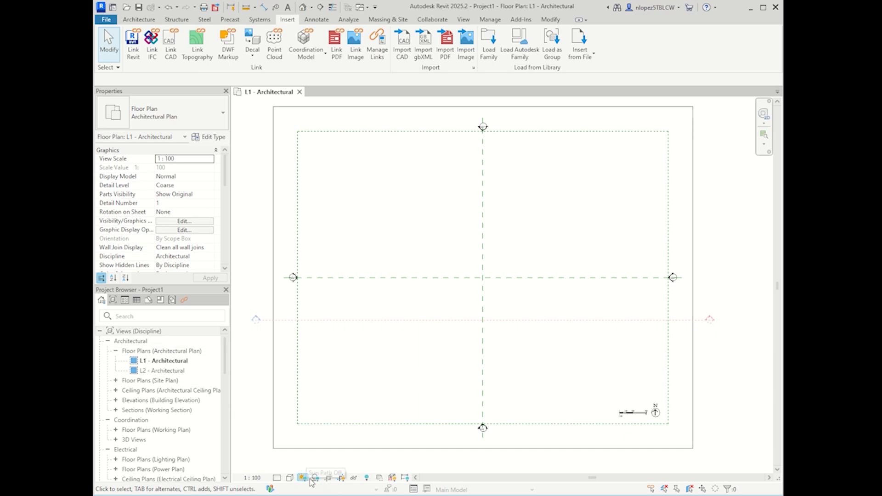
Step: Toggle hidden elements on and off, then browse the L2, L1 and L1 - Working plans
left_click(368, 479)
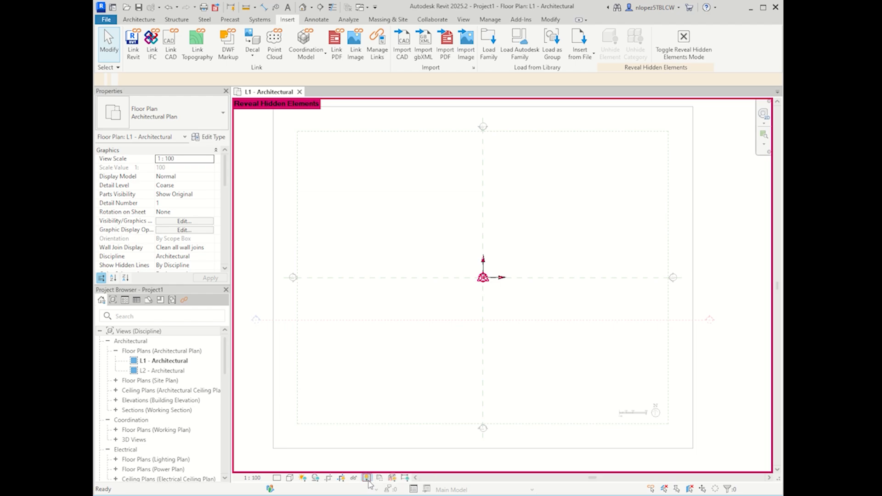
left_click(367, 478)
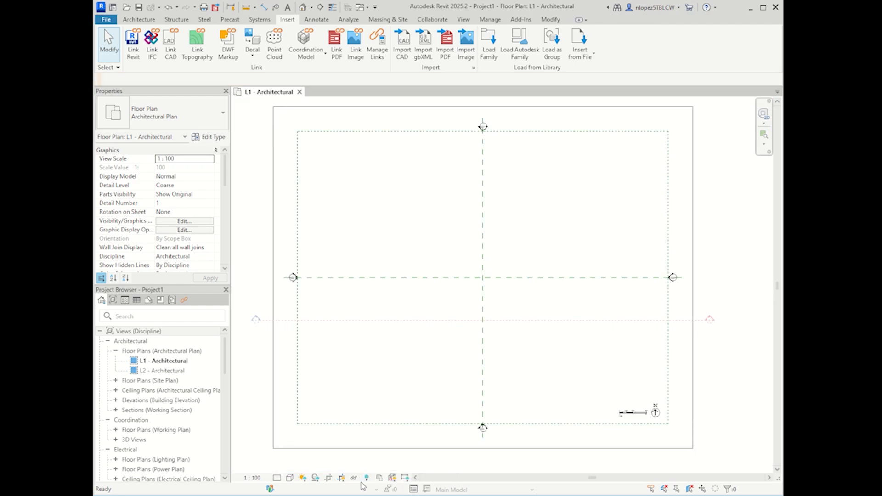
double_click(163, 372)
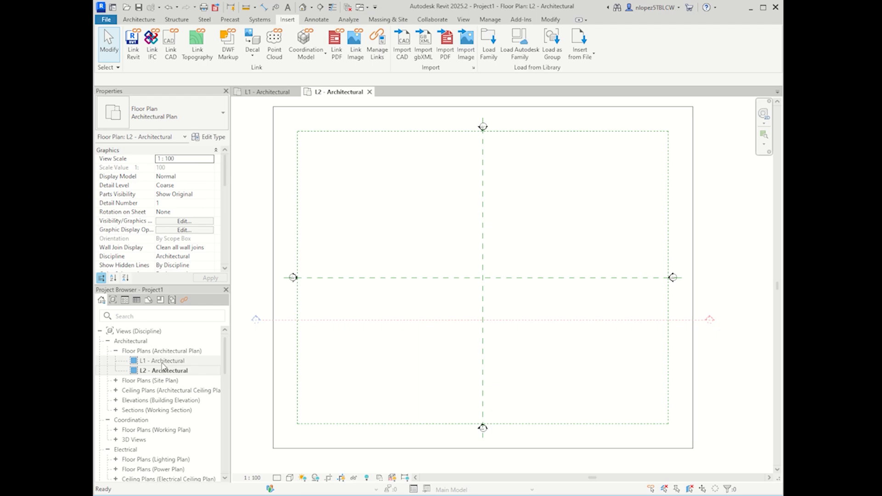
double_click(159, 361)
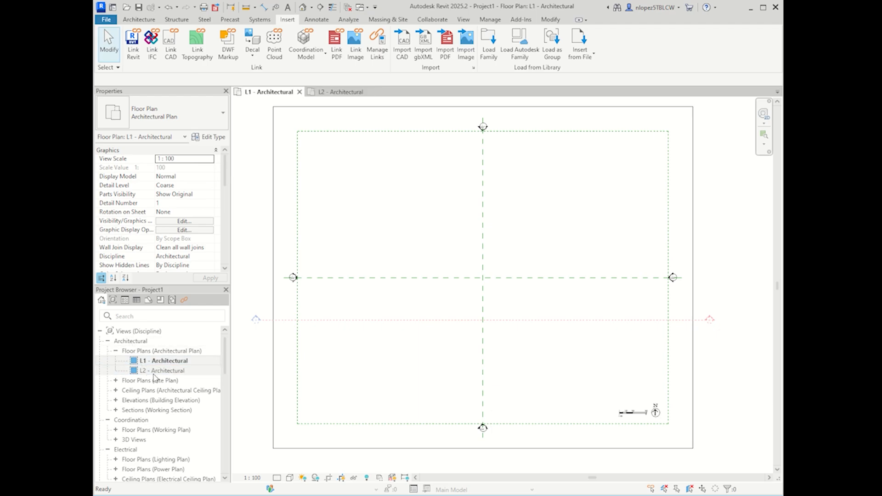
scroll(126, 363, "down", 1)
left_click(116, 372)
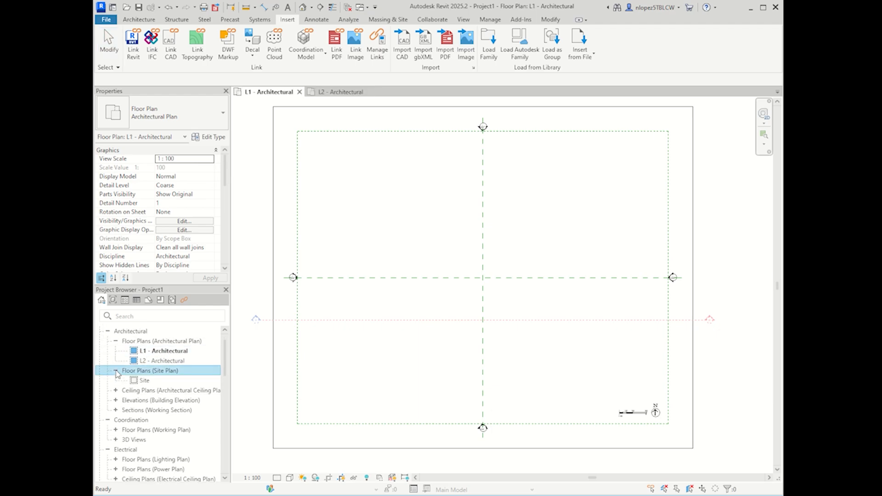
scroll(117, 397, "down", 3)
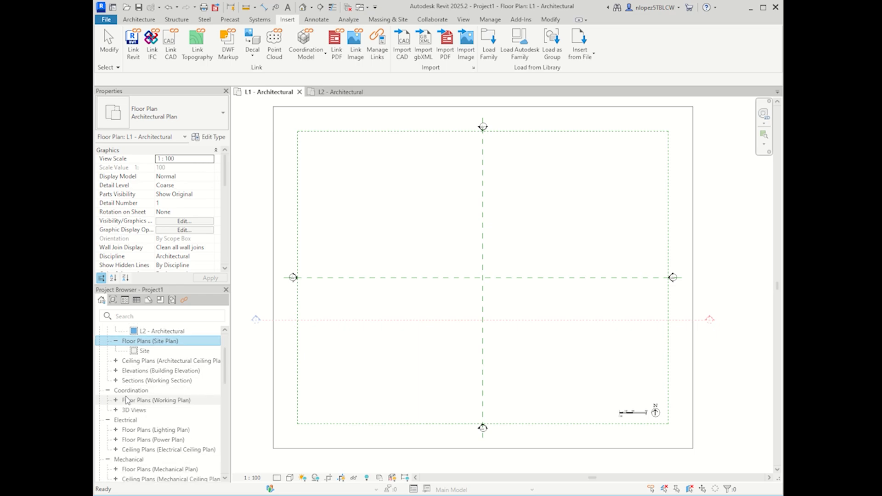
left_click(116, 400)
double_click(151, 410)
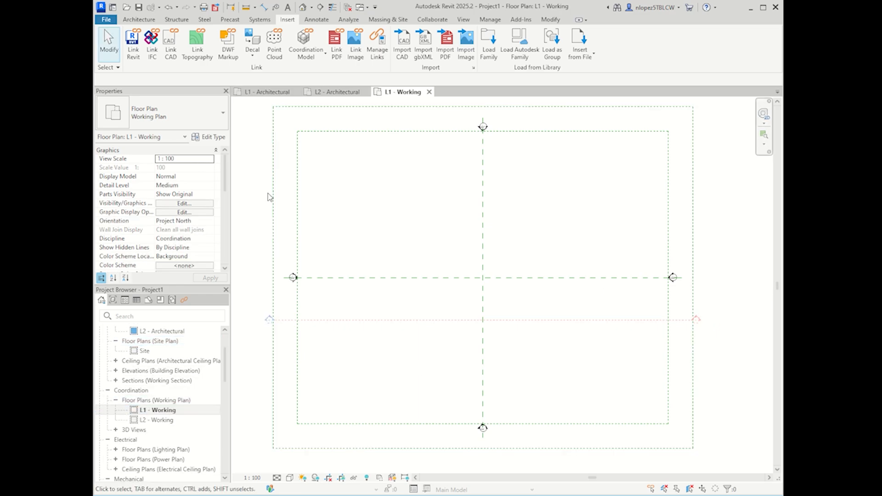
Step: Open sheet A101 - Architectural Floor Plans, then switch between the L1 and L2 - Architectural plans
scroll(162, 355, "down", 1)
scroll(162, 355, "down", 8)
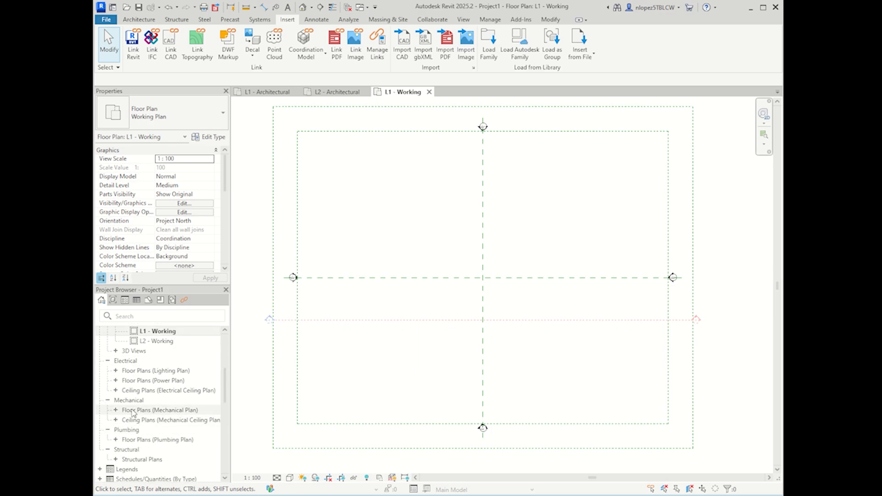
scroll(134, 419, "down", 9)
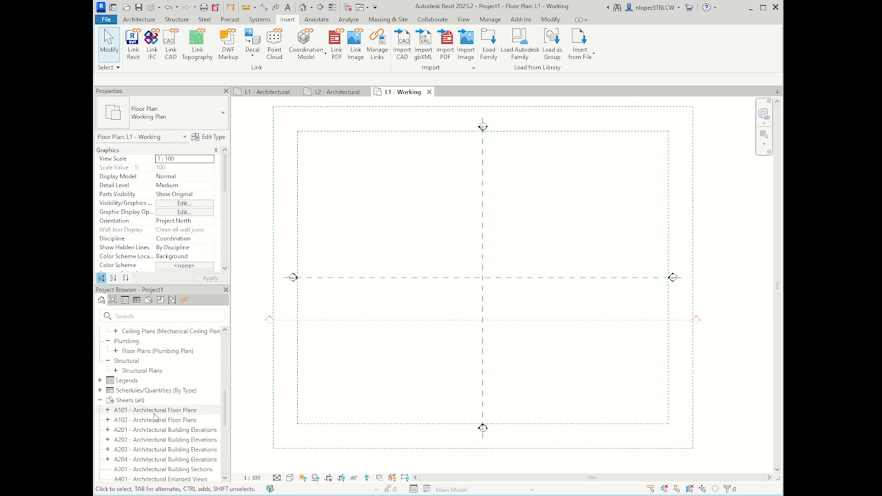
left_click(154, 412)
double_click(154, 411)
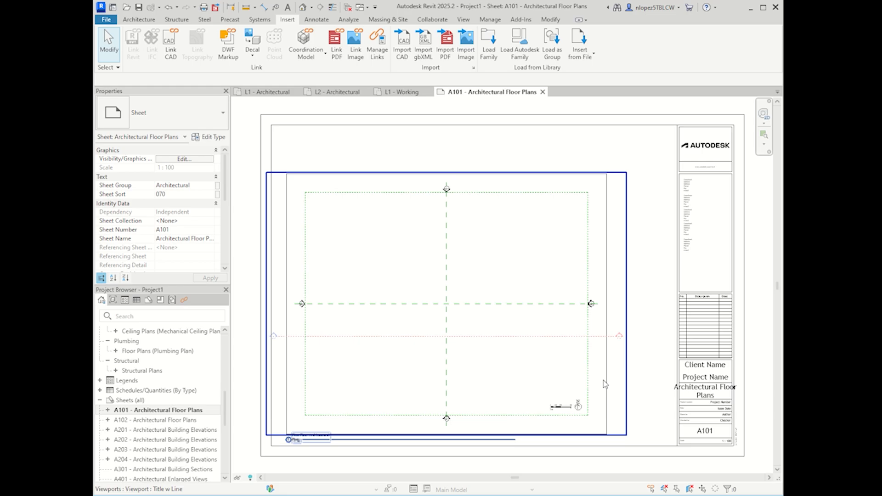
scroll(174, 378, "up", 5)
scroll(174, 378, "up", 8)
double_click(162, 361)
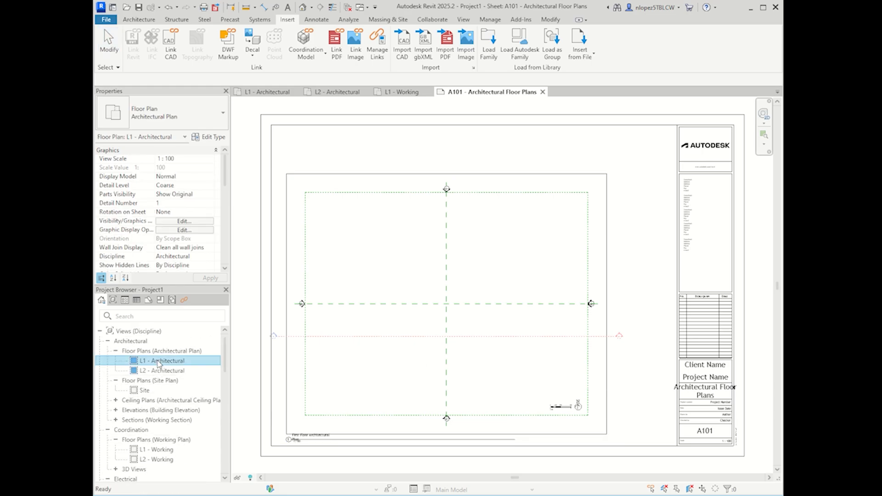
double_click(161, 371)
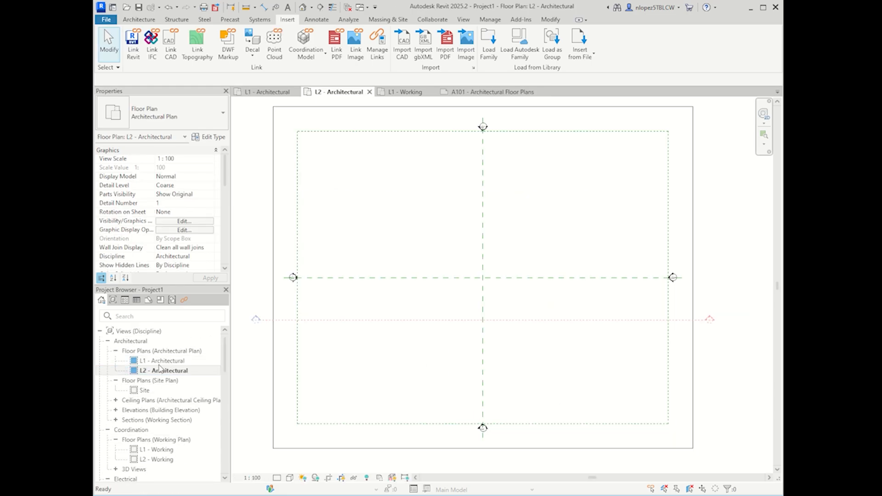
double_click(159, 364)
scroll(629, 365, "down", 4)
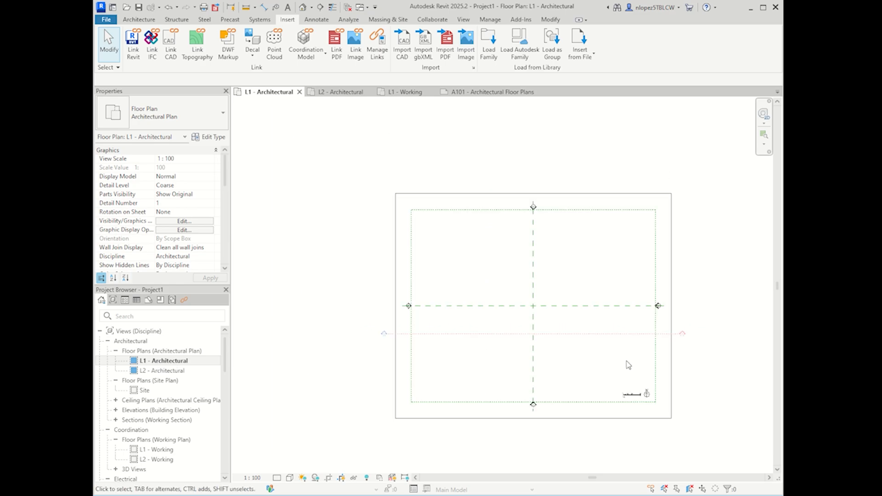
scroll(675, 394, "up", 2)
Step: Close the L2 - Architectural, L1 - Working and A101 view tabs
left_click(338, 92)
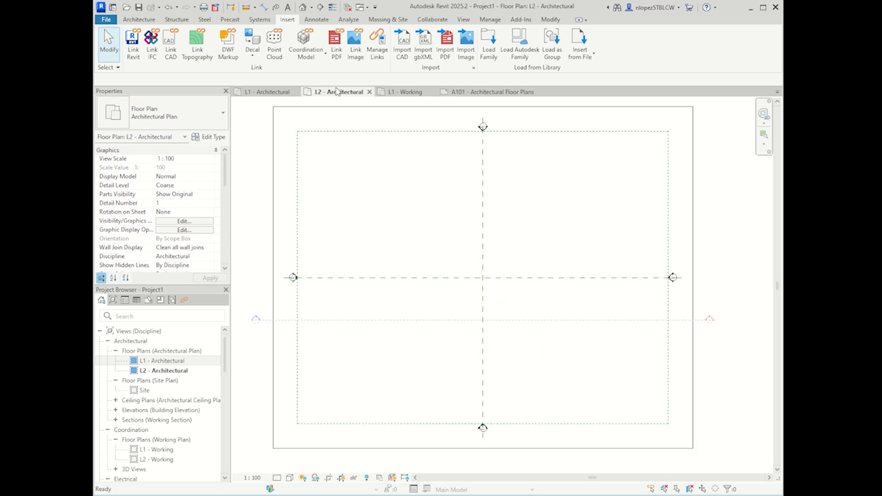
left_click(370, 92)
left_click(366, 93)
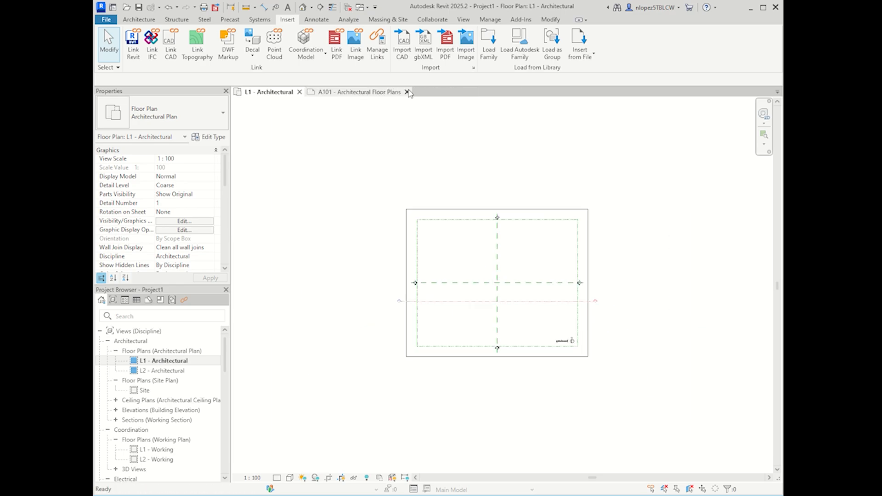
left_click(406, 92)
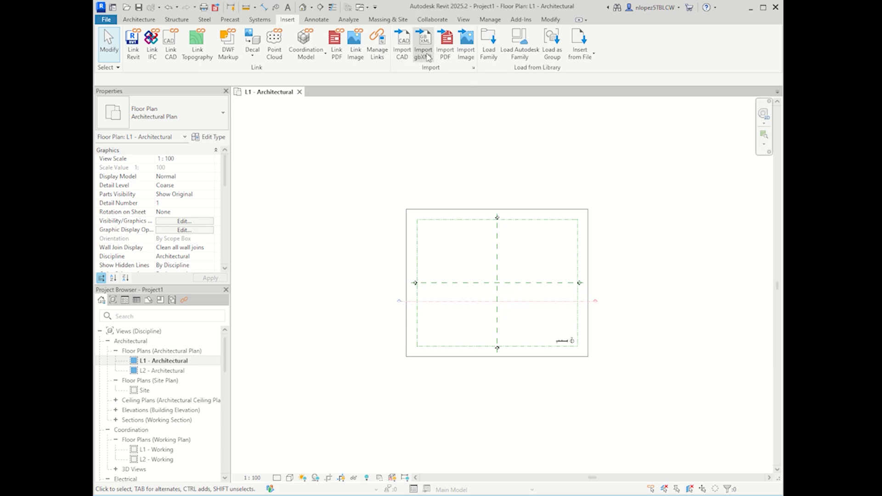
left_click(473, 68)
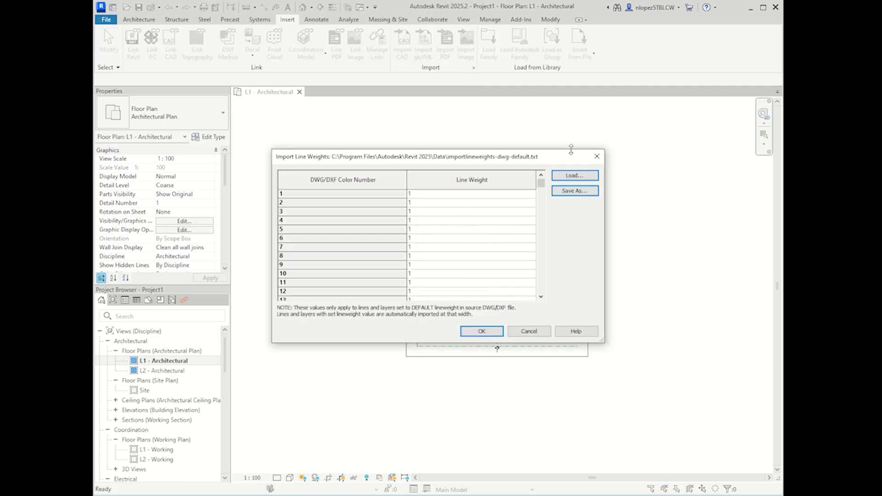
scroll(445, 267, "down", 20)
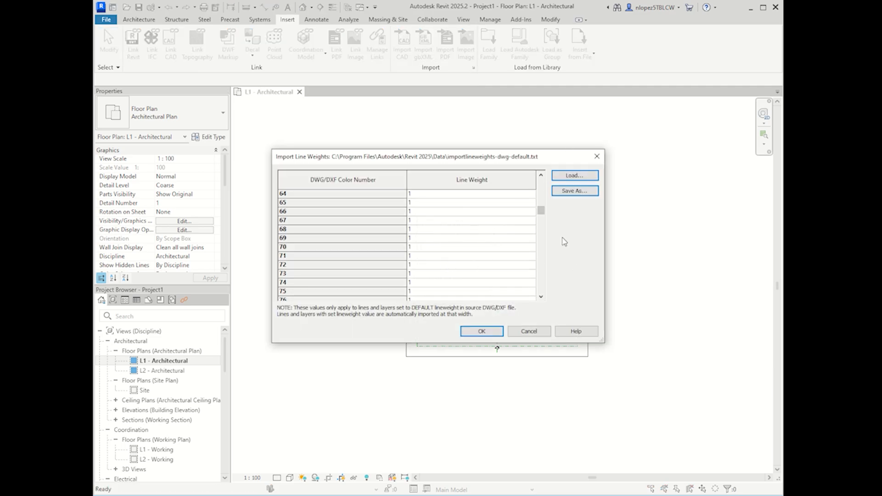
left_click_drag(542, 213, 545, 303)
left_click(547, 335)
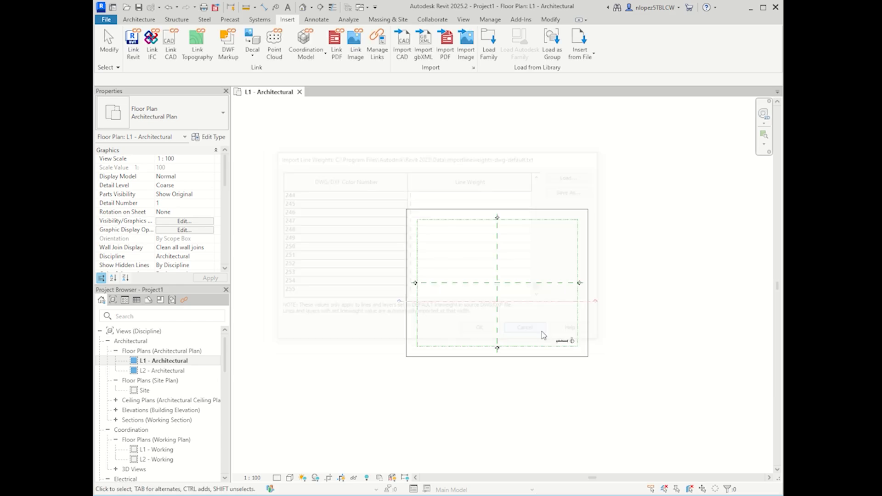
scroll(529, 309, "up", 4)
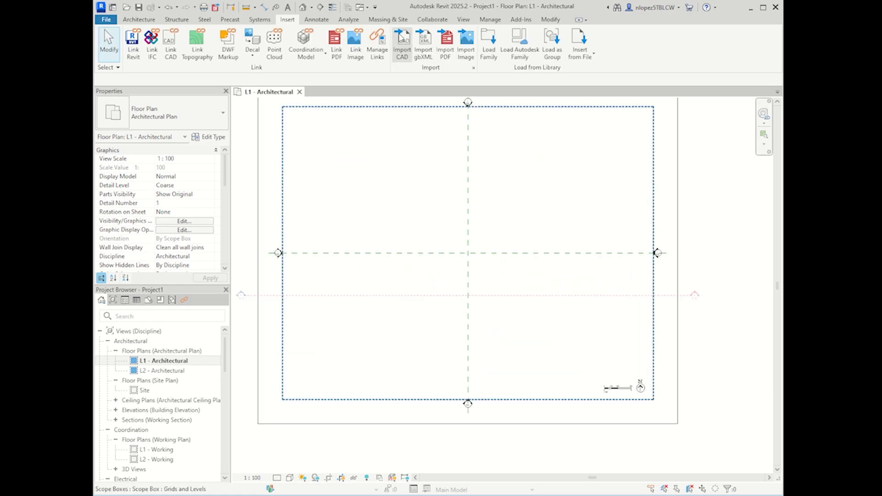
left_click(399, 55)
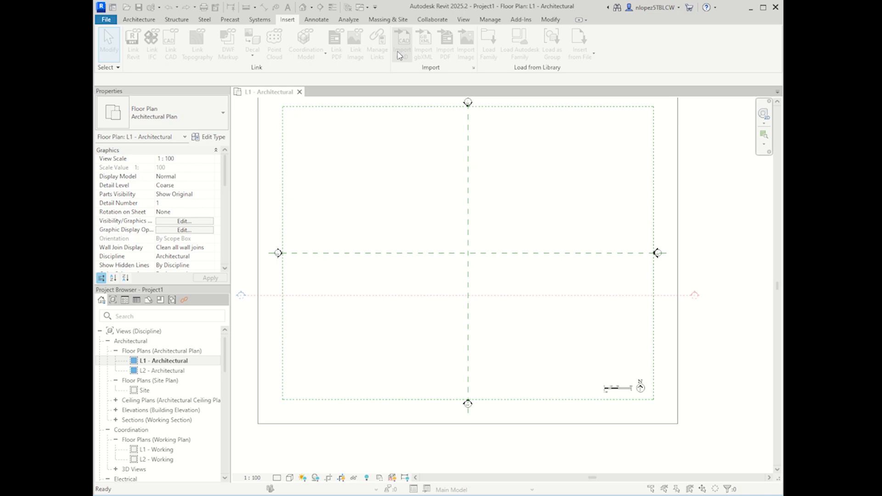
Step: Import CASA ELIGAB.dwg on Level L1 with Manual - Center positioning
left_click(350, 200)
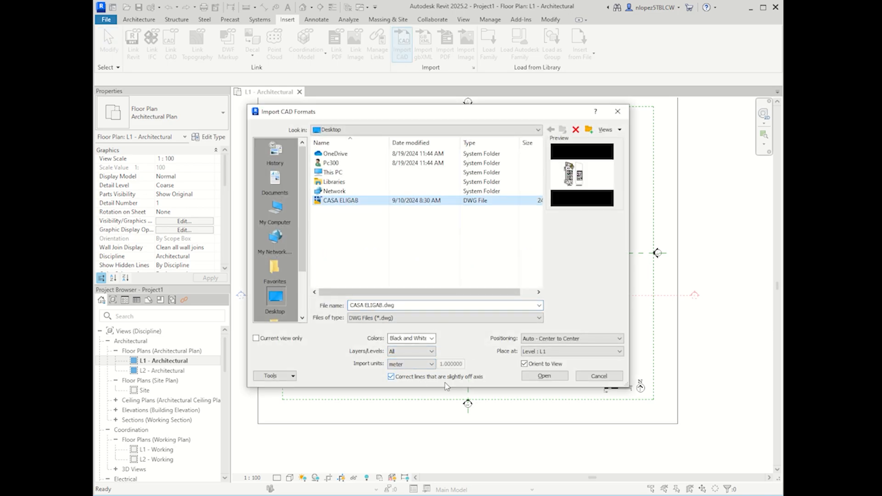
left_click(545, 353)
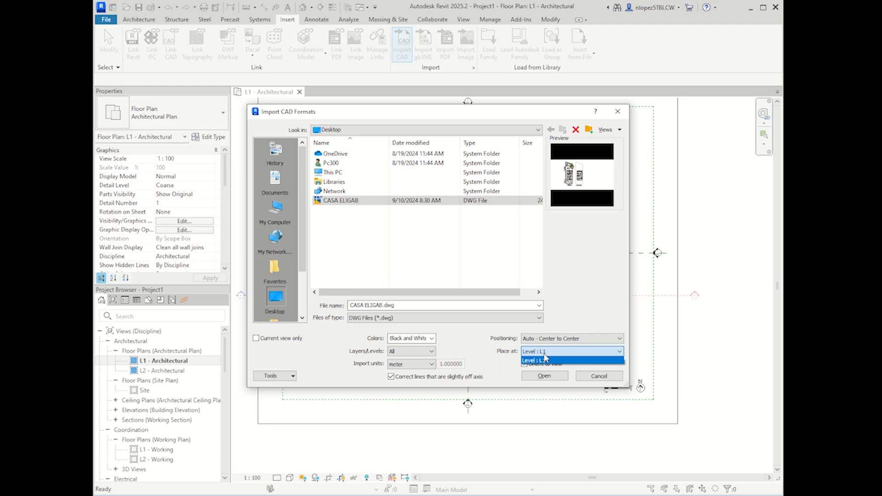
left_click(545, 359)
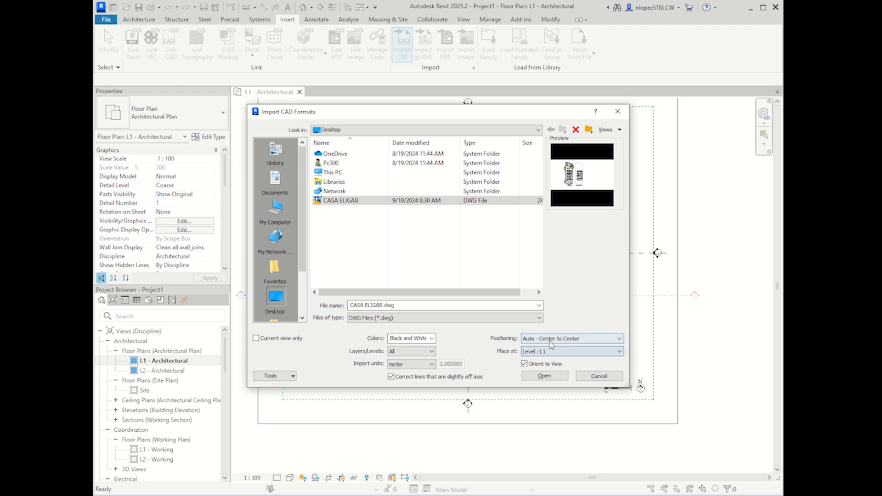
left_click(552, 339)
left_click(551, 361)
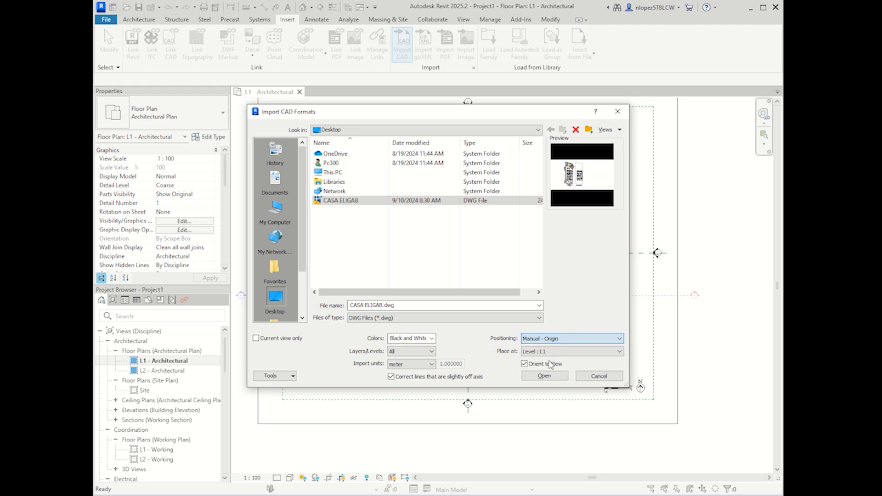
left_click(552, 339)
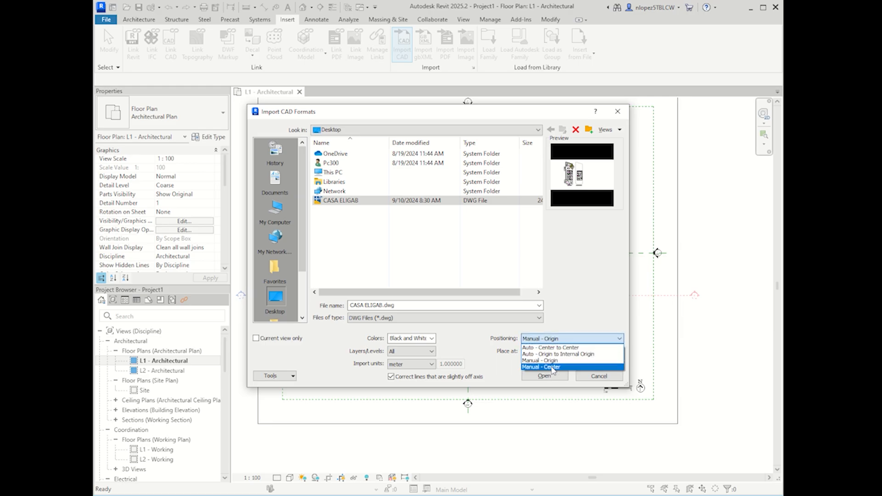
left_click(552, 368)
left_click(545, 376)
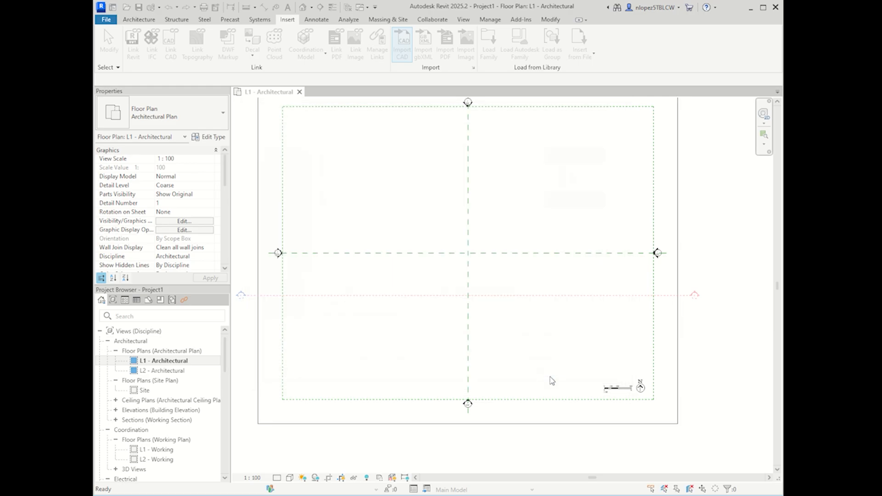
Step: Place the imported plan in the L1 view and drag it down and to the left
left_click(467, 262)
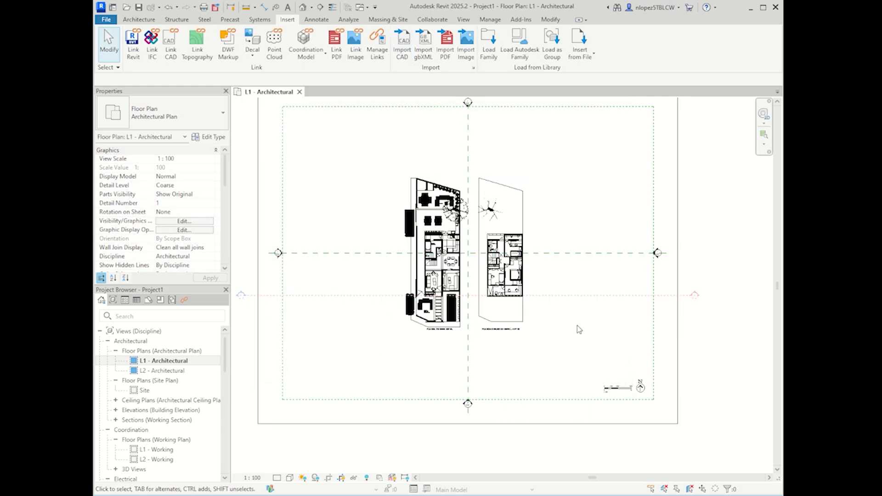
left_click(495, 321)
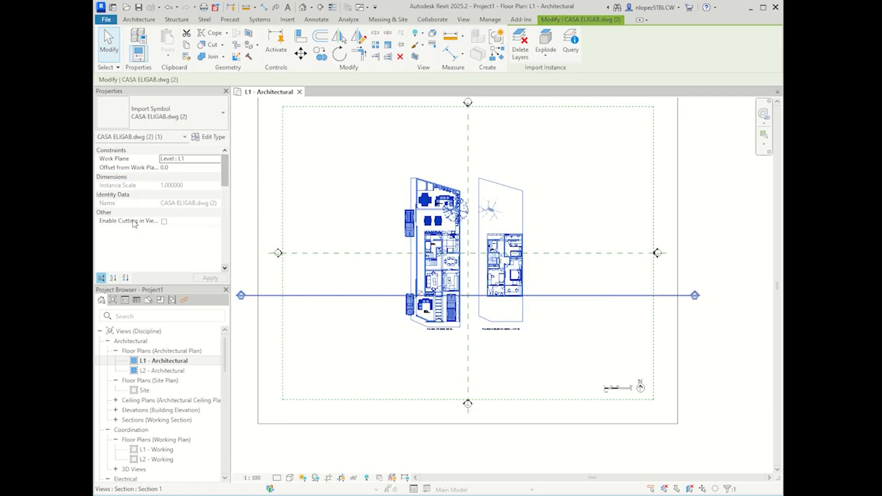
left_click(582, 199)
left_click(445, 220)
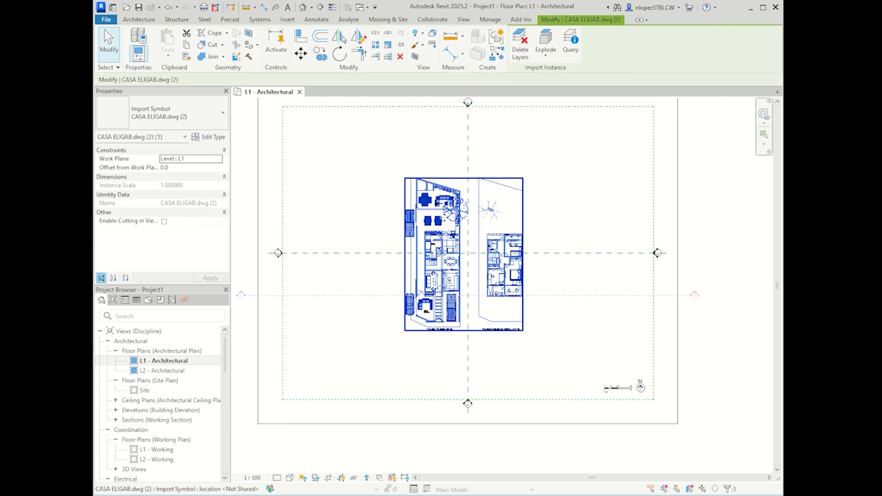
left_click_drag(441, 216, 353, 260)
left_click(512, 189)
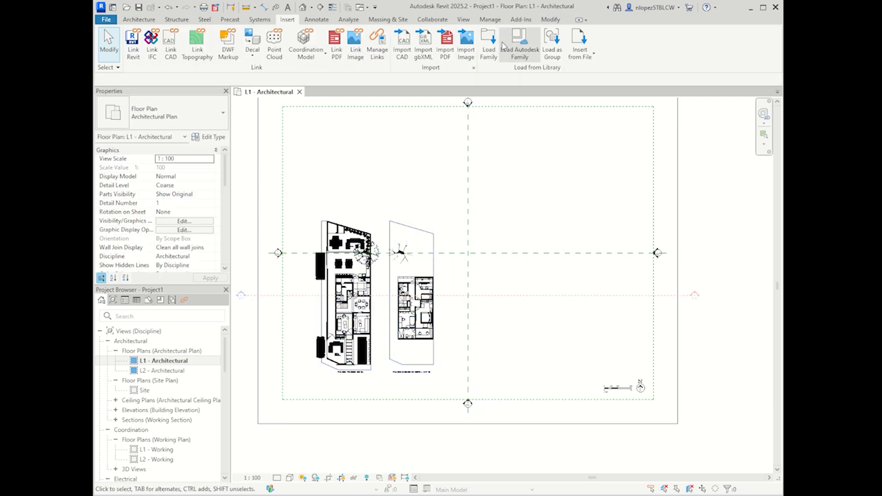
left_click(402, 51)
Step: Import CASA ELIGAB.dwg again with Auto - Center to Center positioning and dismiss the not-visible warning
left_click(382, 201)
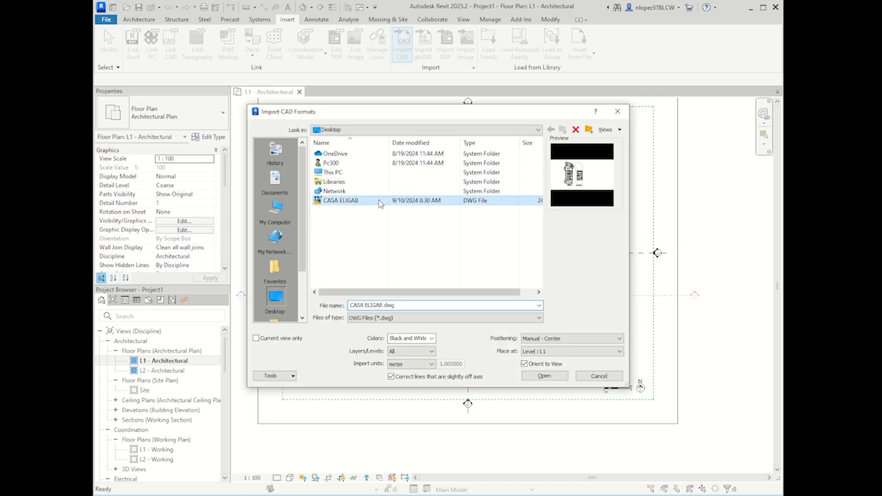
left_click(570, 339)
left_click(551, 346)
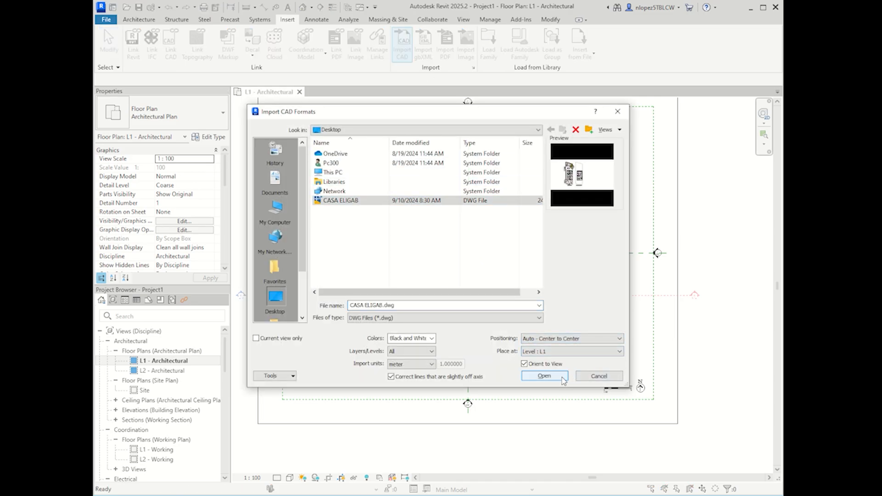
left_click(561, 378)
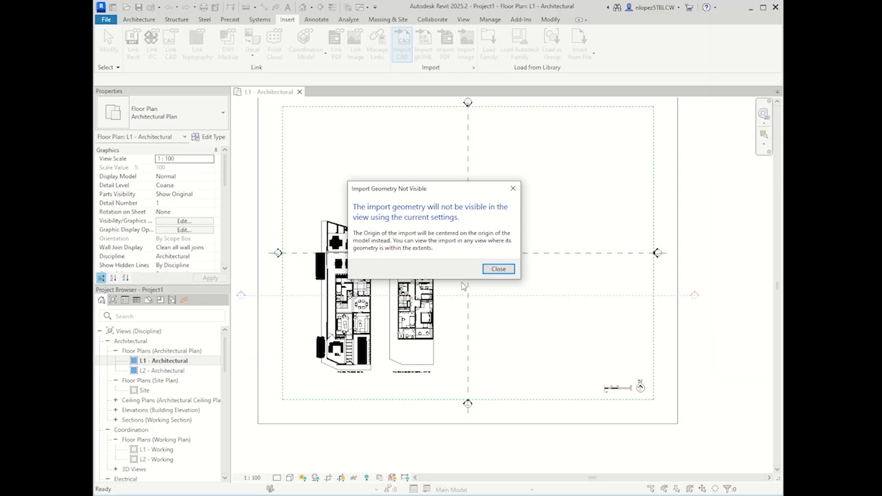
left_click(500, 269)
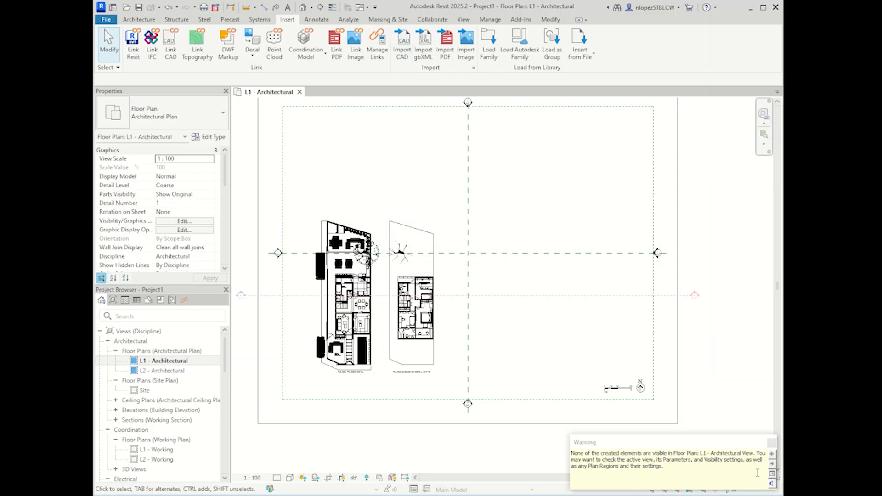
Step: Drag the imported house plan toward the centre of the L1 view
left_click(433, 312)
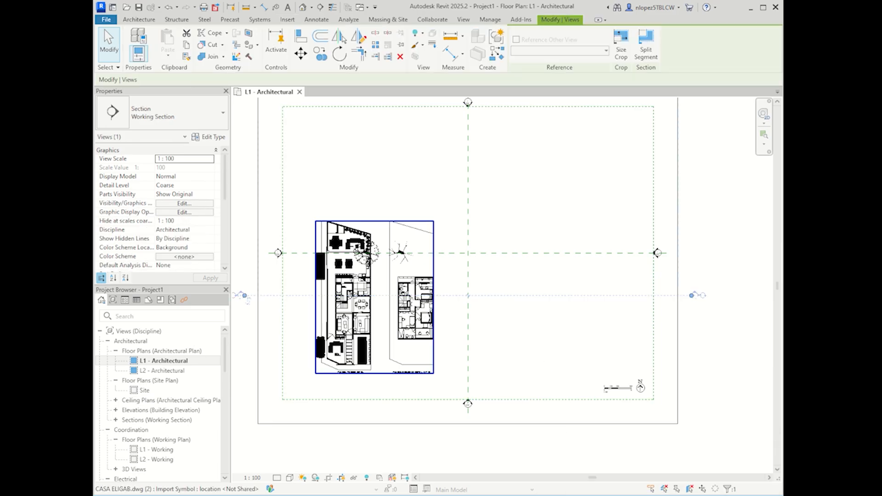
left_click_drag(433, 312, 522, 275)
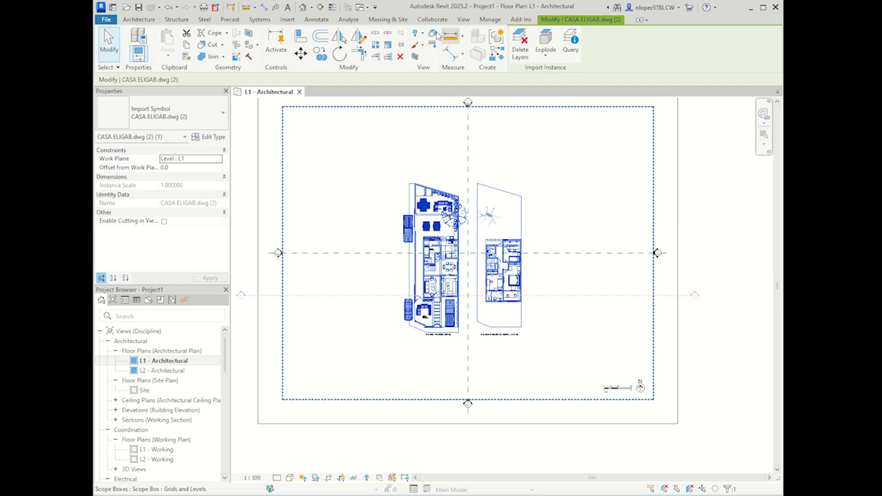
left_click(287, 20)
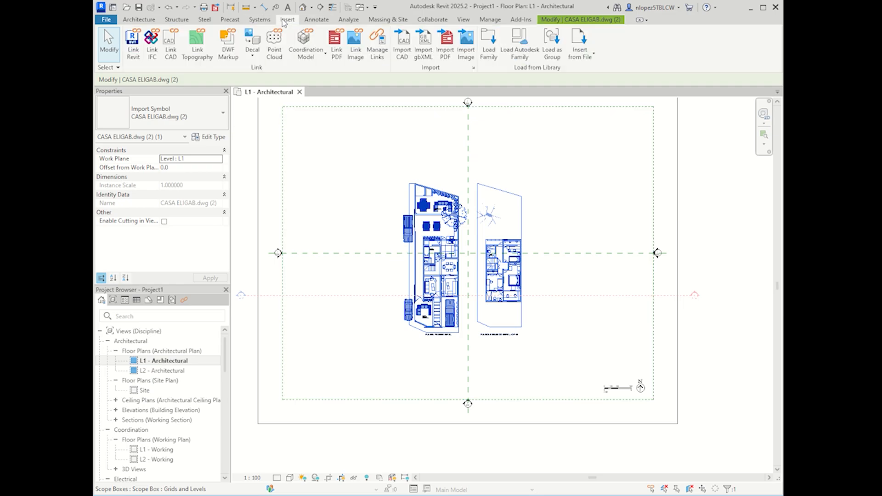
left_click(402, 44)
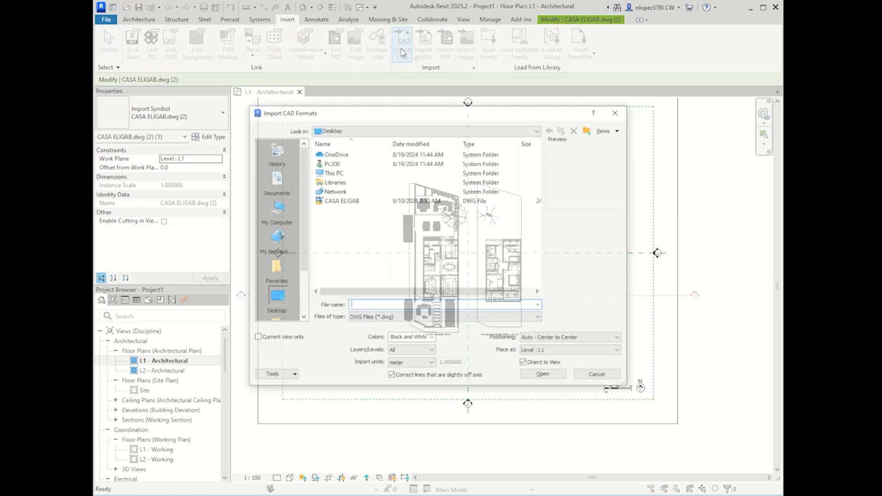
left_click(546, 338)
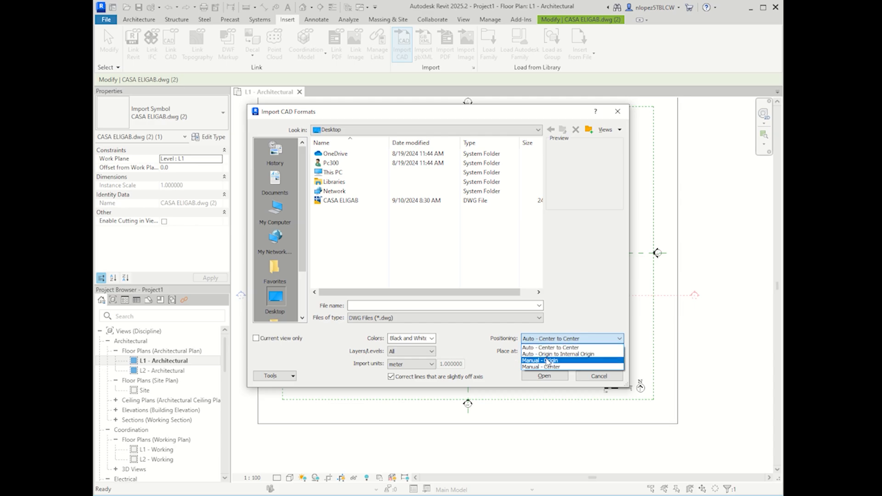
left_click(544, 367)
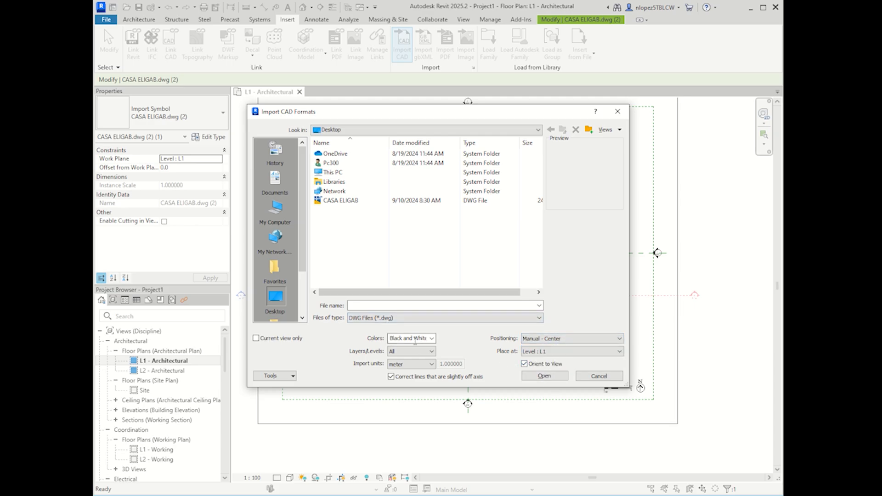
left_click(341, 202)
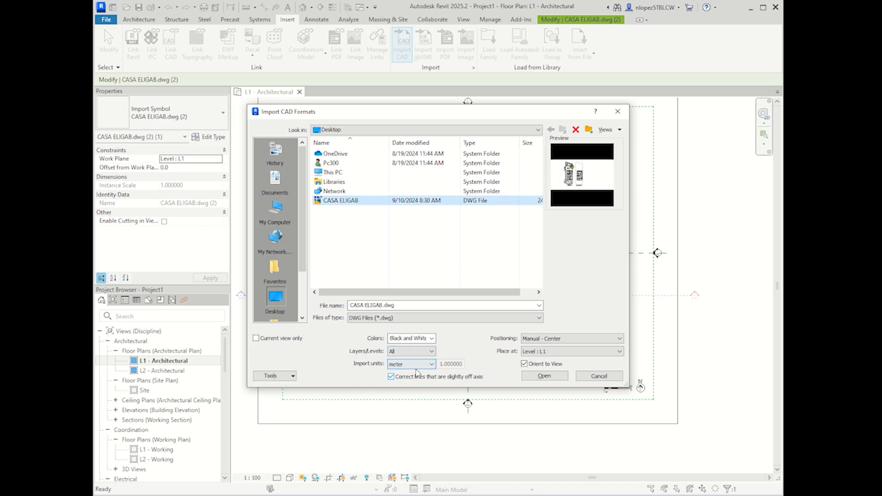
left_click(555, 381)
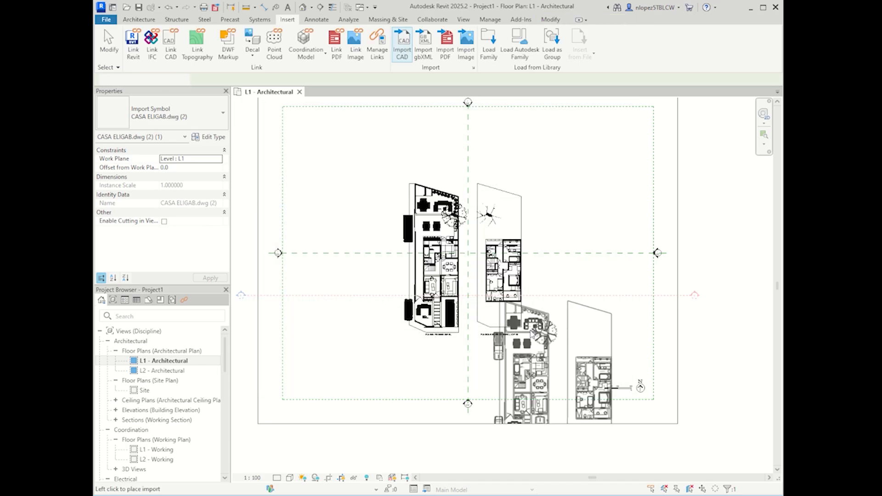
left_click(465, 260)
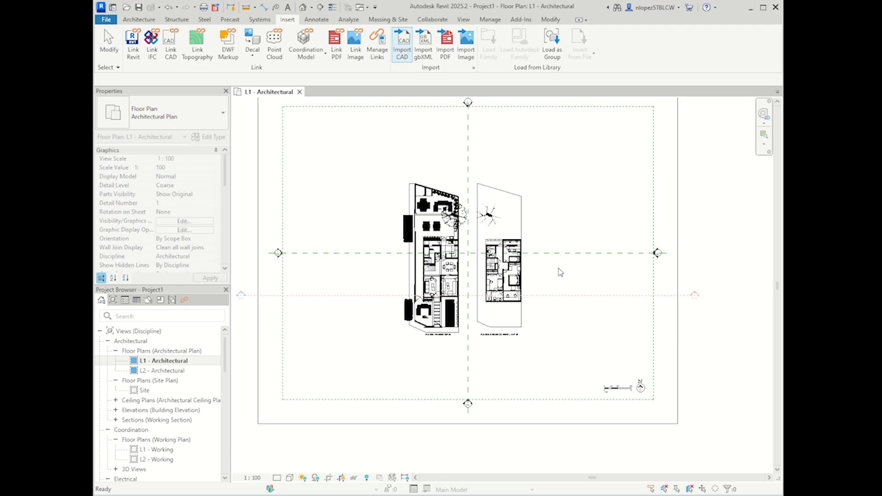
left_click(595, 373)
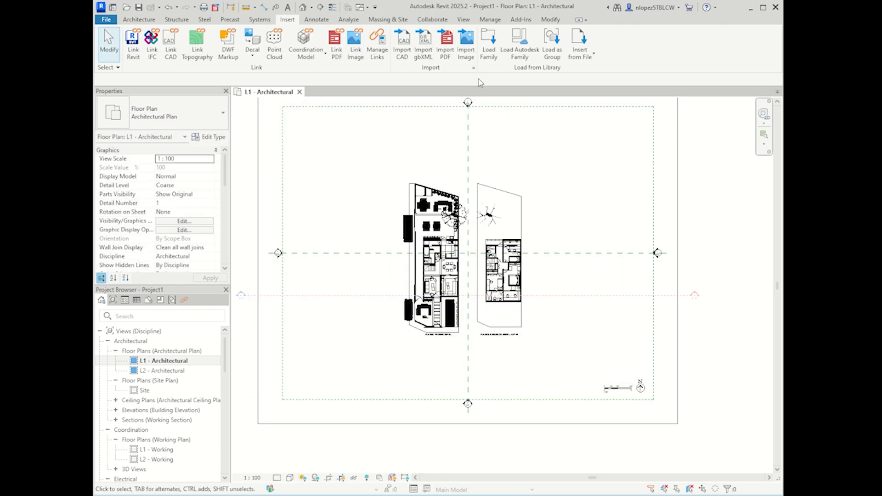
left_click(473, 69)
scroll(480, 215, "down", 20)
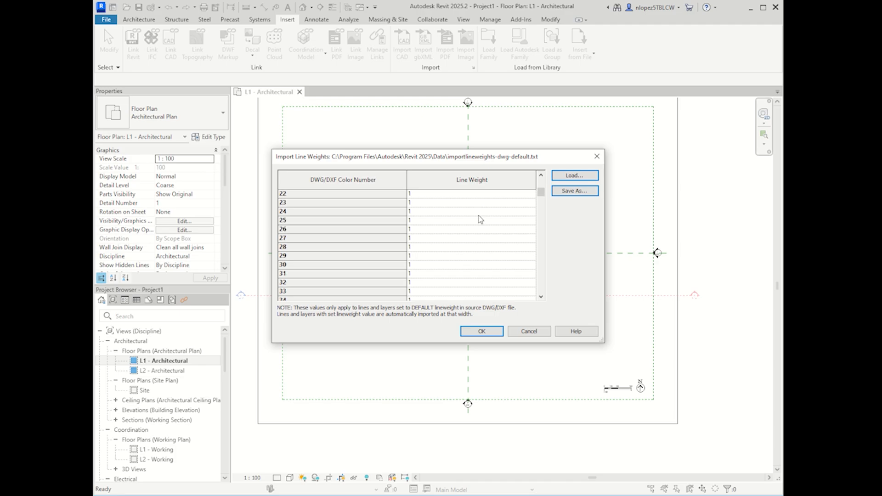
left_click_drag(544, 225, 546, 175)
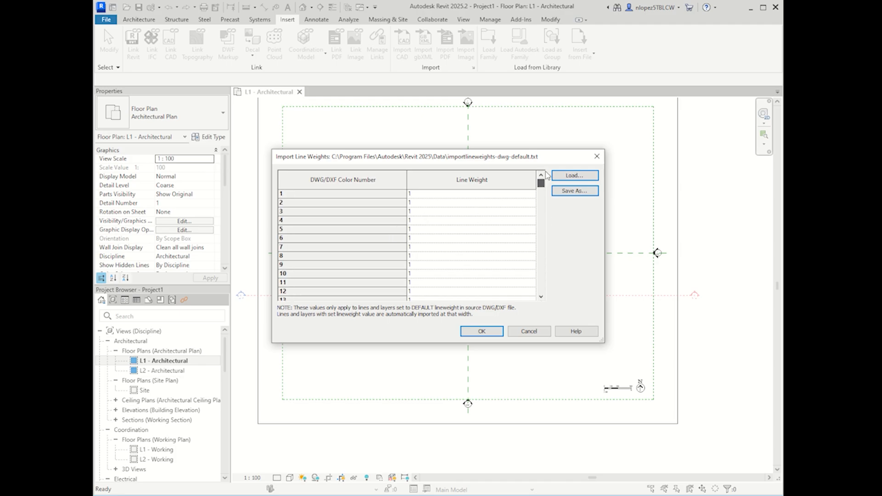
left_click(533, 335)
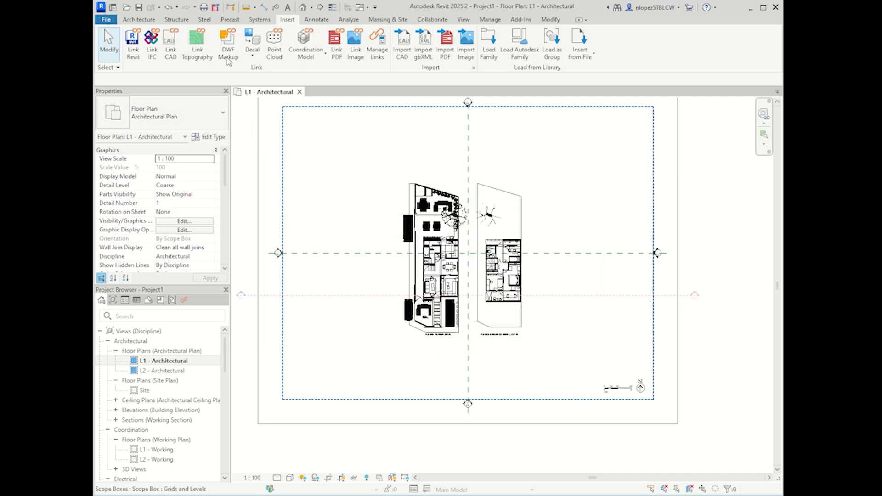
left_click(372, 57)
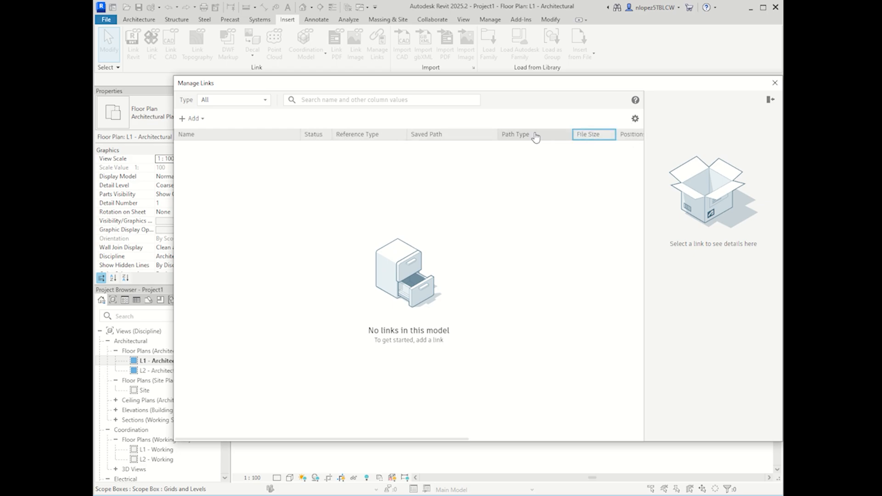
left_click(259, 135)
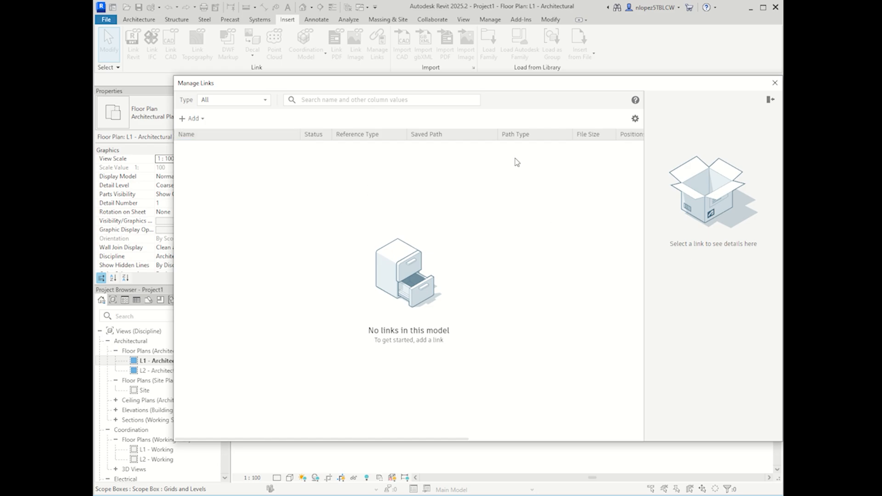
left_click_drag(525, 79, 491, 93)
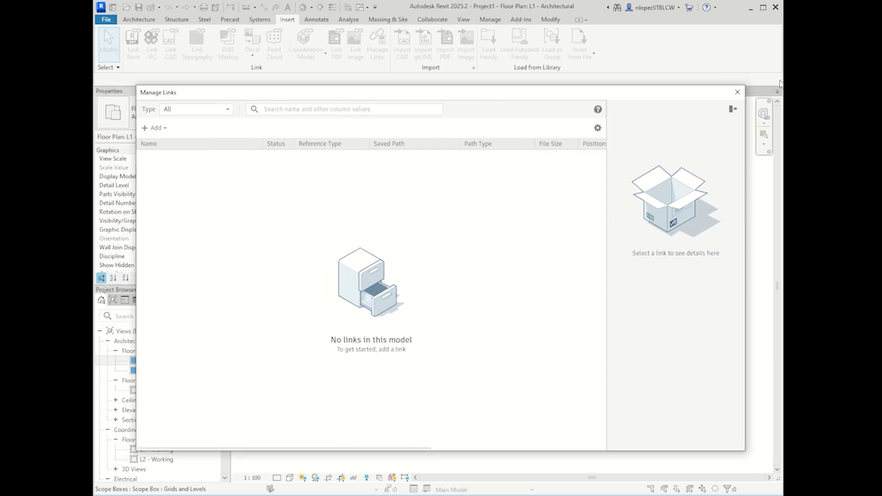
left_click(738, 92)
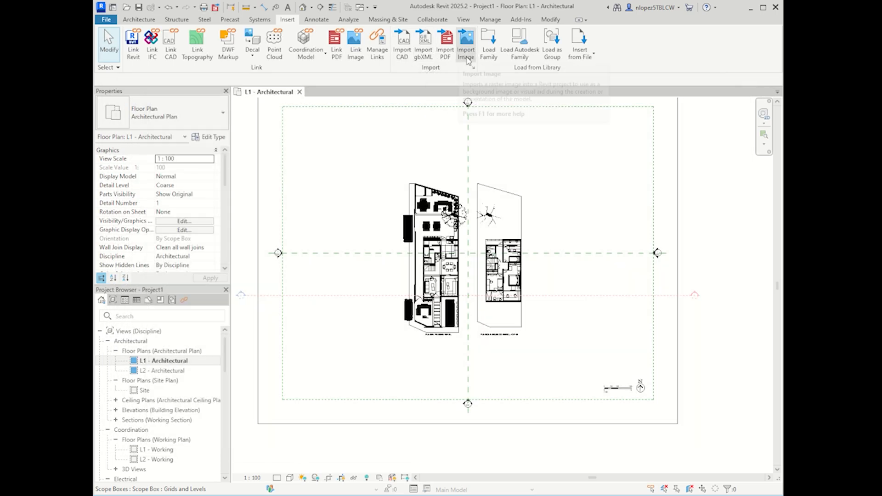
left_click(475, 71)
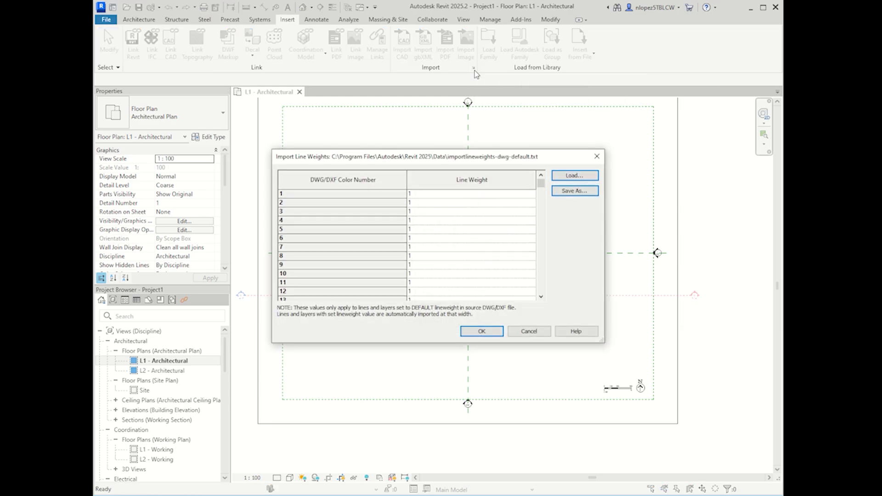
scroll(476, 228, "down", 10)
left_click_drag(541, 202, 539, 182)
left_click(528, 332)
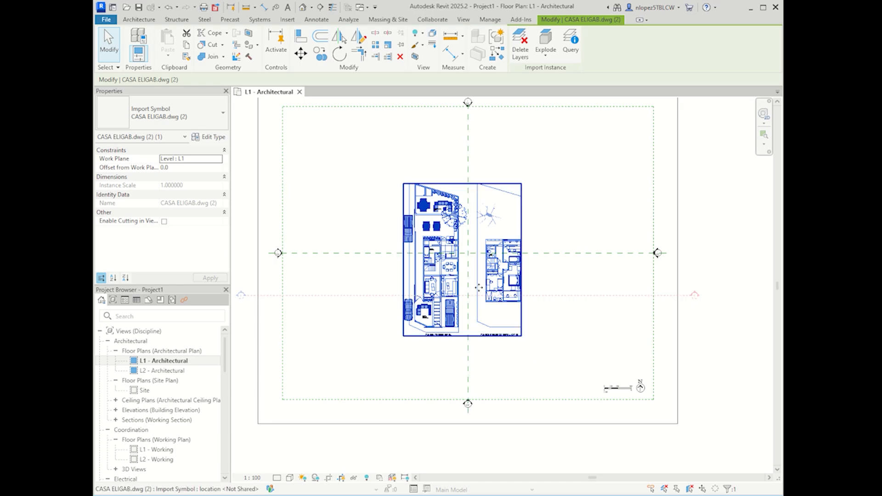
scroll(478, 288, "up", 1)
scroll(542, 299, "down", 2)
left_click(549, 342)
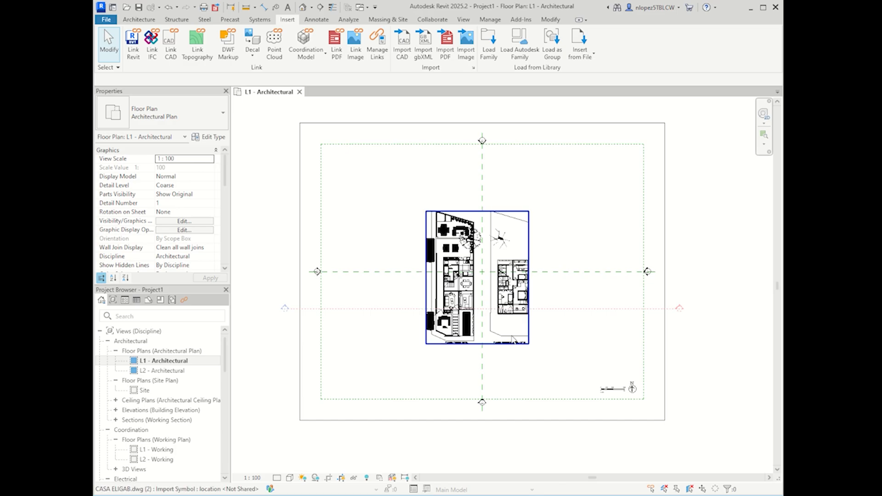
left_click(510, 327)
left_click(585, 197)
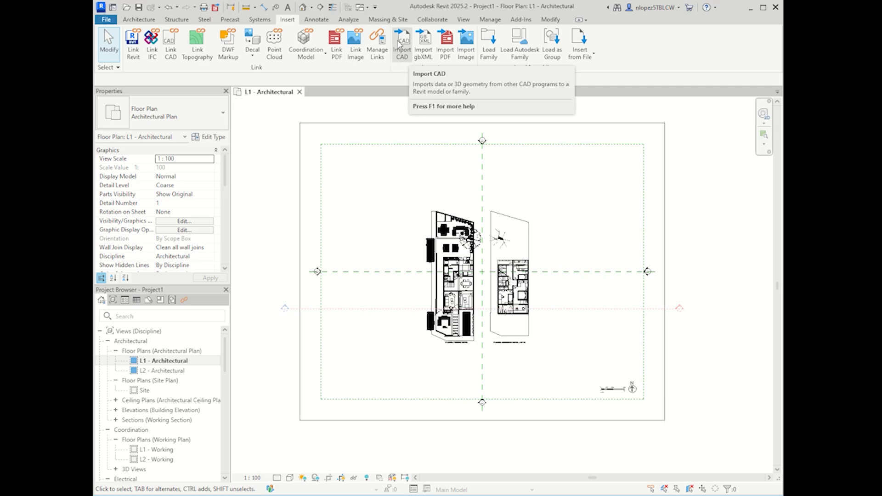
Step: Import CASA ELIGAB.dwg with All layers, meter units and Manual - Origin positioning on Level L1
left_click(399, 48)
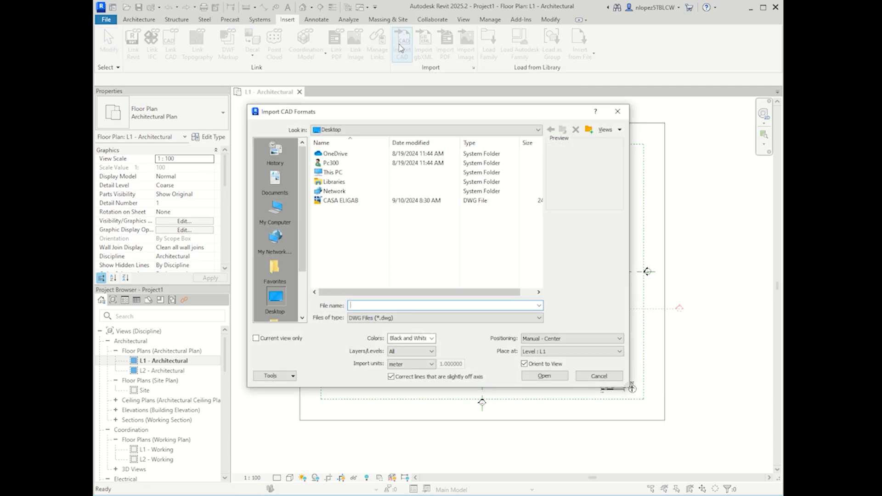
left_click(333, 203)
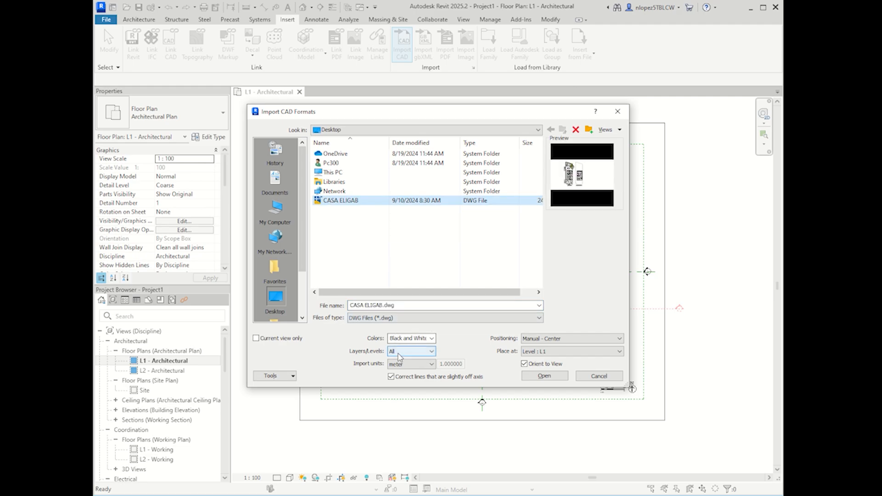
left_click(411, 351)
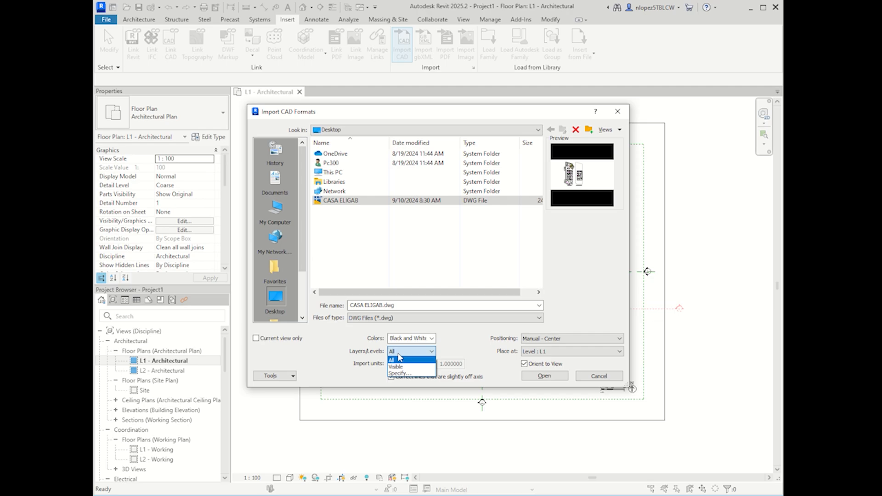
left_click(399, 360)
left_click(410, 365)
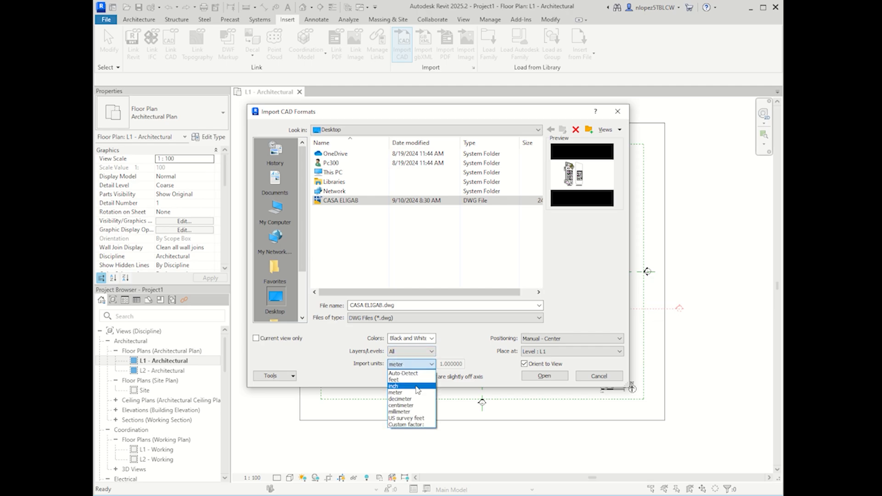
left_click(416, 393)
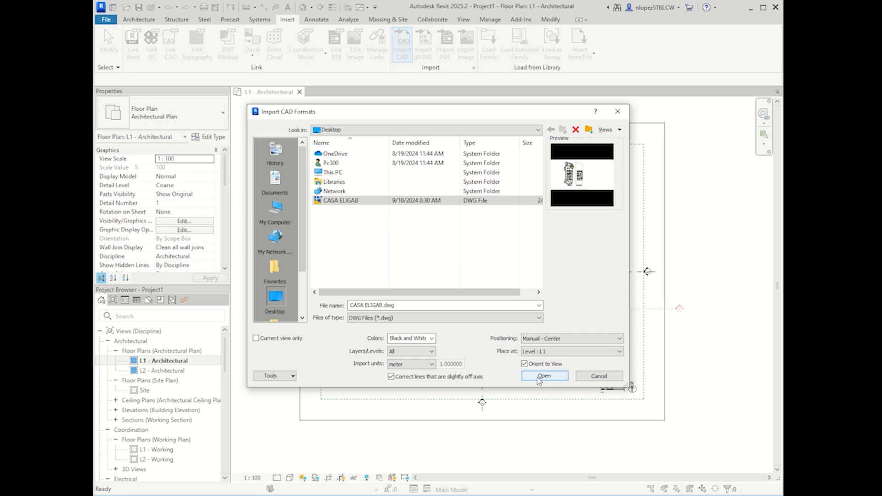
left_click(549, 339)
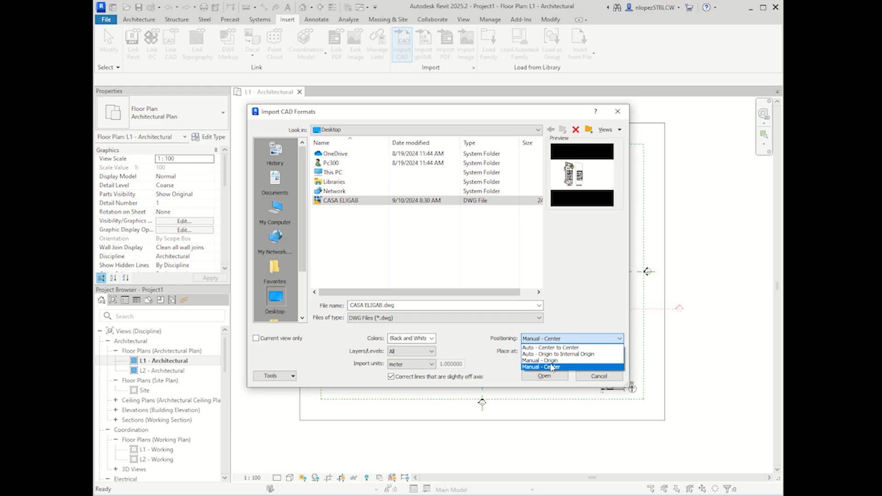
left_click(551, 361)
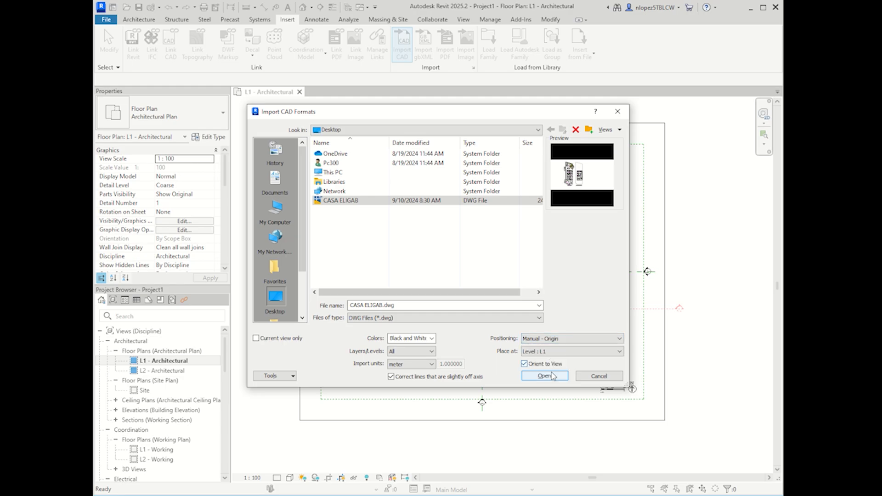
left_click(551, 377)
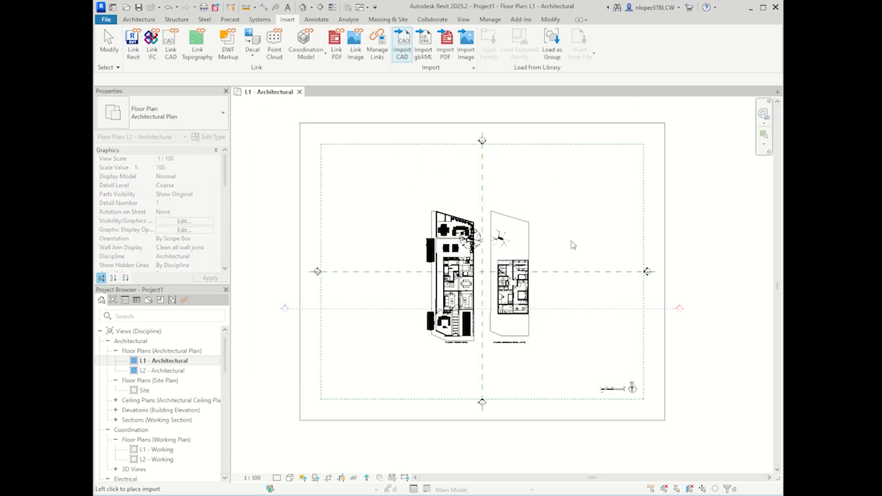
Step: Place the imported drawing on the L1 plan, shifting it up-left and then back right
left_click(577, 373)
scroll(487, 258, "up", 3)
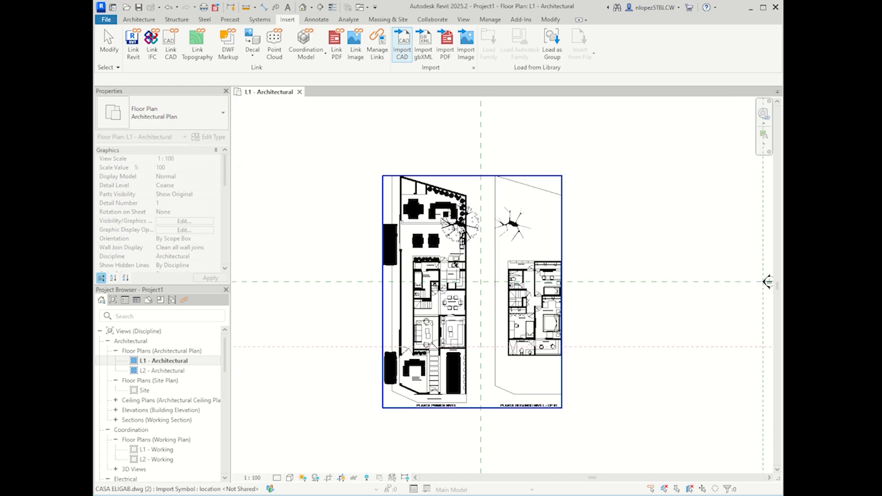
left_click_drag(451, 226, 308, 189)
left_click_drag(353, 212, 495, 248)
key("Escape")
scroll(548, 267, "down", 3)
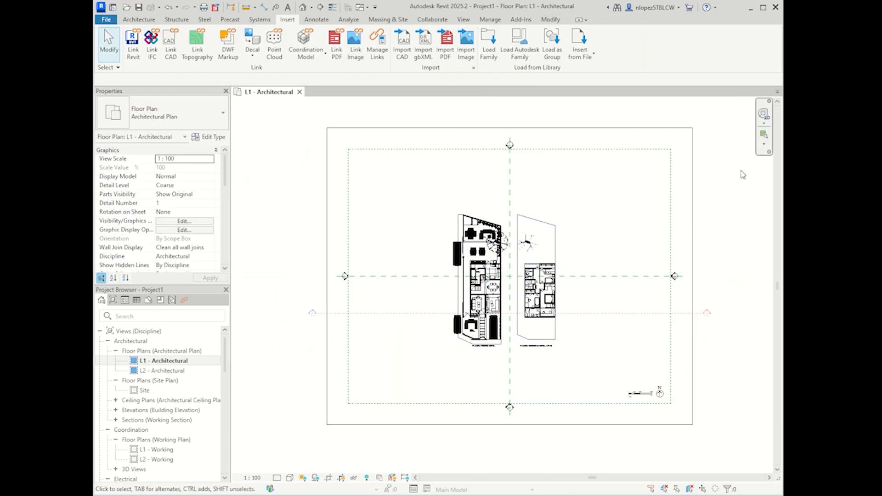
Step: Try the 2D SteeringWheel, then switch to the Default 3D View and select the separate drawing copy
left_click(758, 122)
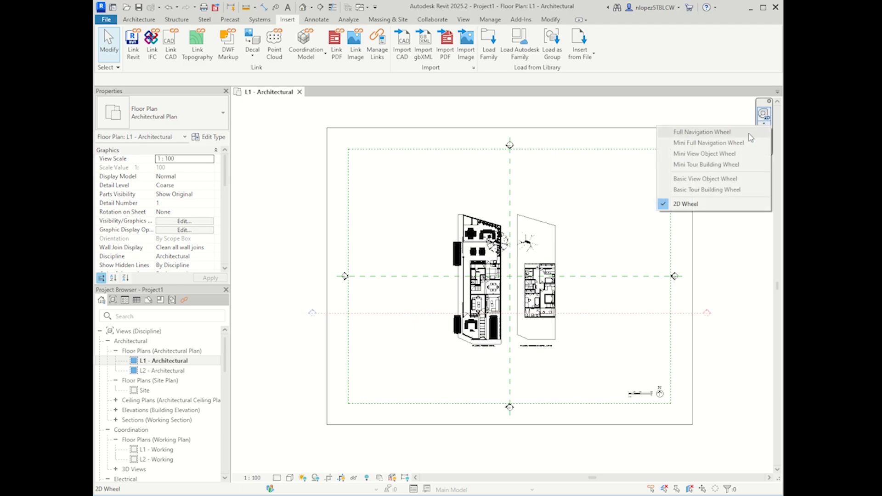
left_click(763, 118)
left_click(764, 114)
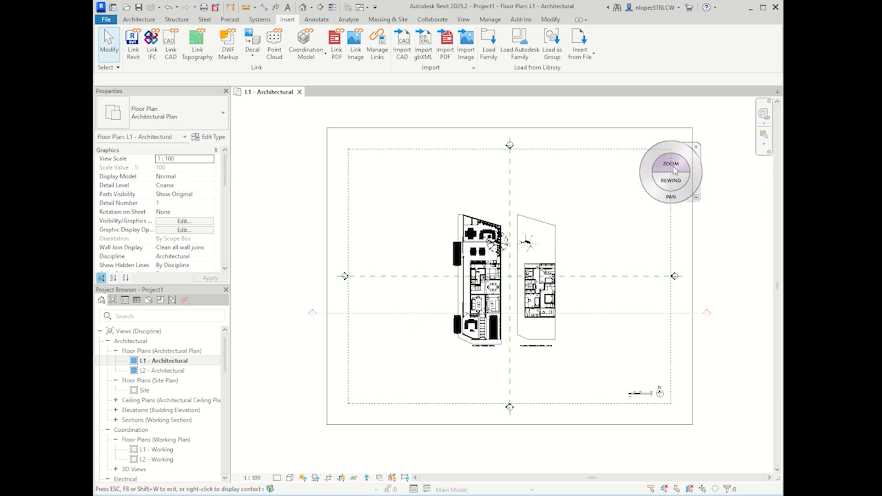
key("Escape")
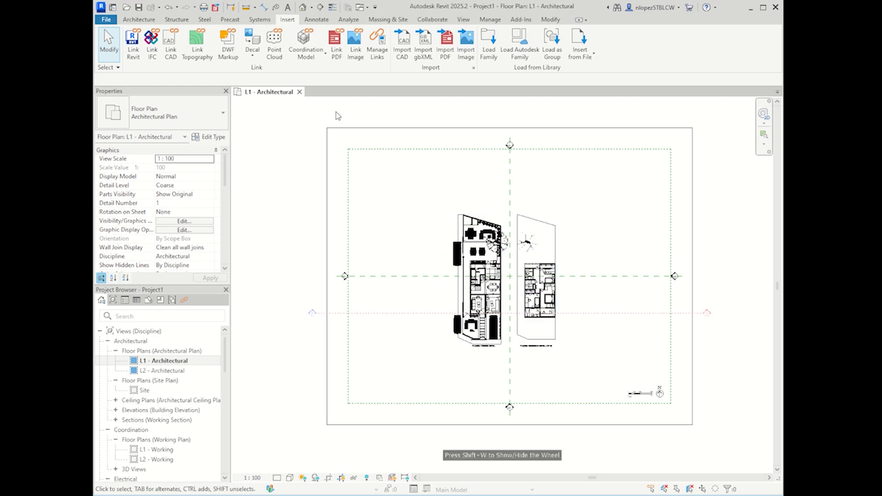
left_click(303, 7)
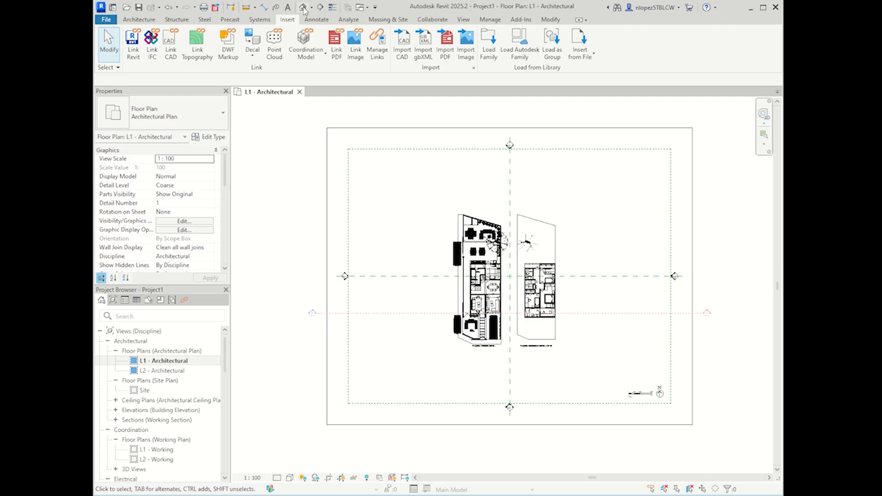
left_click(710, 257)
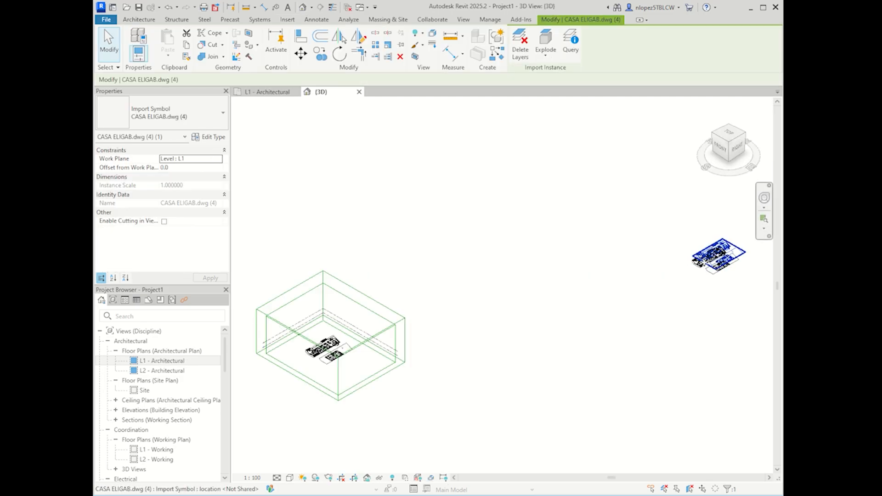
Step: Move a drawing copy down-left in 3D, then box-select the right-hand CASA ELIGAB drawings
left_click_drag(708, 260, 614, 296)
left_click(481, 299)
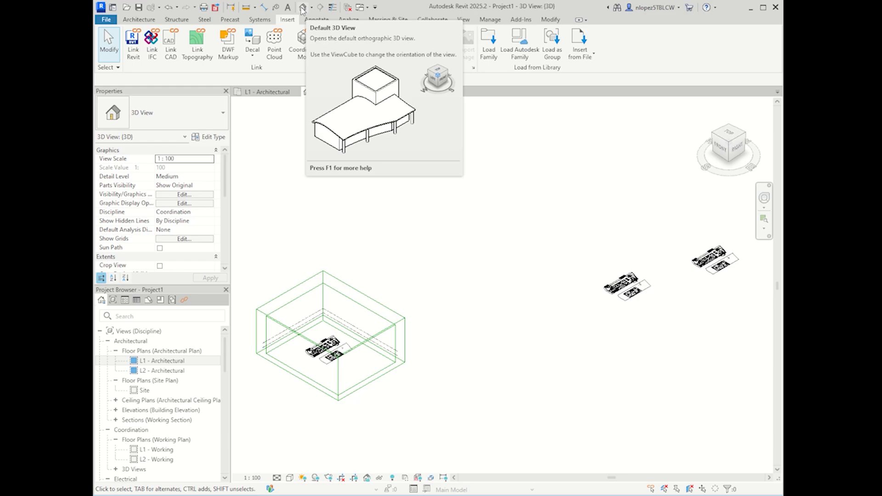
left_click(727, 257)
left_click_drag(729, 323, 591, 231)
left_click(691, 349)
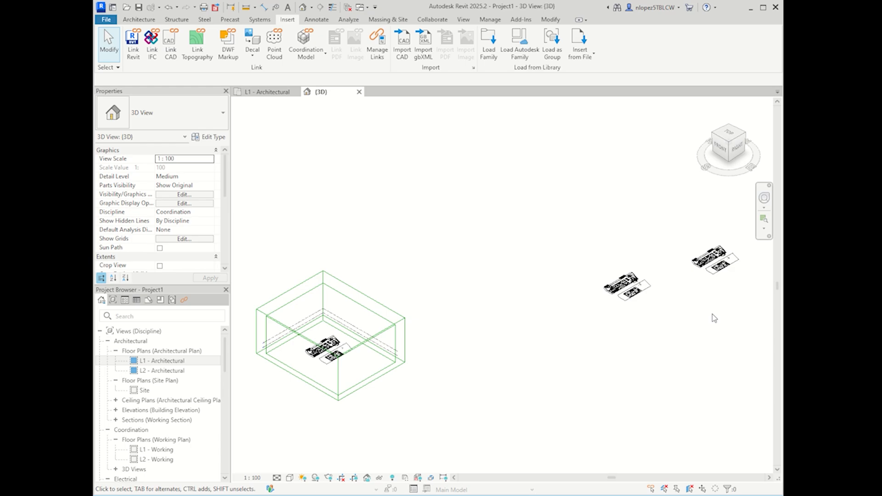
left_click_drag(712, 318, 609, 226)
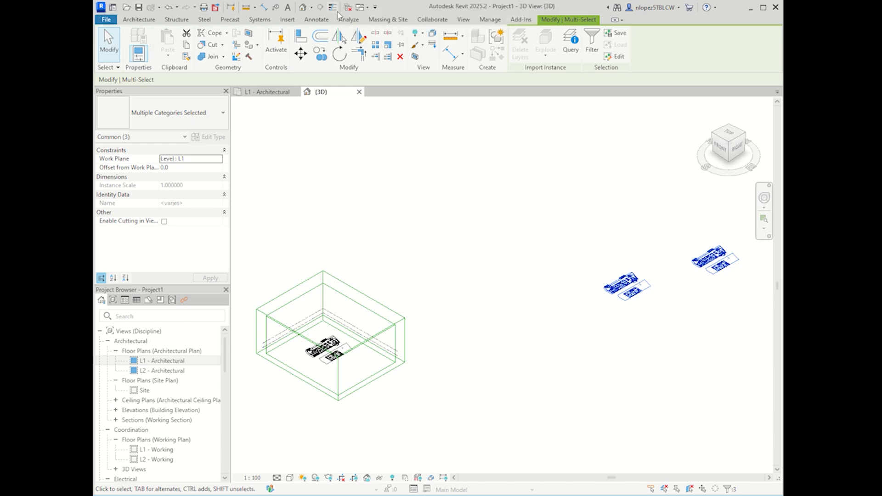
Step: Remove the middle drawing from the selection and delete the farthest right copy
left_click(306, 9)
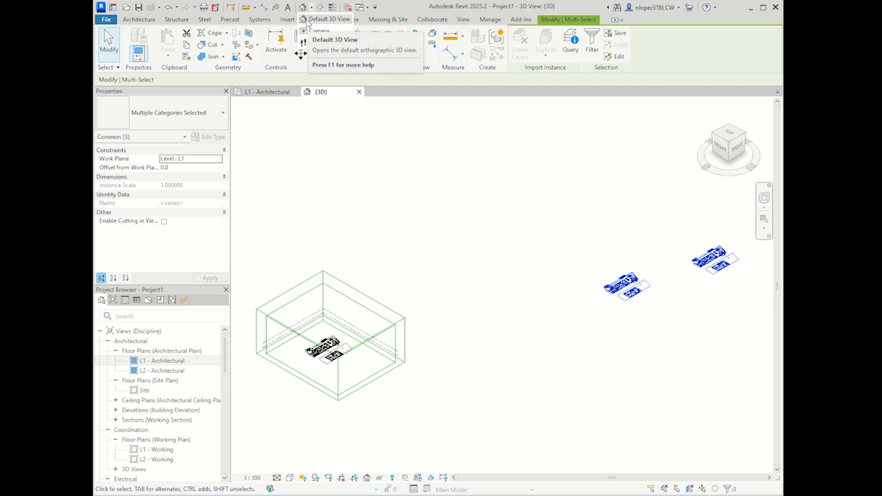
left_click(591, 278)
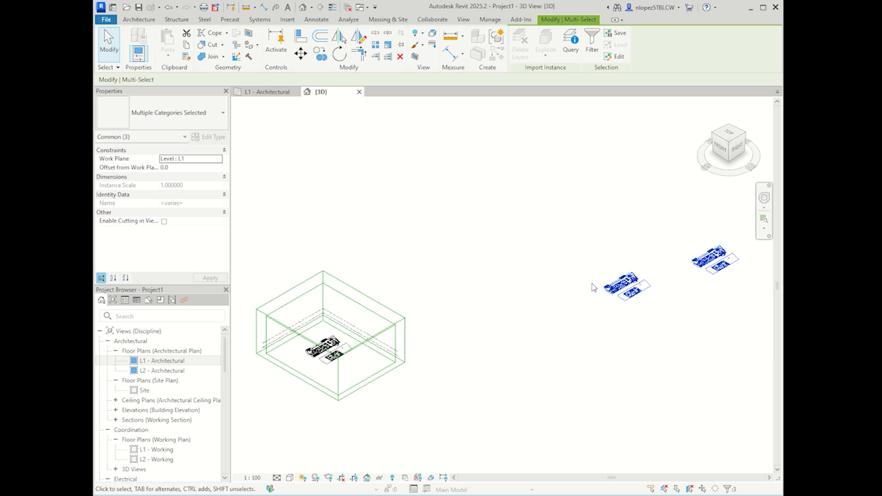
left_click_drag(754, 282, 694, 251)
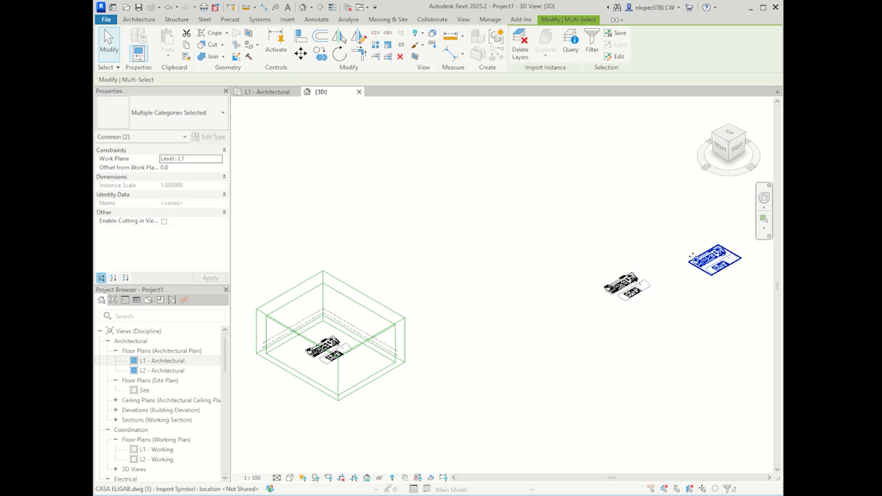
key("Delete")
Step: Move the remaining drawing copy next to the green section box
left_click(624, 283)
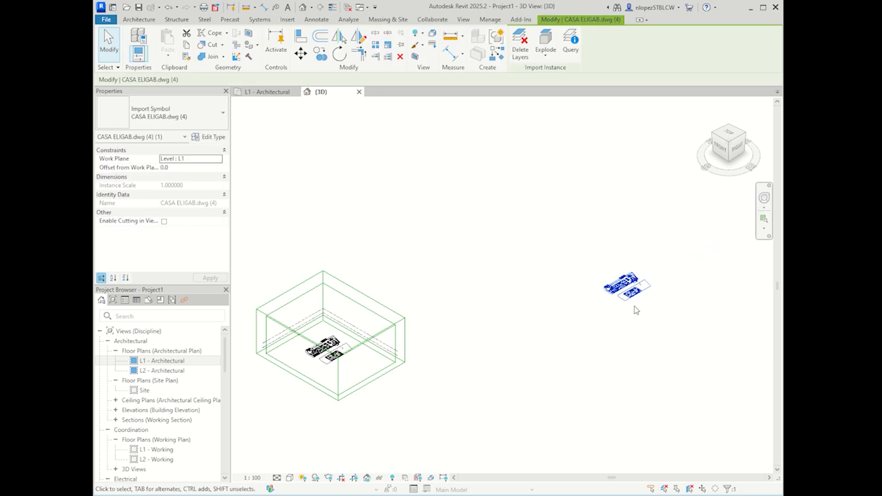
left_click_drag(632, 297, 464, 340)
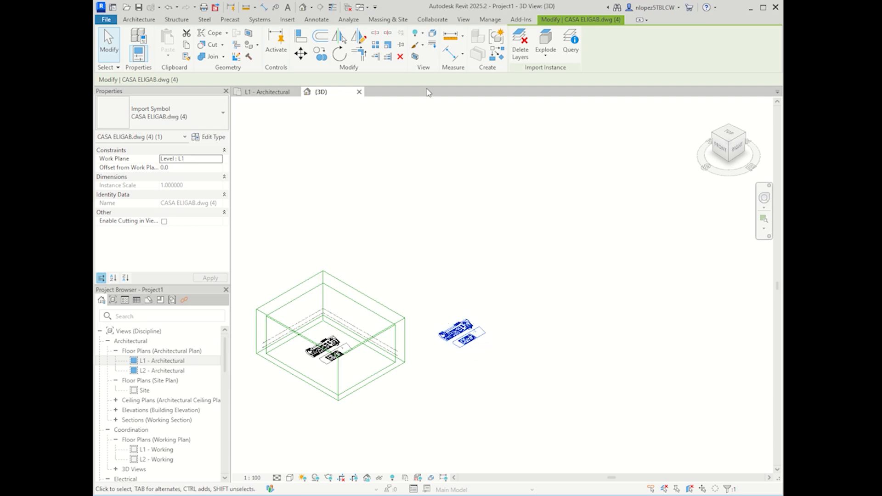
left_click(287, 20)
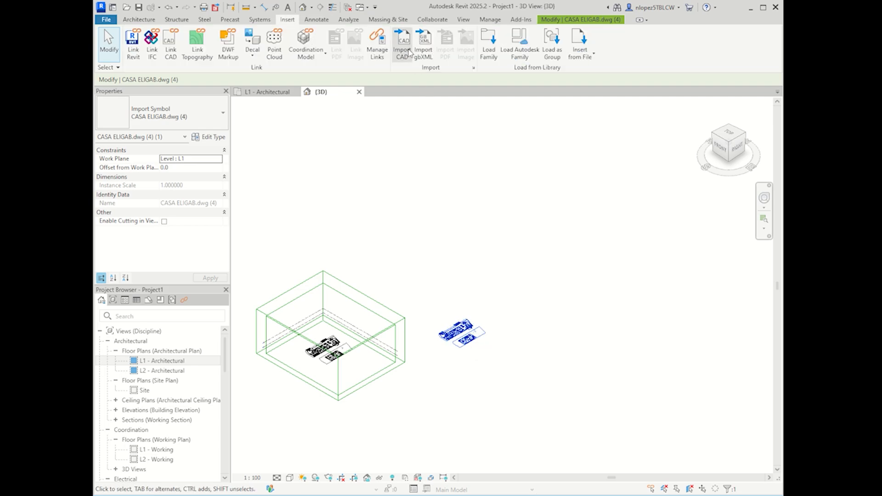
left_click(407, 49)
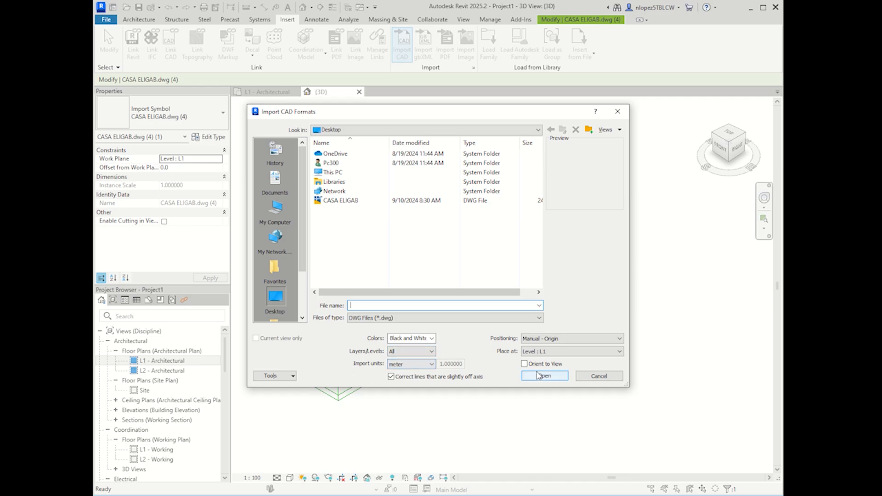
left_click(592, 378)
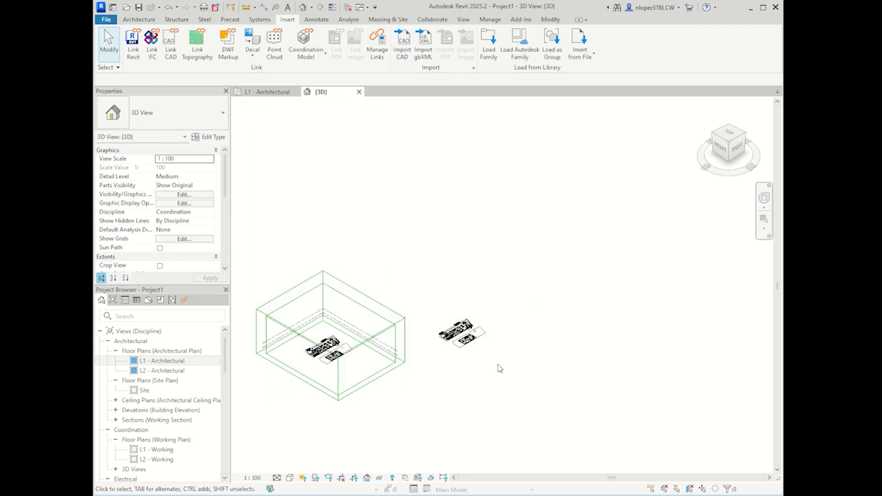
Step: Delete the leftover CASA ELIGAB import and close the {3D} view
left_click(478, 338)
key("Delete")
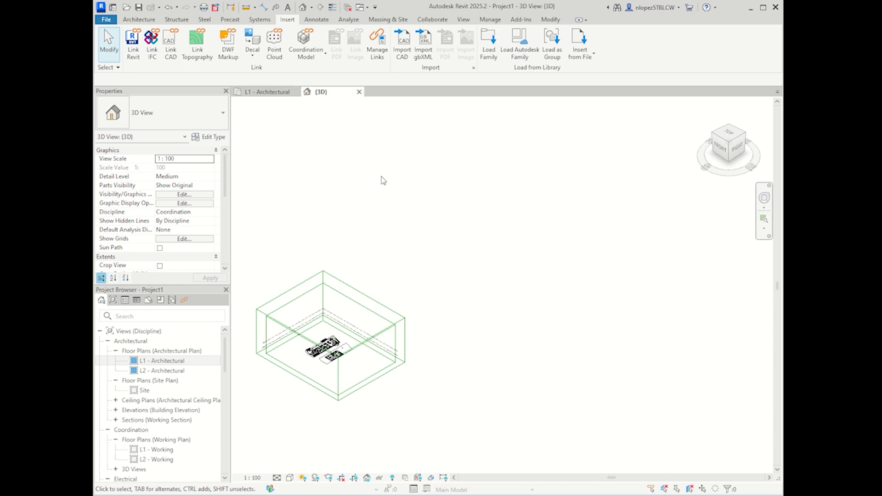
middle_click_drag(472, 308, 488, 305)
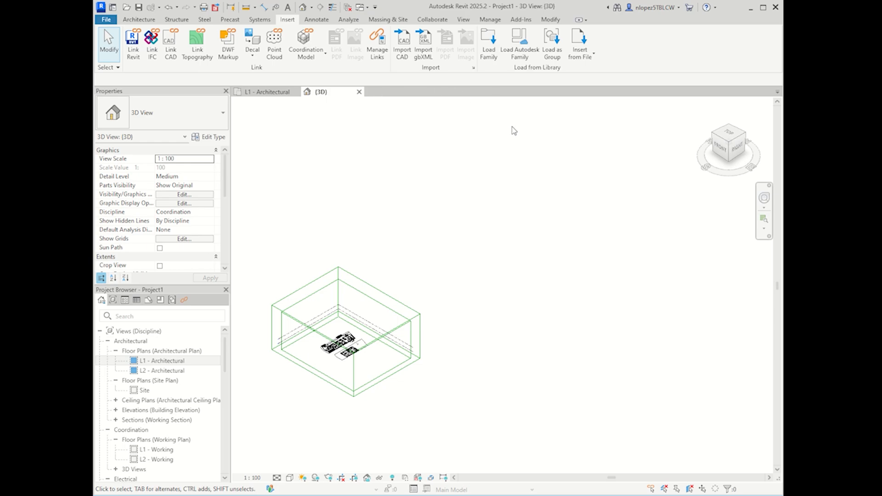
left_click(359, 92)
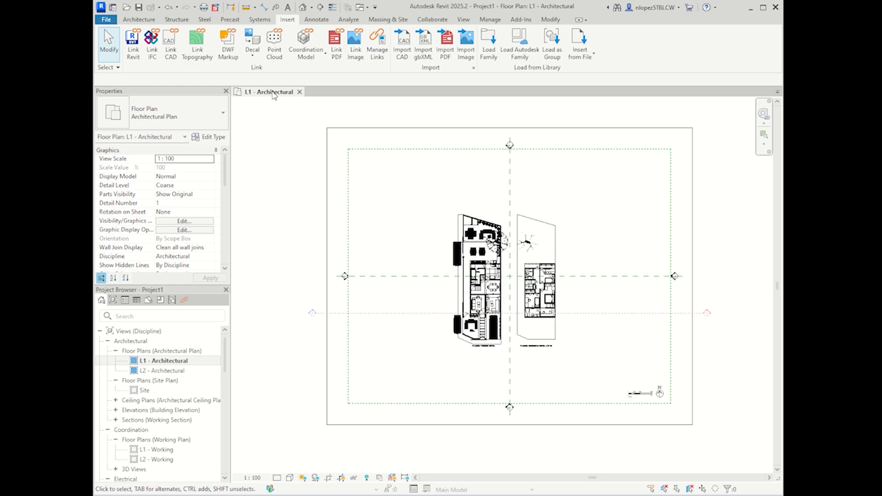
Step: Close the L1 - Architectural plan view, which triggers the save-changes prompt for Project1
scroll(558, 280, "up", 1)
mouse_move(558, 280)
middle_mouse_down()
mouse_move(550, 288)
mouse_move(560, 295)
middle_mouse_up()
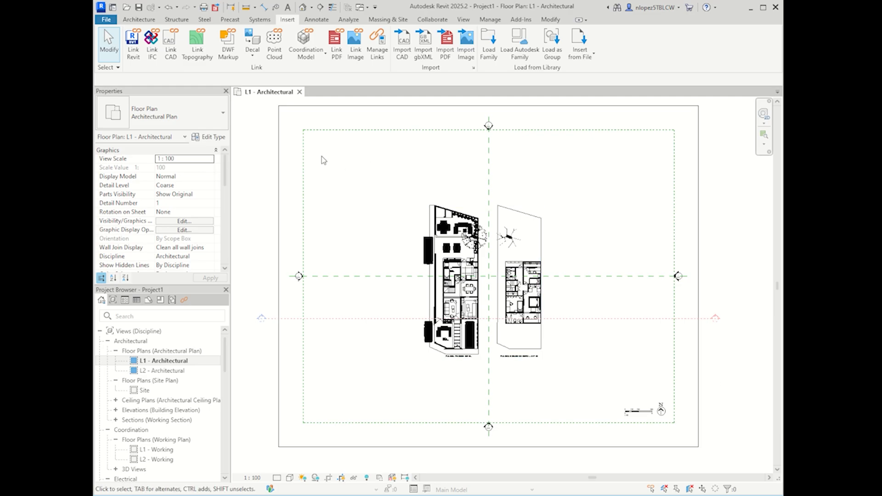
left_click(299, 92)
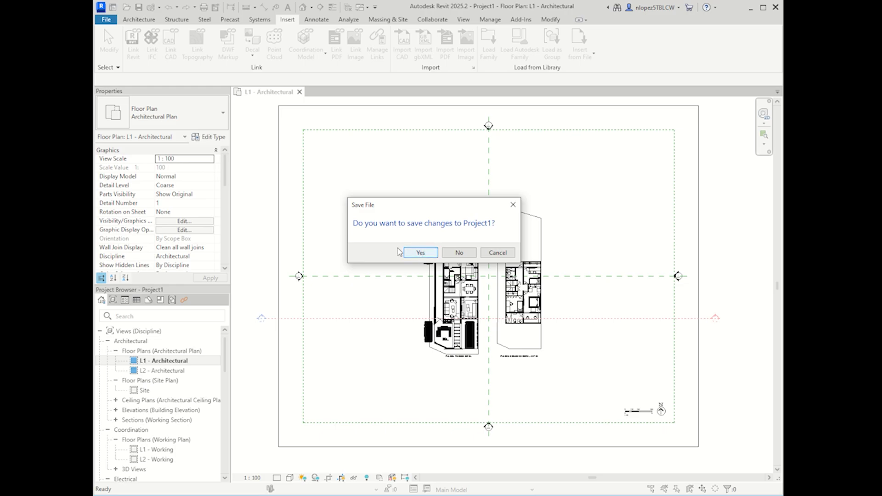
Step: Save Project1 to the Desktop as 'CASA ELIGAB_<student's name>_PRACTICA'
left_click(421, 252)
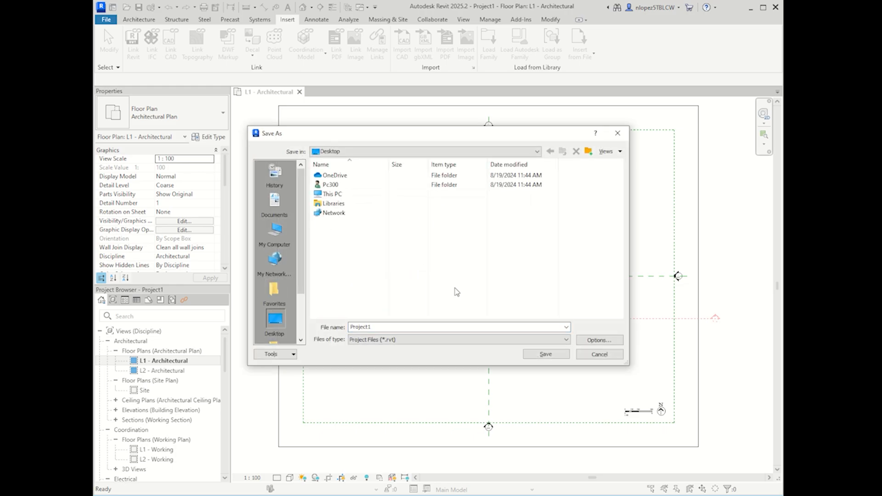
left_click(301, 317)
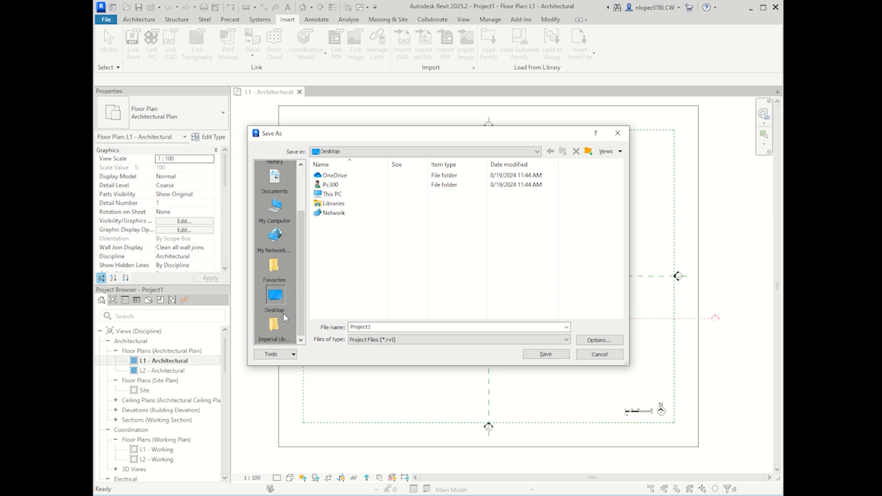
double_click(380, 326)
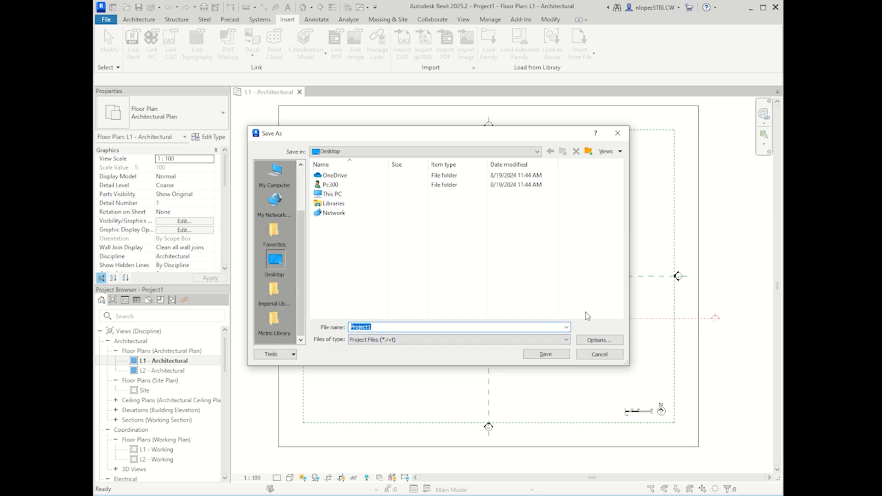
type("CASA")
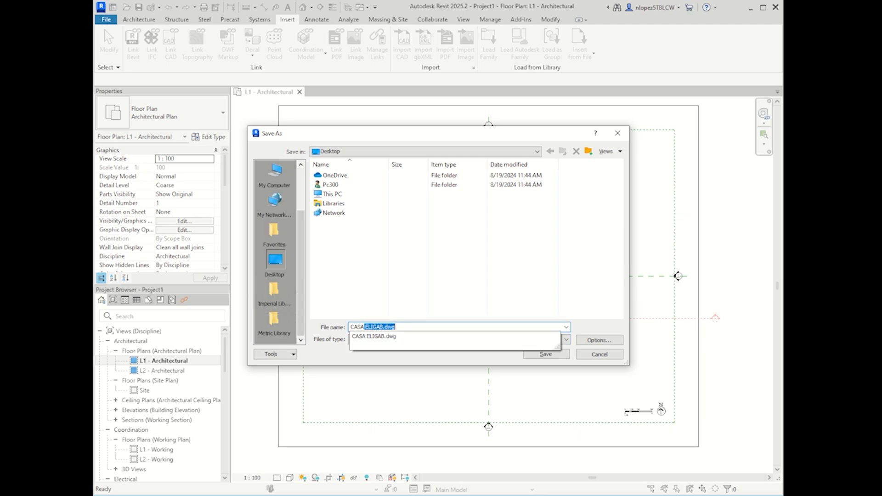
type(" ELIGAB-")
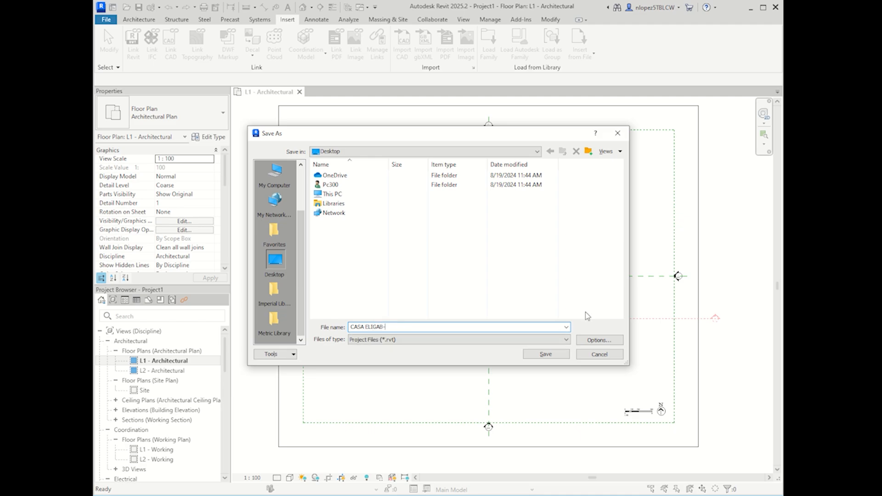
key("BackSpace")
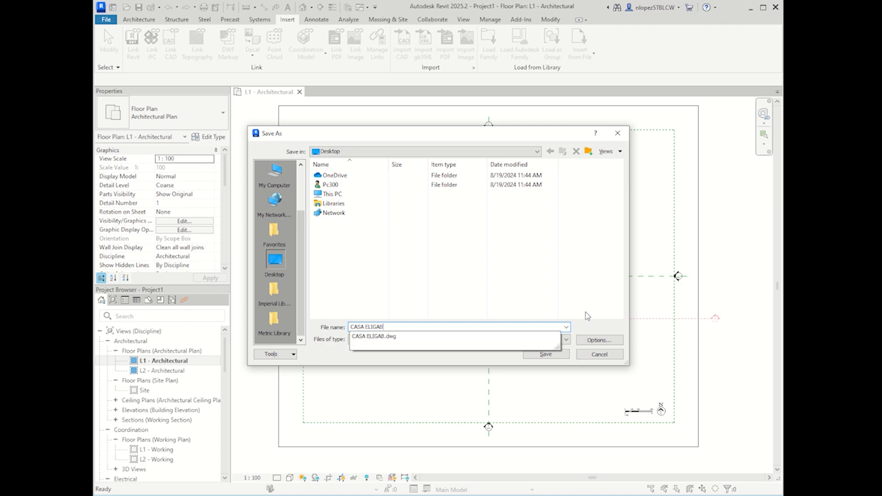
type("2")
key("BackSpace")
type("_")
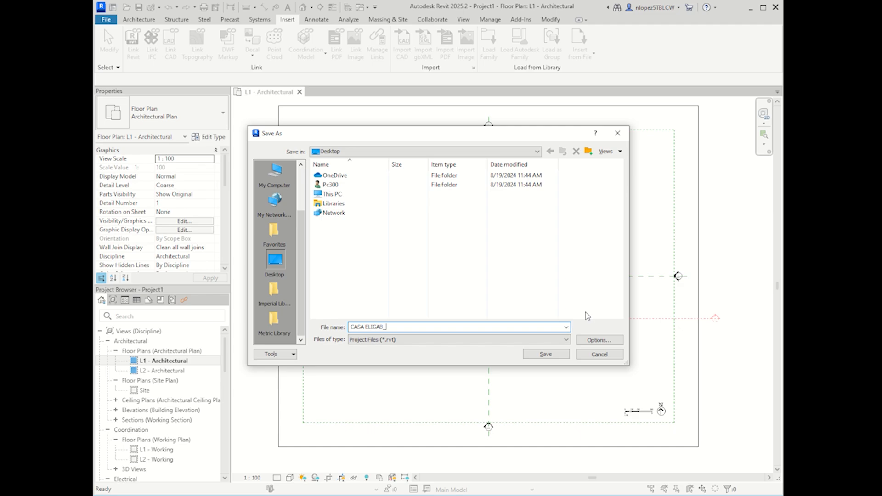
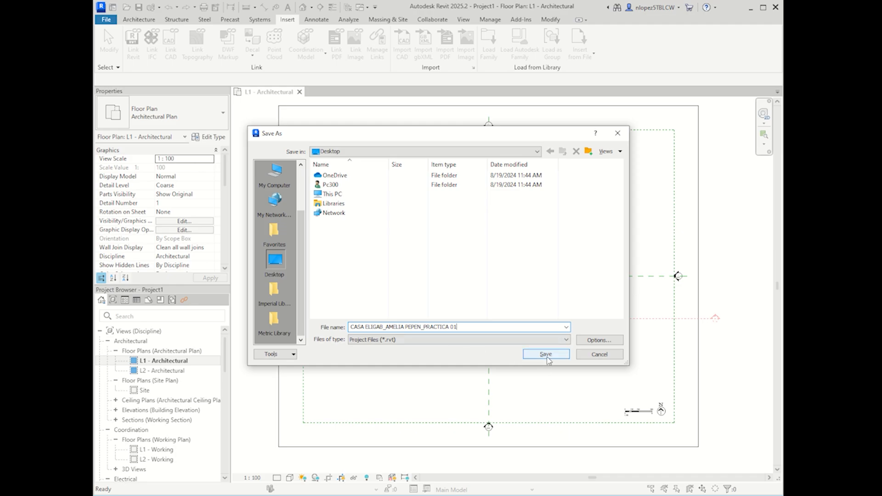
left_click(547, 355)
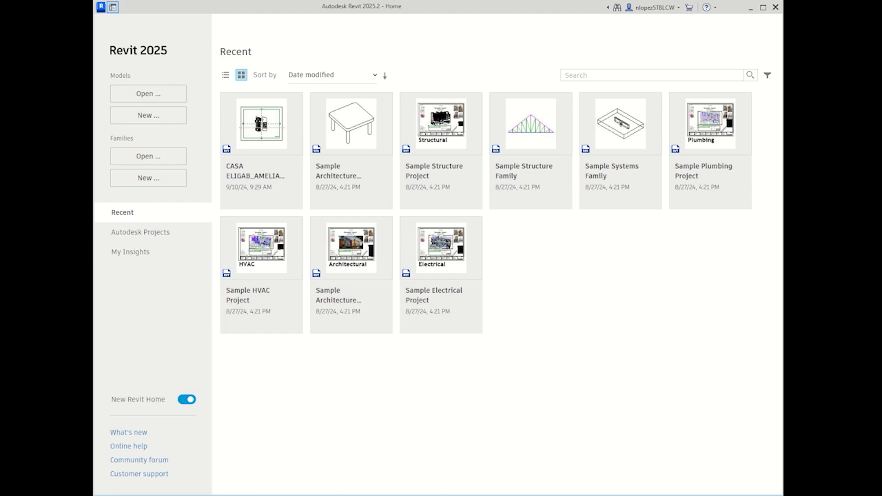
key("alt+Tab")
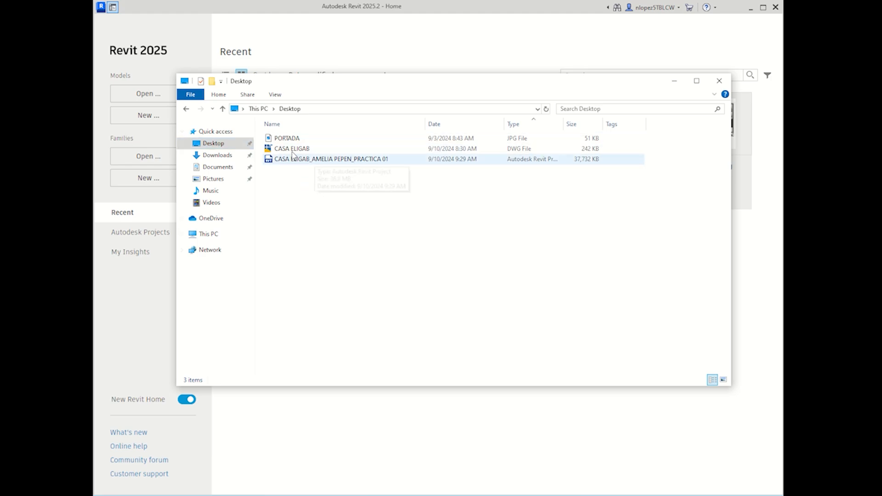
left_click(292, 161)
left_click_drag(291, 178, 278, 163)
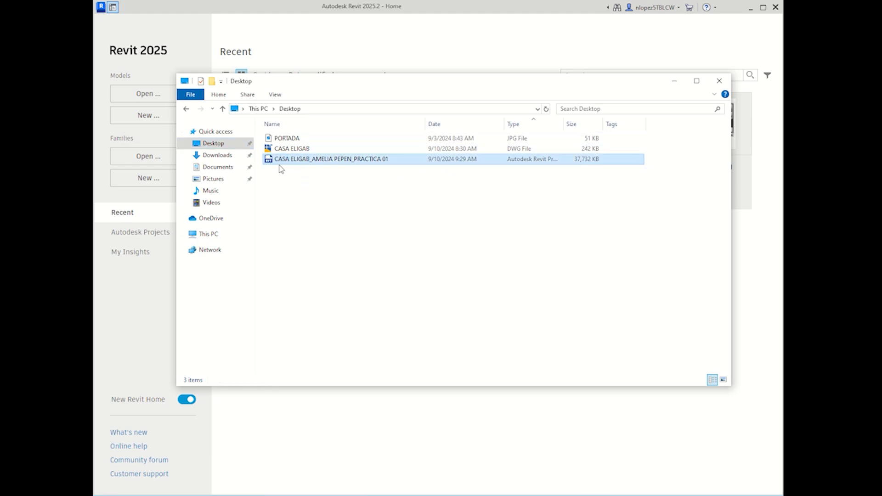
left_click(351, 171)
left_click(351, 163)
left_click(351, 172)
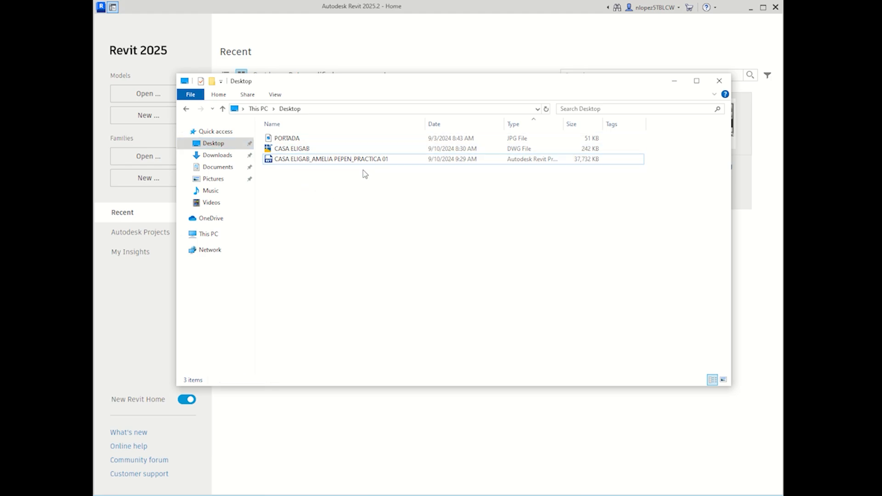
left_click(427, 50)
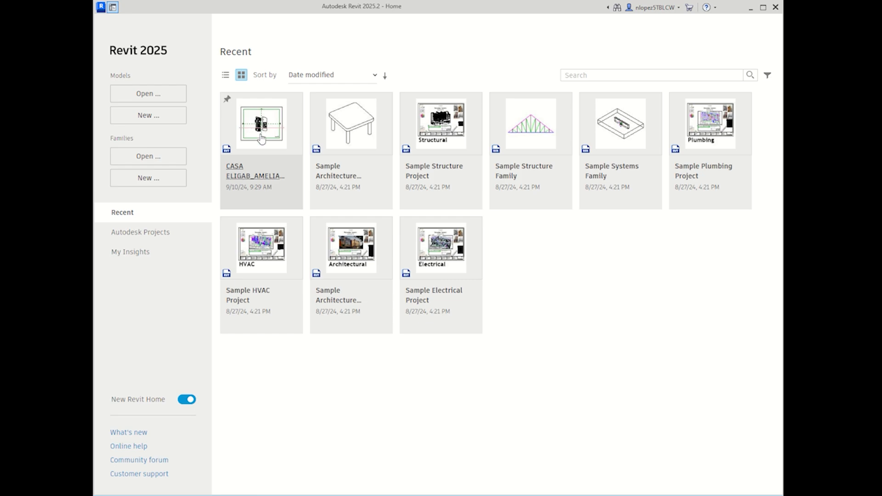
Step: Reopen the saved CASA ELIGAB practice project and bring the Práctica no.01 note to the front
left_click(155, 95)
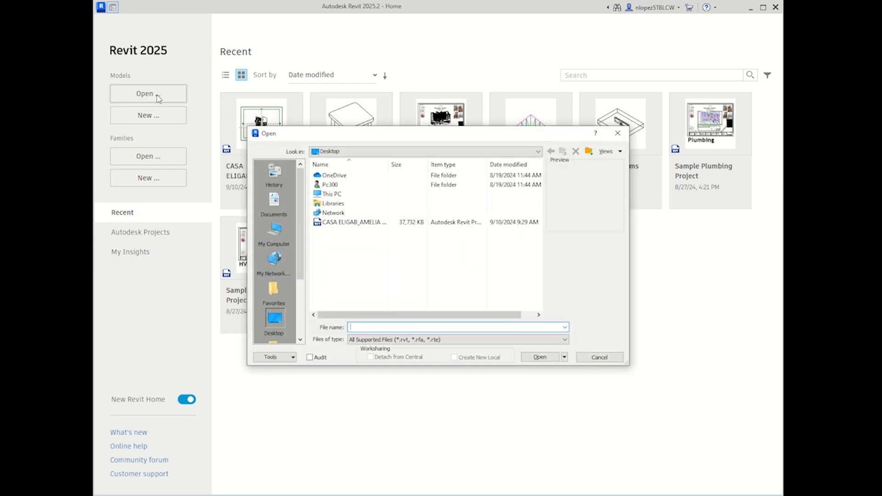
left_click(352, 223)
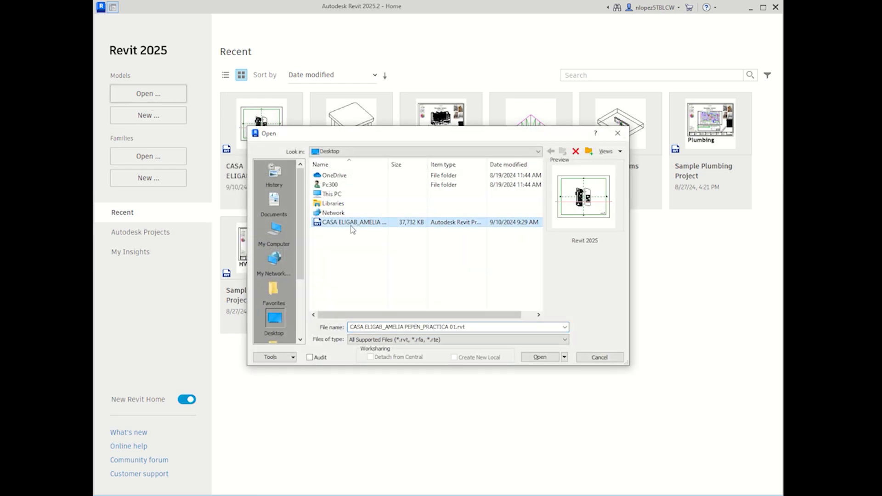
left_click(542, 358)
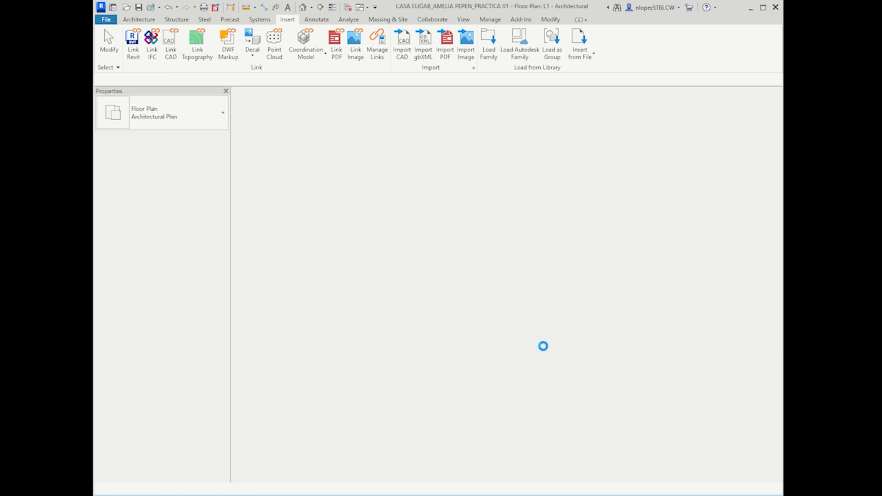
key("alt+Tab")
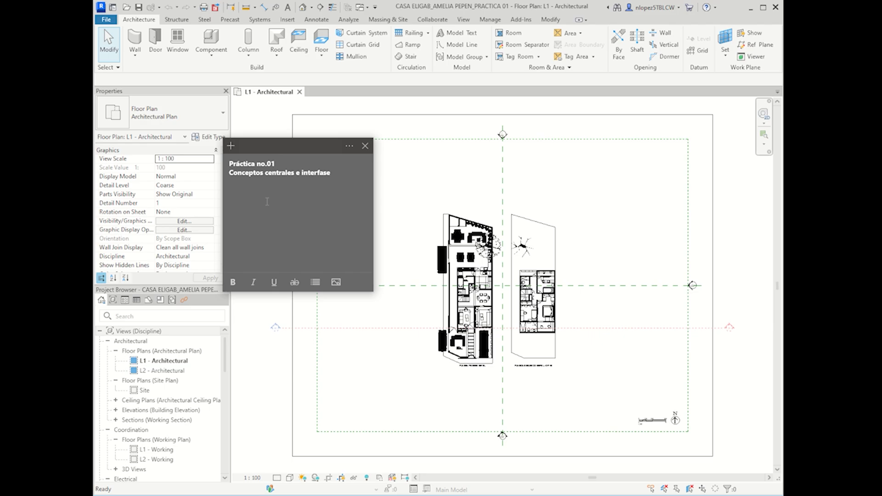
Step: Make the note's text bold and cancel an attempted image insertion
left_click(258, 180)
left_click(257, 192)
left_click(233, 282)
left_click_drag(343, 176, 335, 208)
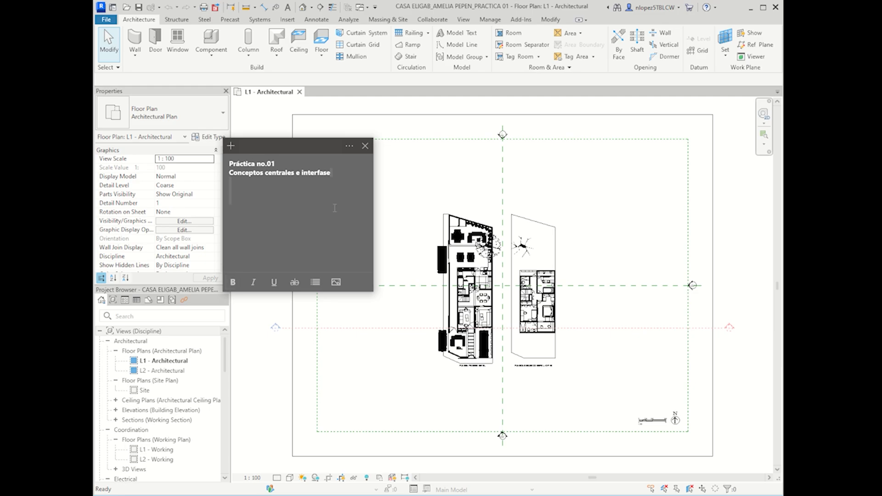
left_click(262, 256)
left_click(240, 195)
left_click(336, 282)
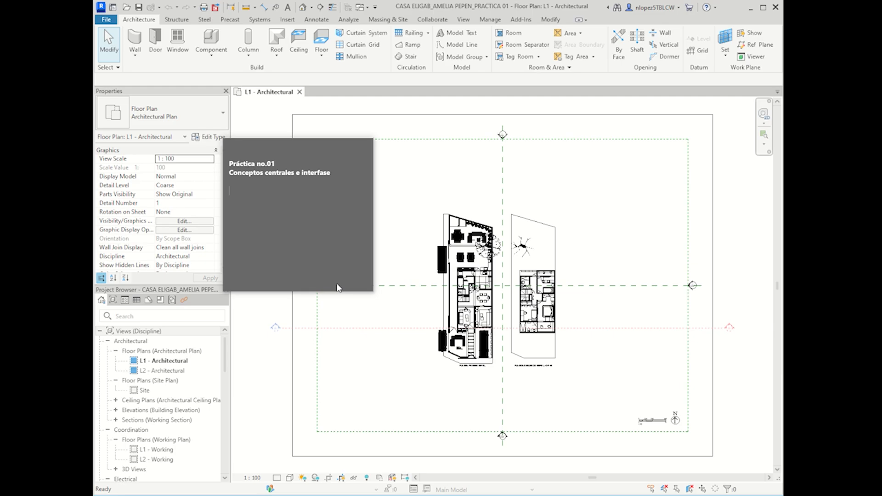
left_click(534, 380)
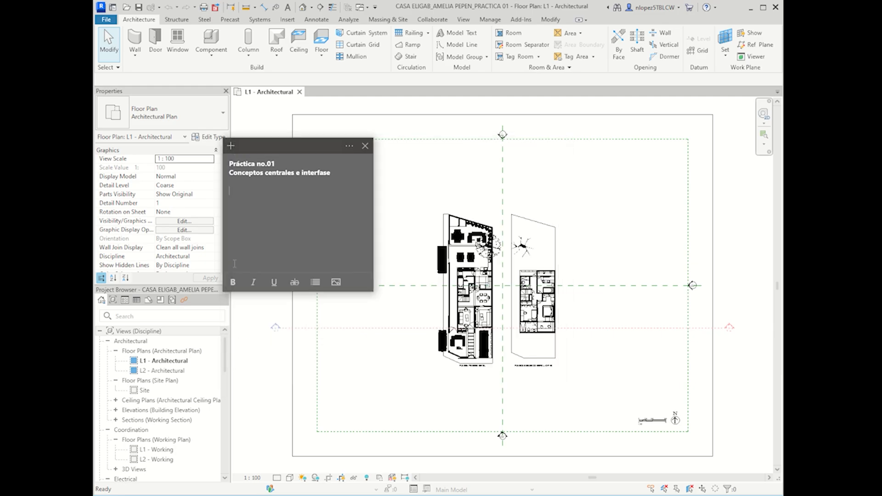
left_click(253, 187)
Step: Move the title into a new note and list Interfase de usuario, Panel de propiedades, Project Browser, Importar CAD
key("ctrl+a")
key("ctrl+c")
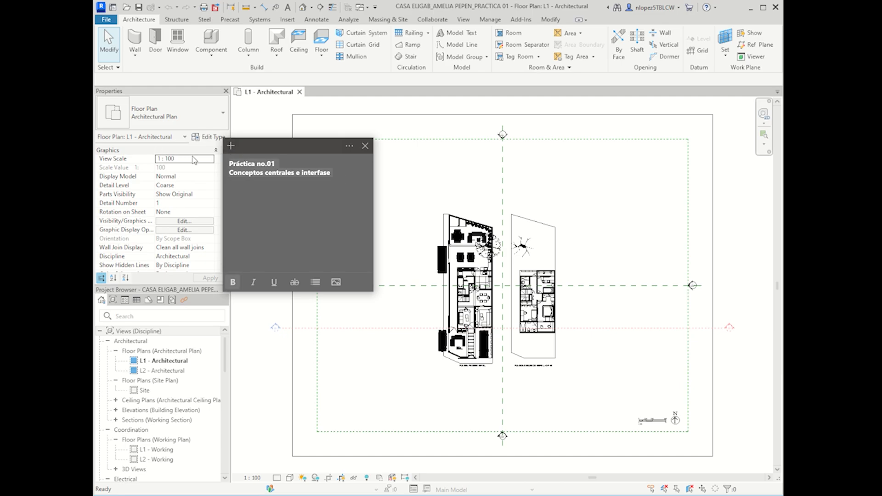
left_click(231, 146)
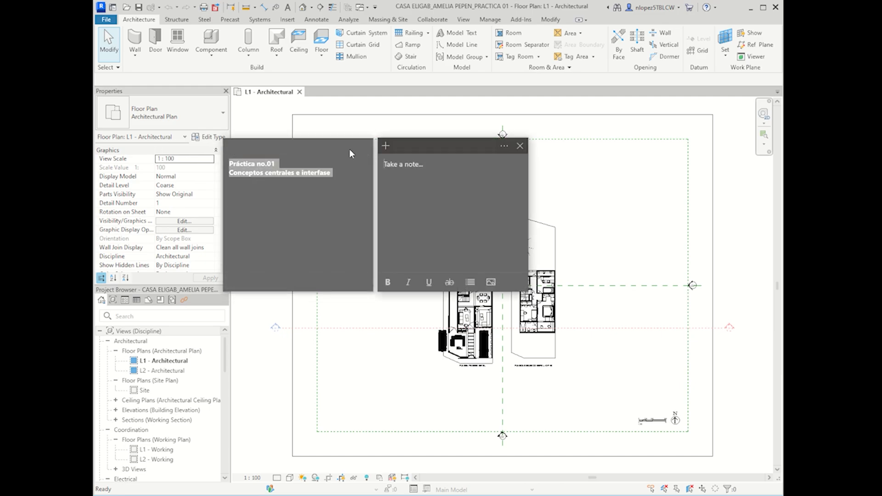
left_click(366, 146)
left_click(416, 187)
key("ctrl+v")
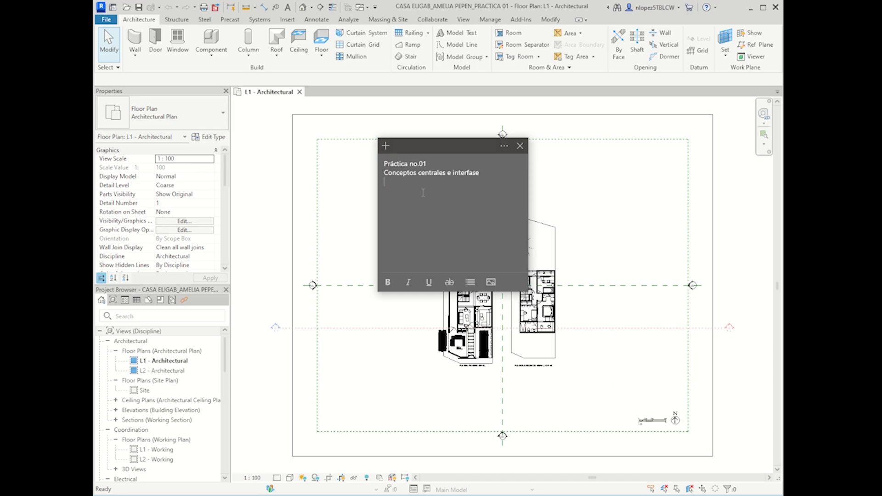
type("iN")
type("Inter")
type("fase de")
type(" usu")
type("Panel de p")
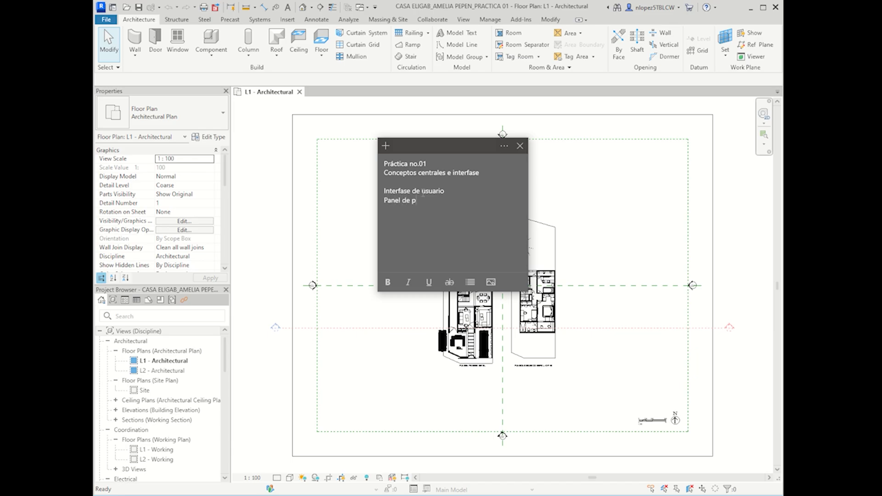
type("ropiedad")
type("Projec")
type("t Brow")
type("ve")
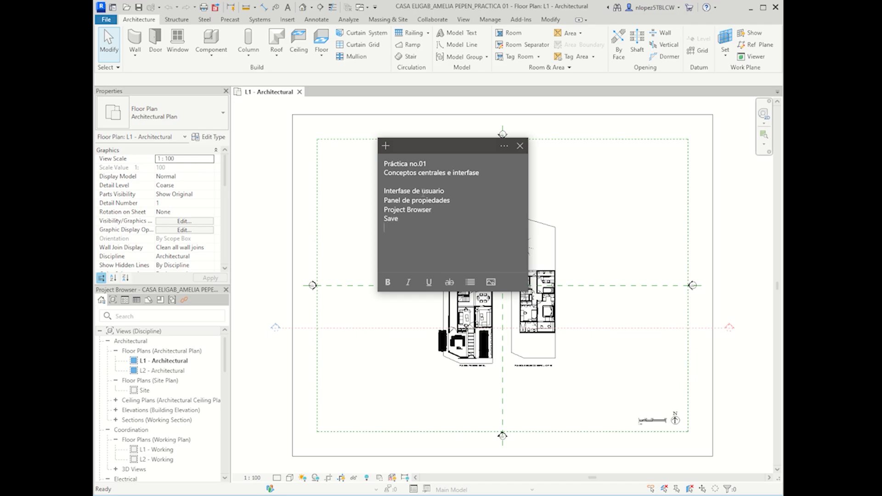
type("Importar CAD")
Step: Make the note's two title lines bold, then select the imported CASA ELIGAB drawing in Revit
left_click_drag(484, 169, 384, 164)
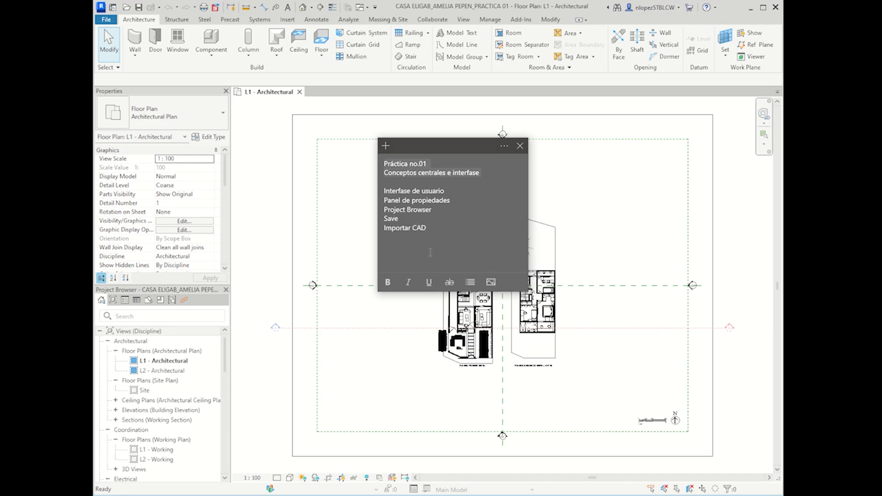
left_click(389, 283)
left_click(599, 220)
middle_click_drag(644, 376, 601, 366)
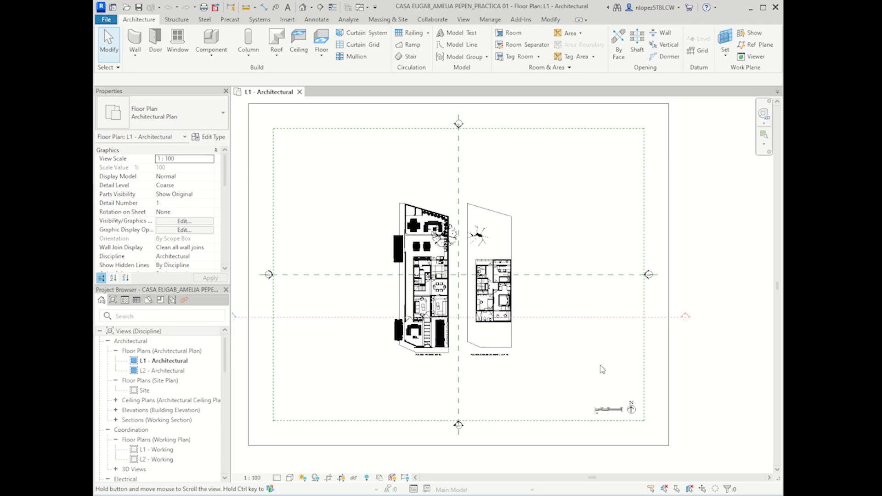
left_click(483, 322)
scroll(485, 328, "down", 1)
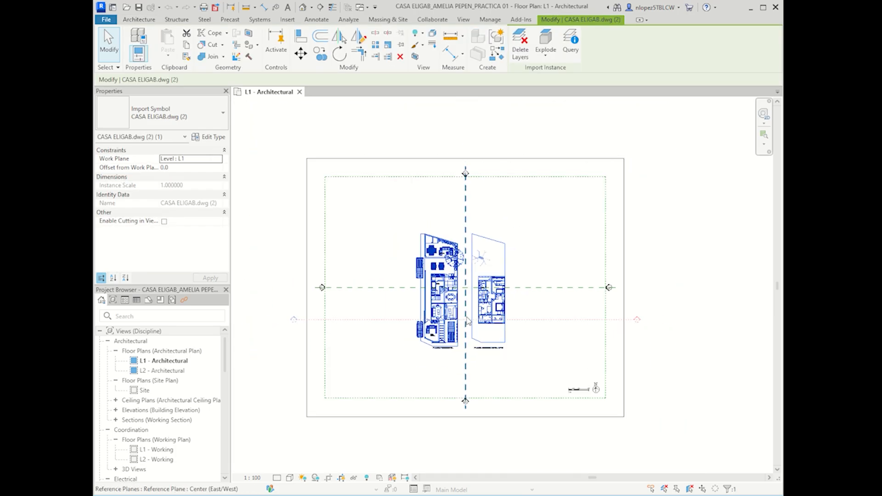
scroll(442, 324, "up", 4)
scroll(476, 312, "down", 3)
left_click(590, 359)
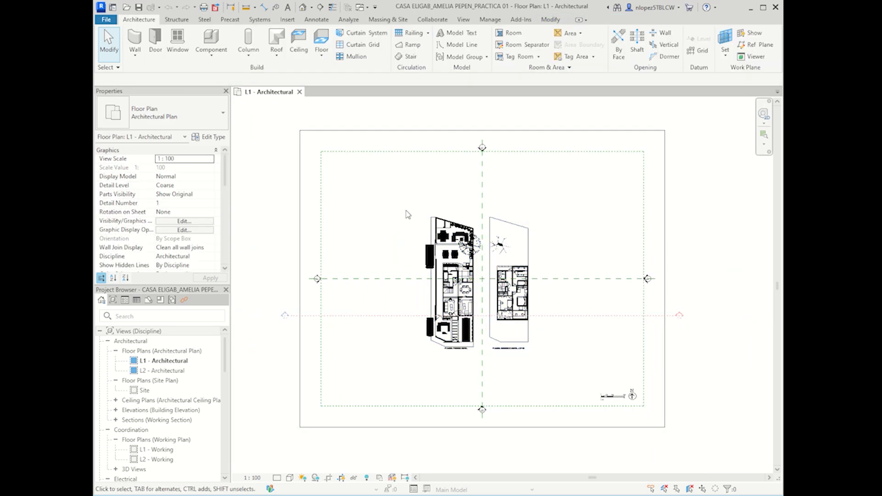
Step: Zoom in on the imported drawing's dining table, patio and outdoor lounge with tree
left_click(530, 350)
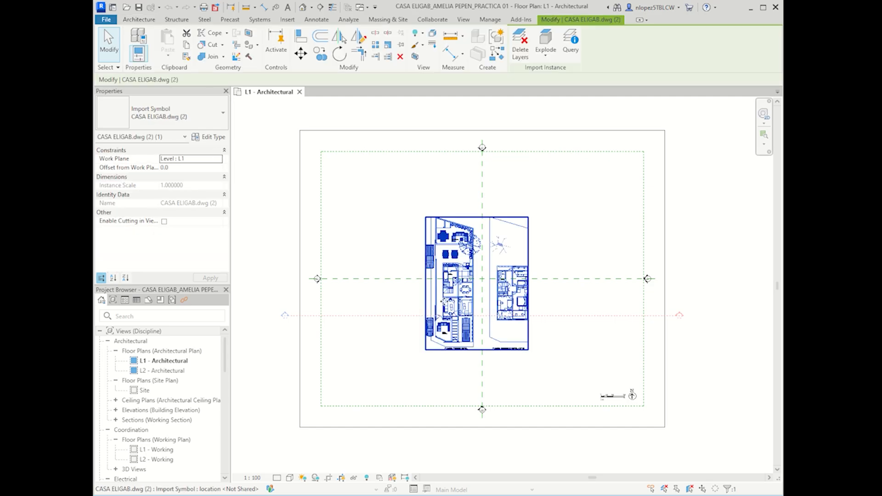
scroll(512, 309, "up", 2)
left_click(596, 222)
left_click(418, 201)
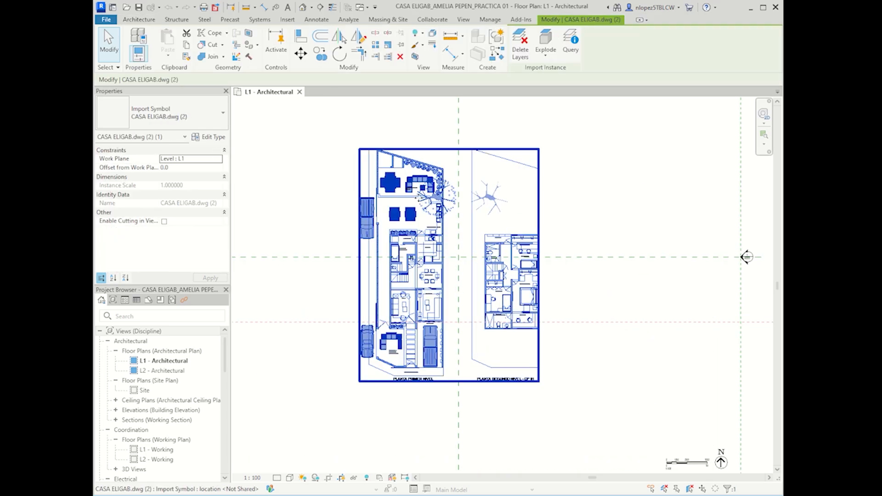
scroll(391, 193, "up", 6)
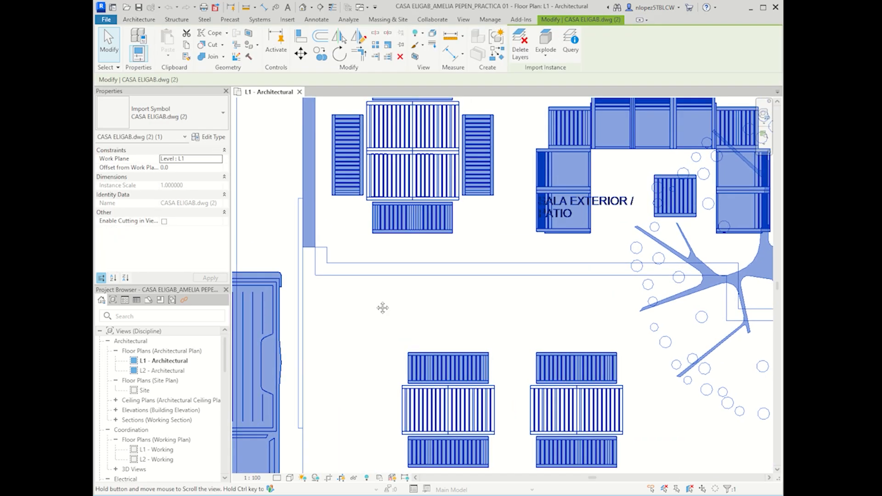
middle_click_drag(383, 308, 471, 423)
scroll(420, 185, "up", 2)
middle_click_drag(420, 185, 403, 270)
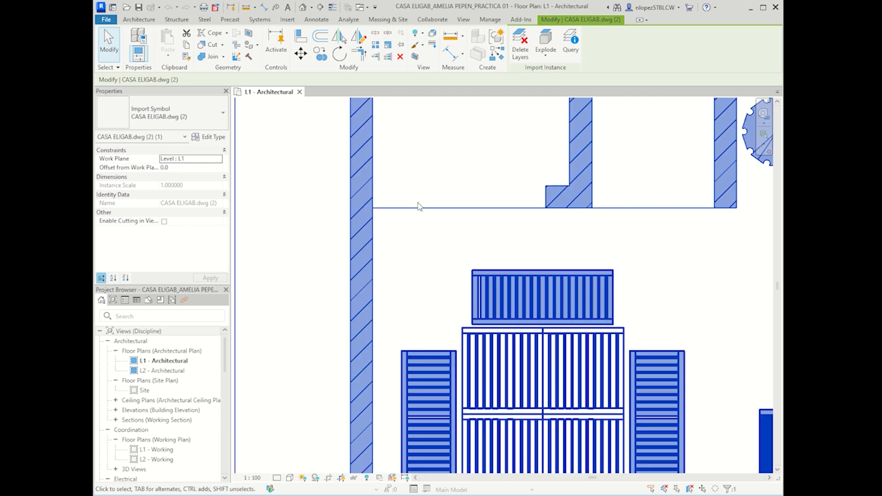
scroll(464, 174, "down", 2)
middle_click_drag(569, 309, 403, 248)
middle_click_drag(632, 394, 428, 281)
Step: Inspect the FREGADERO - BBQ area, ground-floor rooms, terrace, parking and PLANTA PRIMER NIVEL entrance, then deselect
scroll(734, 331, "down", 2)
middle_click_drag(733, 331, 476, 225)
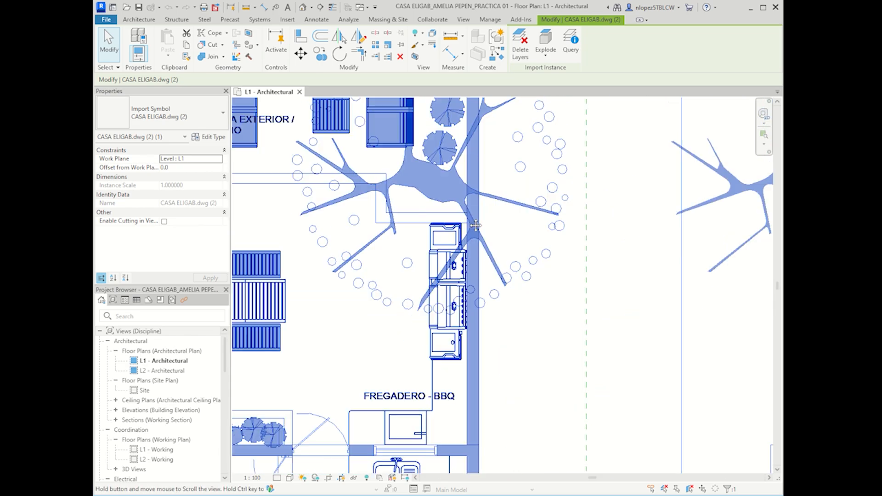
middle_click_drag(511, 347, 551, 187)
middle_click_drag(526, 372, 593, 253)
scroll(516, 301, "down", 2)
middle_click_drag(487, 359, 451, 226)
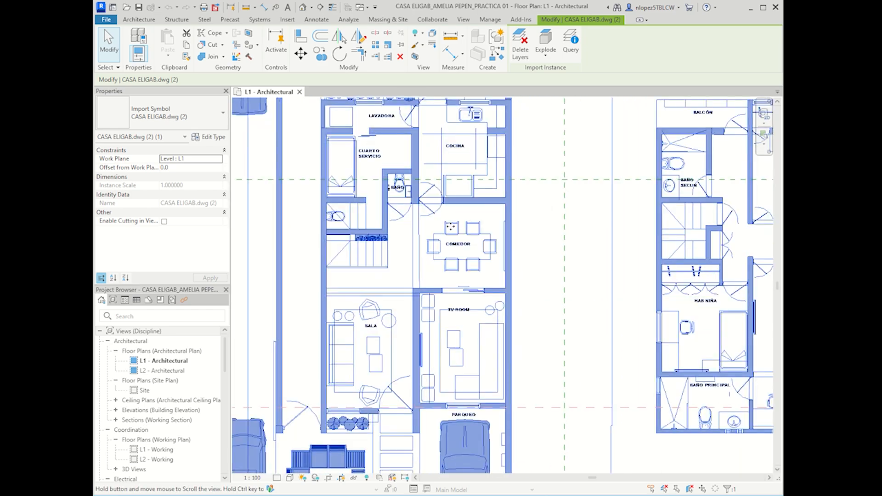
middle_click_drag(377, 325, 477, 215)
middle_click_drag(434, 405, 390, 262)
scroll(374, 274, "down", 1)
scroll(353, 299, "up", 1)
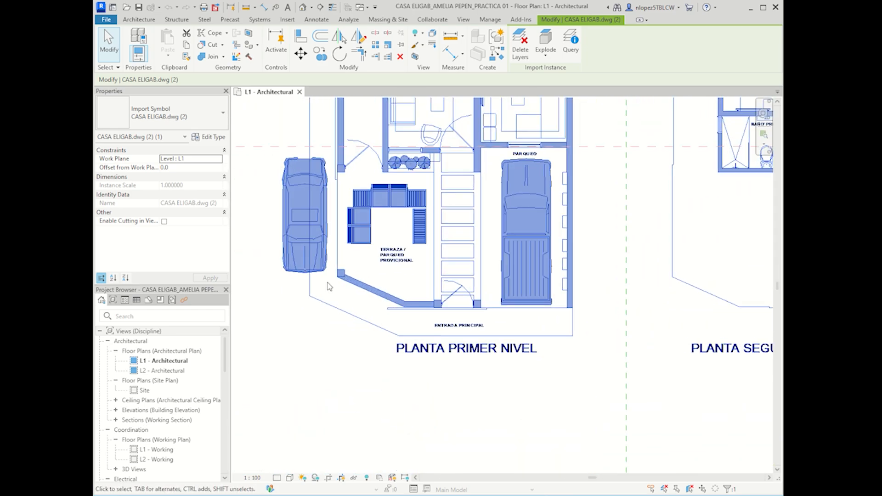
middle_click_drag(361, 187, 359, 247)
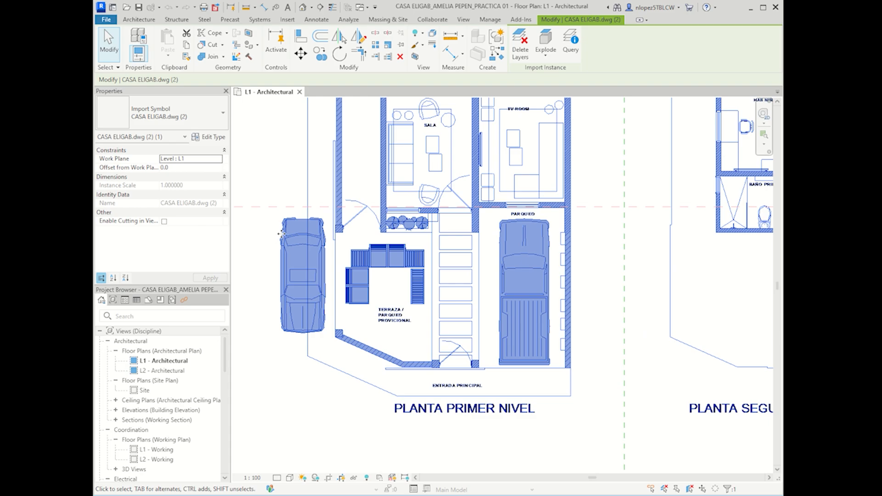
left_click(249, 189)
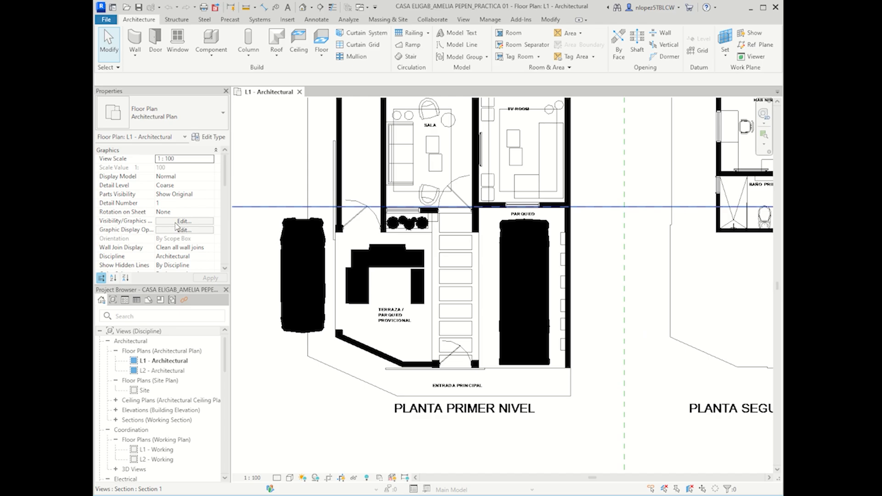
Step: Set CASA ELIGAB.dwg (2) to Halftone under Imported Categories in Visibility/Graphic Overrides and apply
left_click(179, 222)
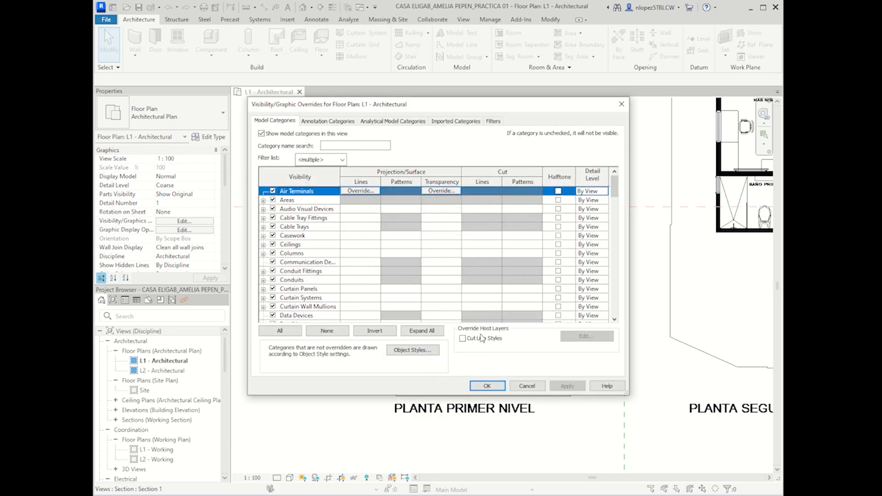
mouse_move(417, 107)
left_mouse_down()
mouse_move(402, 116)
mouse_move(408, 108)
left_mouse_up()
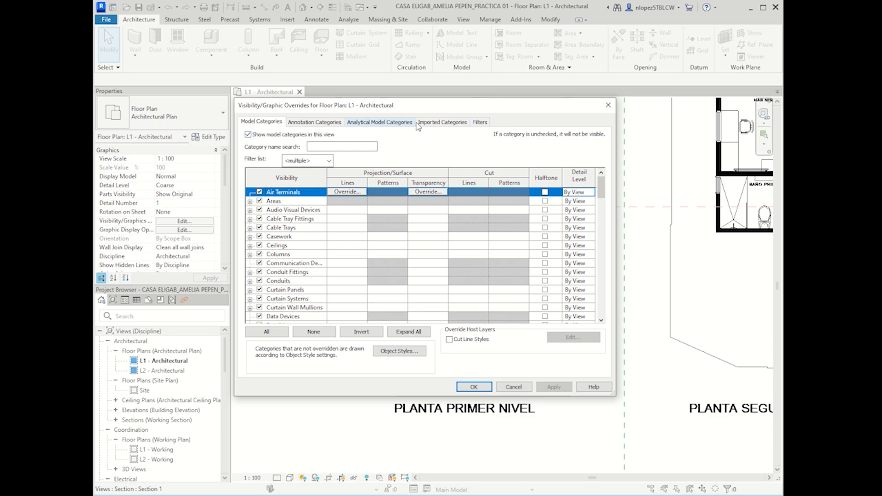
left_click(442, 123)
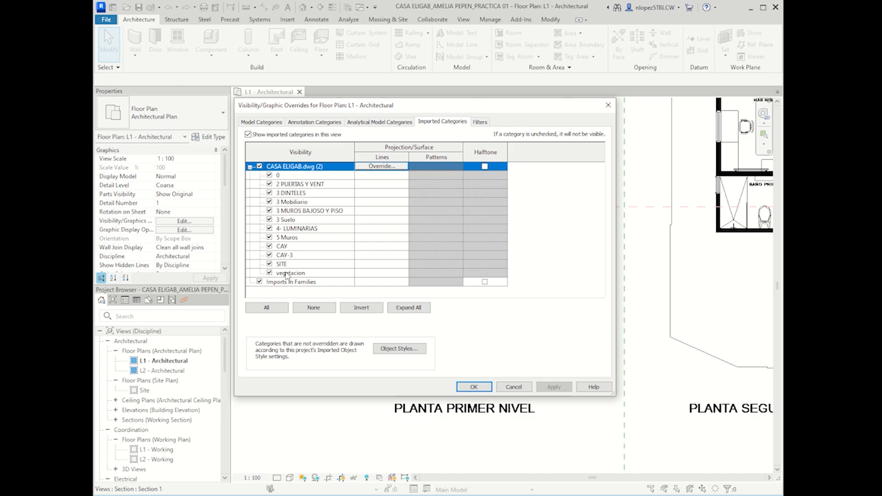
left_click_drag(347, 109, 210, 14)
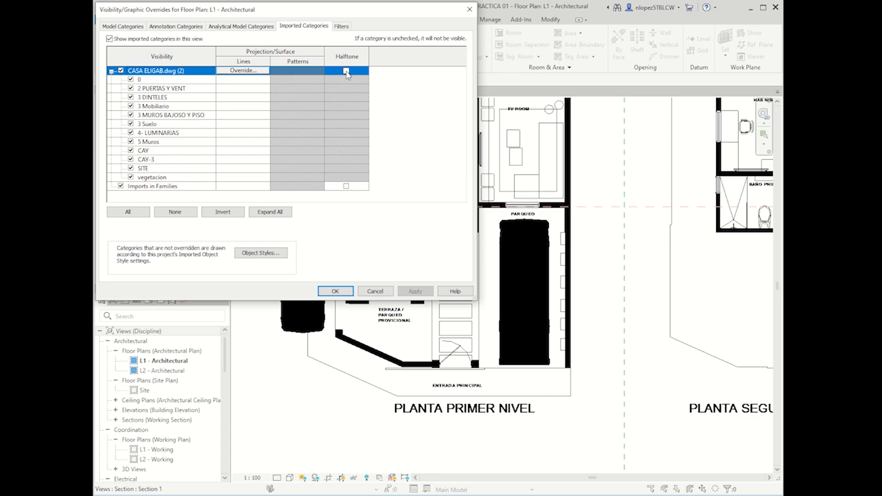
left_click(346, 71)
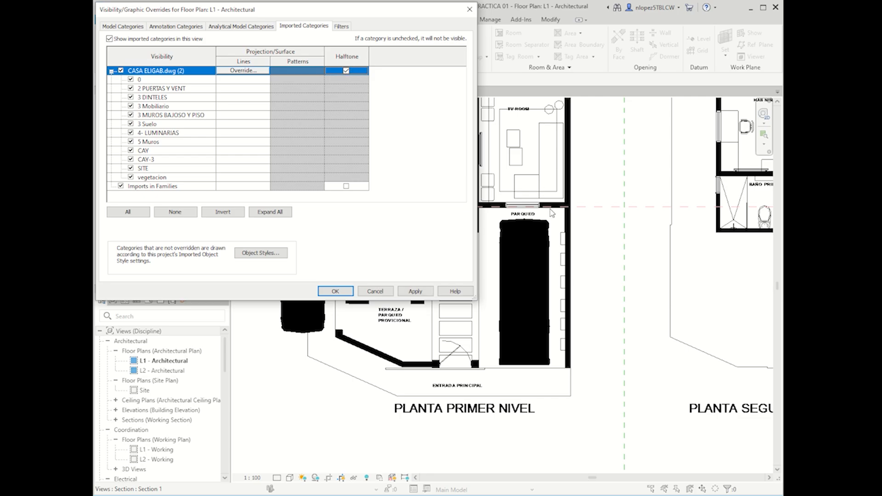
left_click(416, 293)
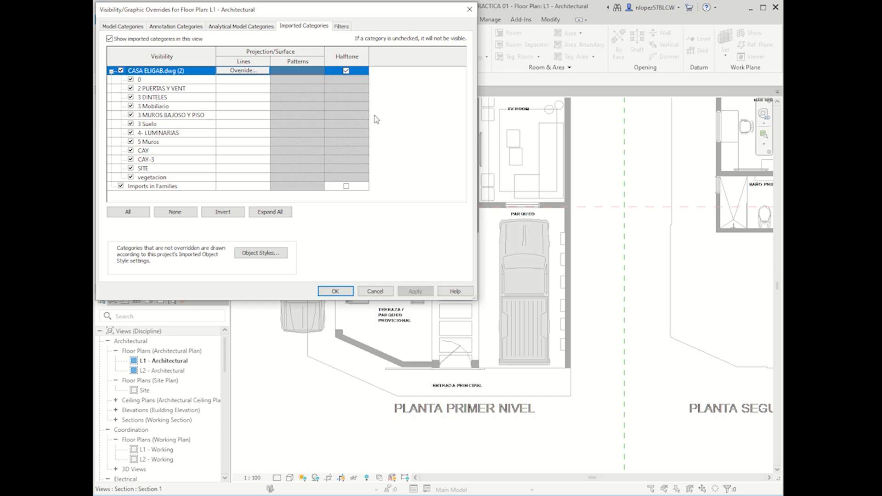
Step: Turn off Halftone for CASA ELIGAB.dwg so the drawing displays in solid black
left_click_drag(261, 13, 361, 85)
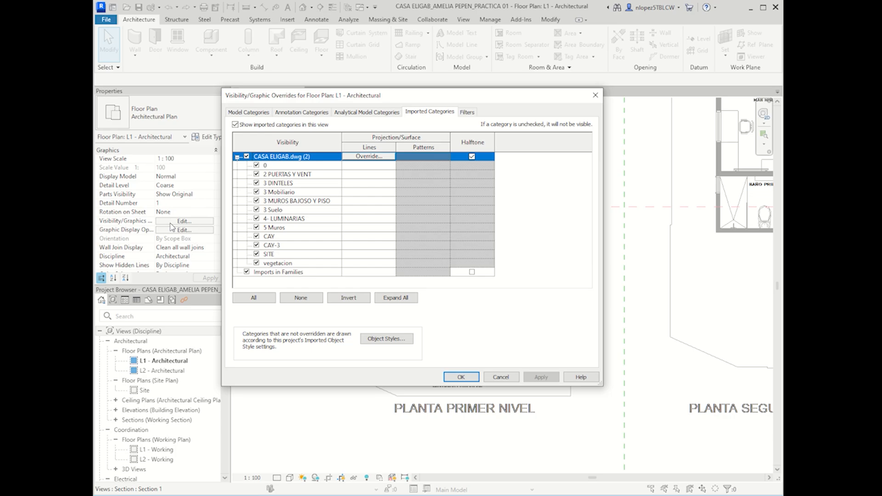
left_click_drag(282, 96, 201, 83)
left_click(170, 101)
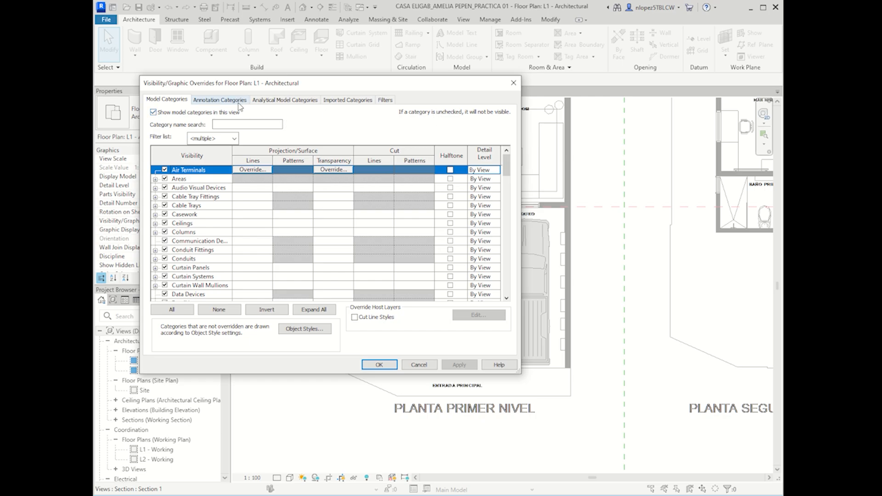
left_click(359, 105)
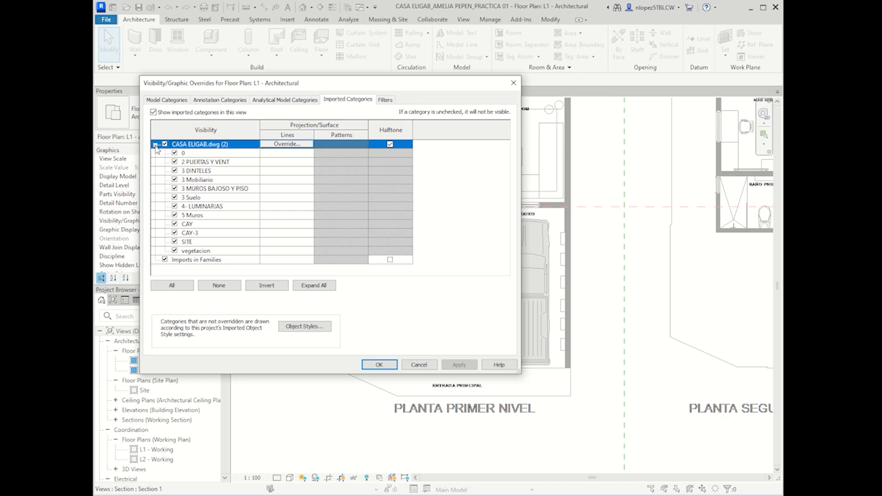
left_click(155, 145)
left_click(156, 145)
left_click(390, 144)
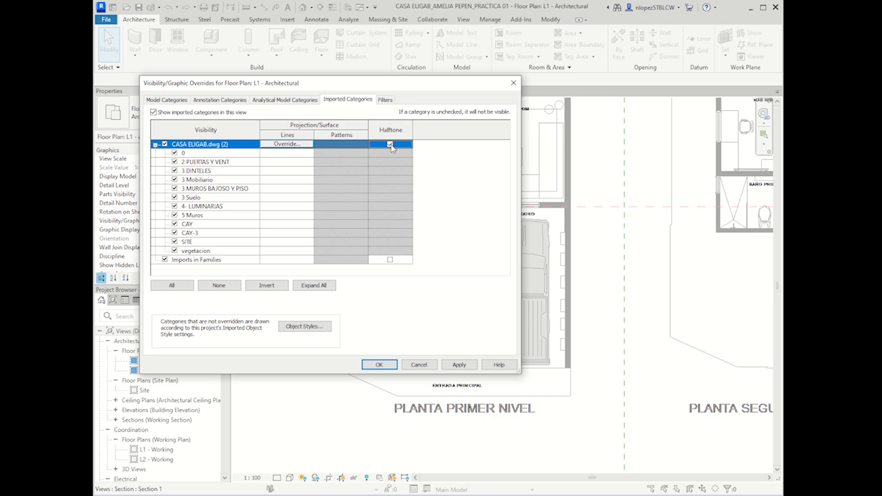
left_click(471, 367)
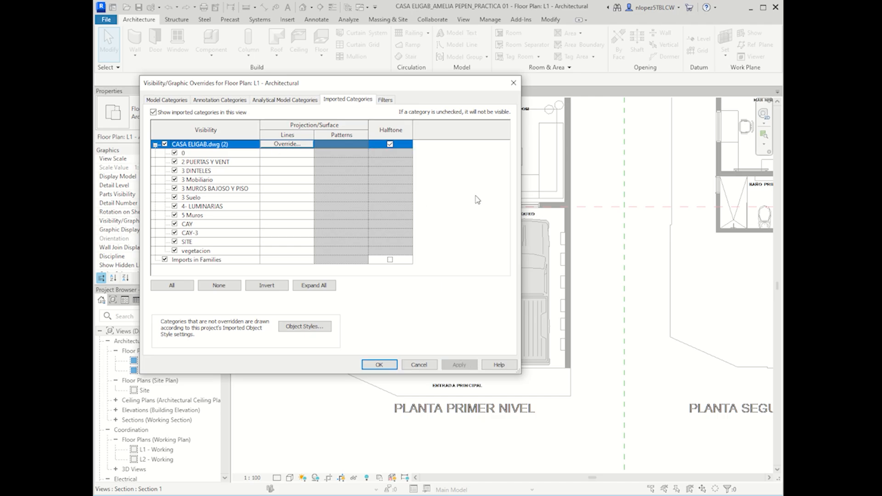
left_click(390, 144)
left_click(459, 365)
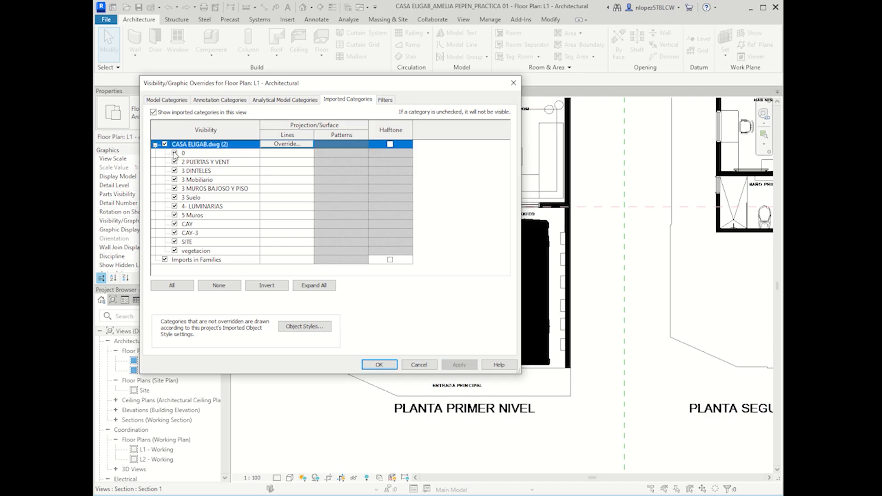
Step: Hide the 0, SITE and vegetacion layers of CASA ELIGAB.dwg and apply
left_click(205, 156)
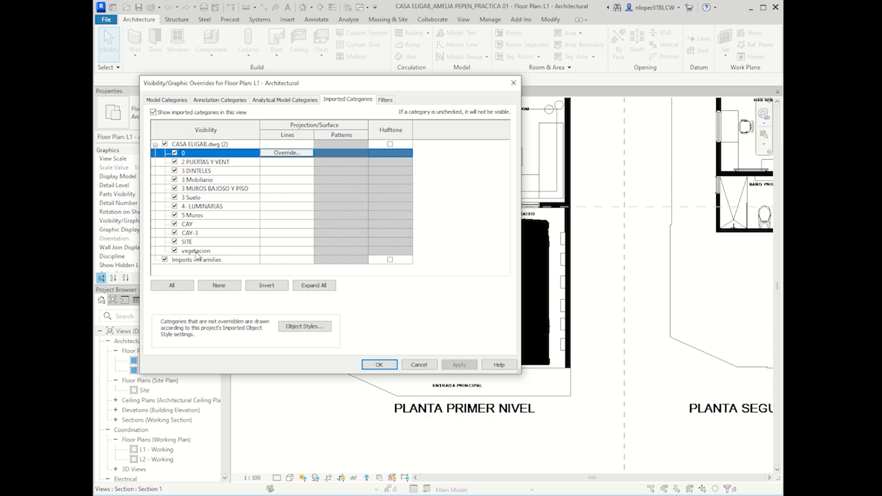
left_click(213, 256, "ctrl")
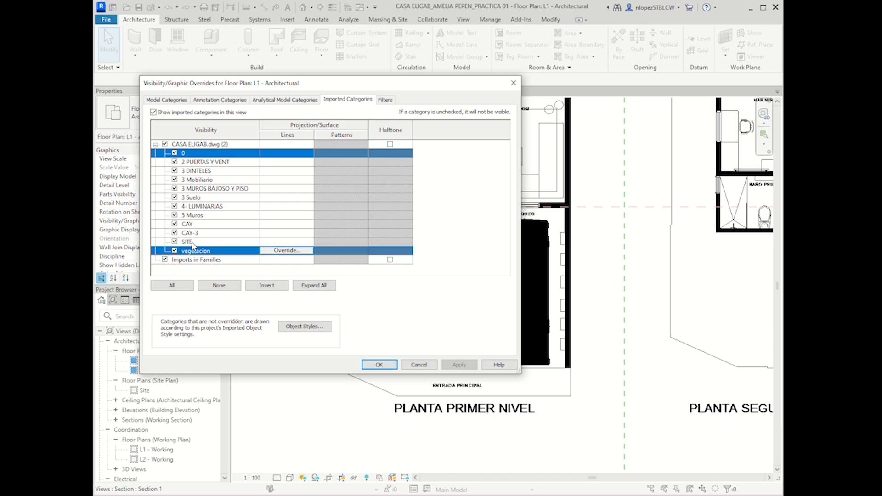
left_click(192, 243, "ctrl")
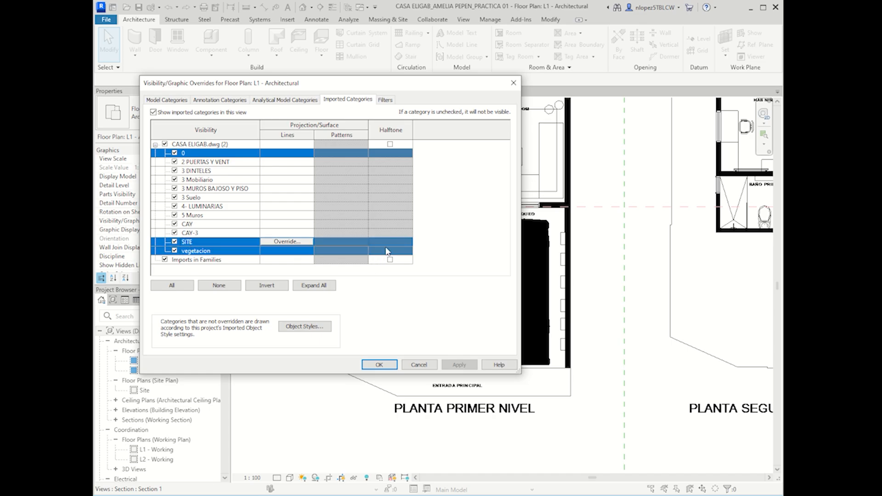
left_click(281, 242)
left_click(392, 266)
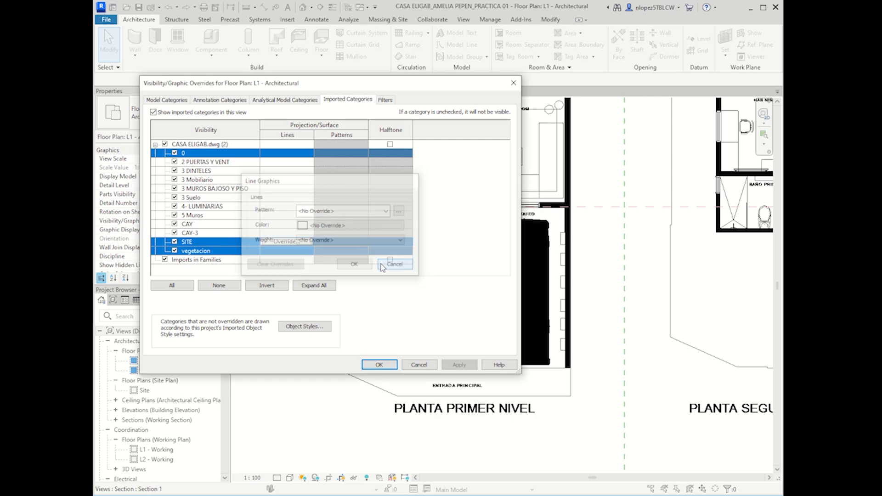
left_click(175, 242)
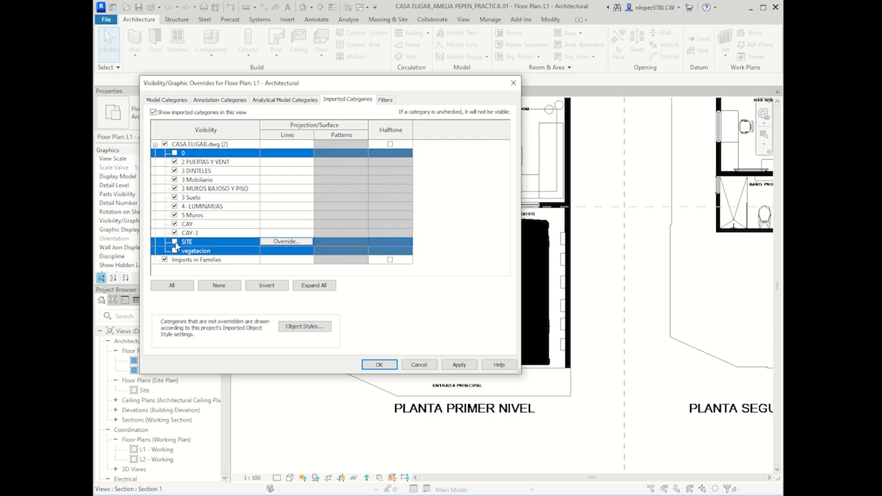
left_click(459, 365)
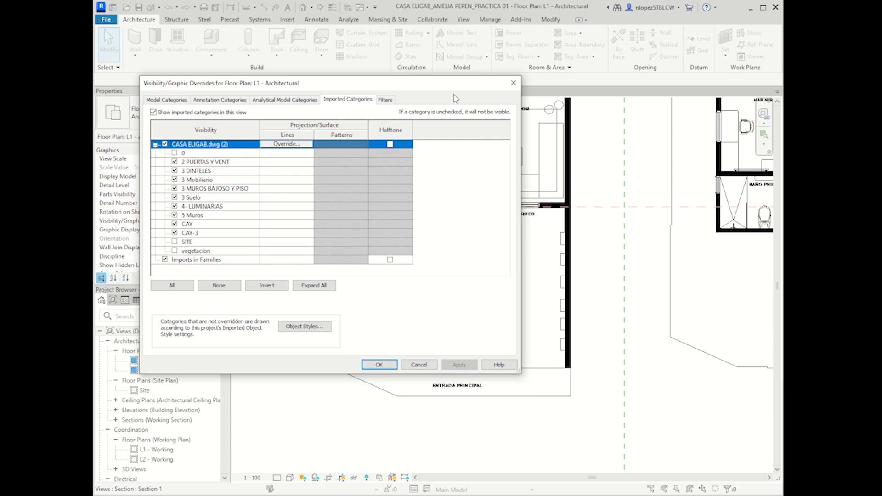
left_click_drag(450, 87, 213, 129)
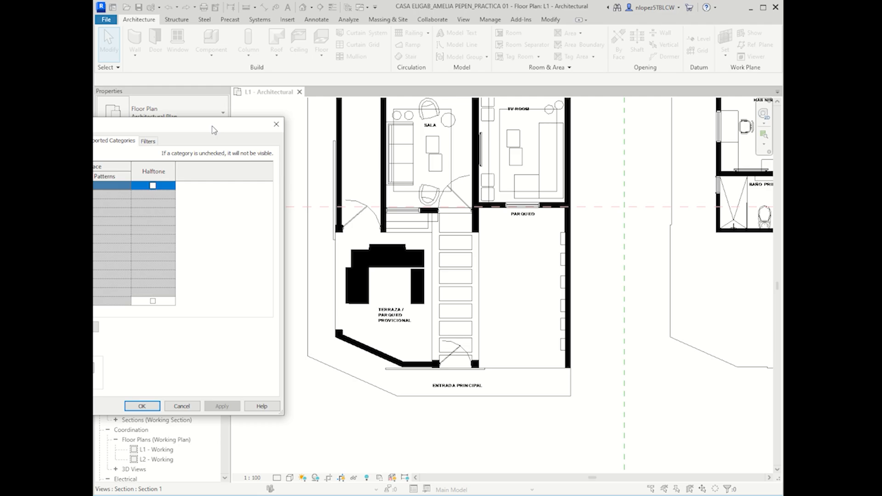
left_click_drag(214, 130, 449, 96)
left_click(202, 162)
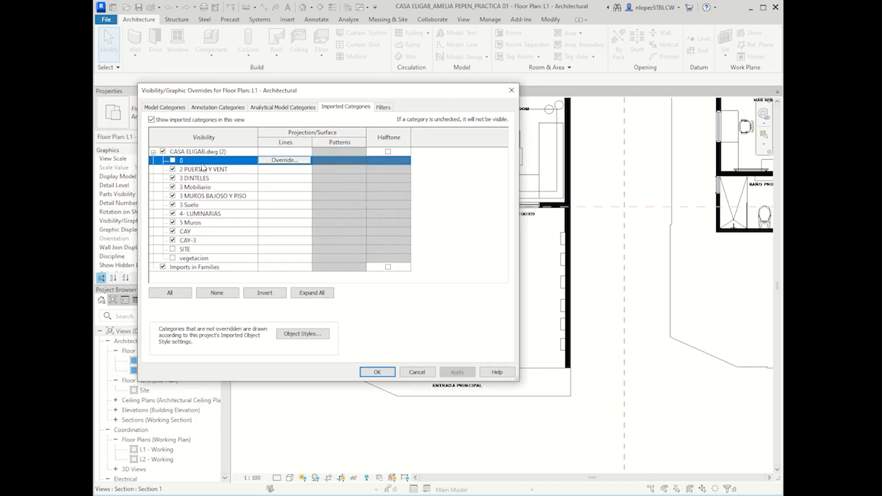
left_click(188, 251, "ctrl")
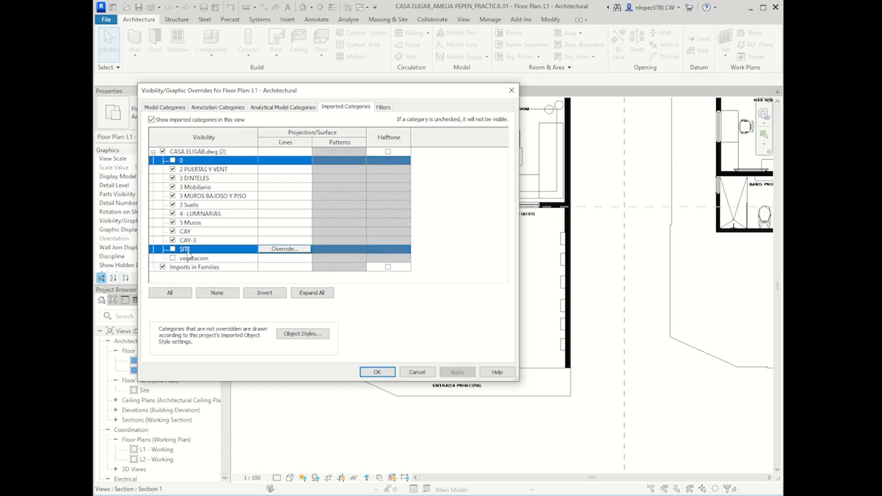
left_click(193, 259, "ctrl")
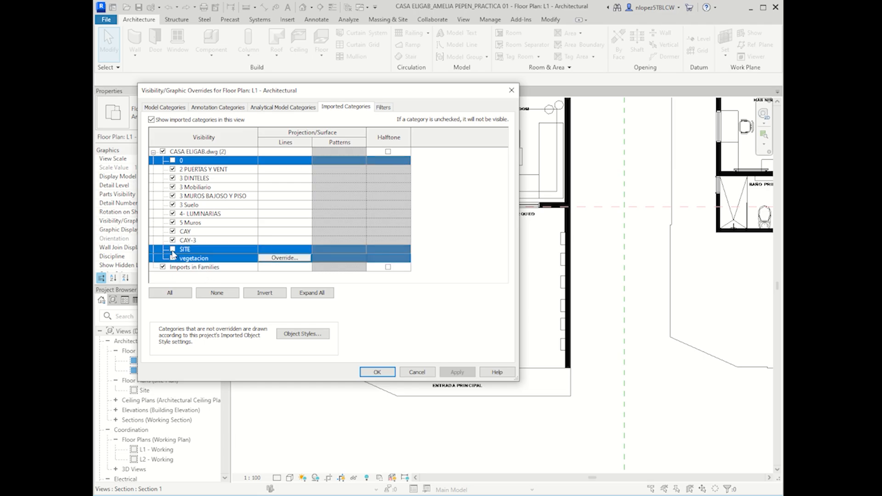
left_click(173, 250)
left_click(467, 376)
left_click_drag(437, 96, 281, 100)
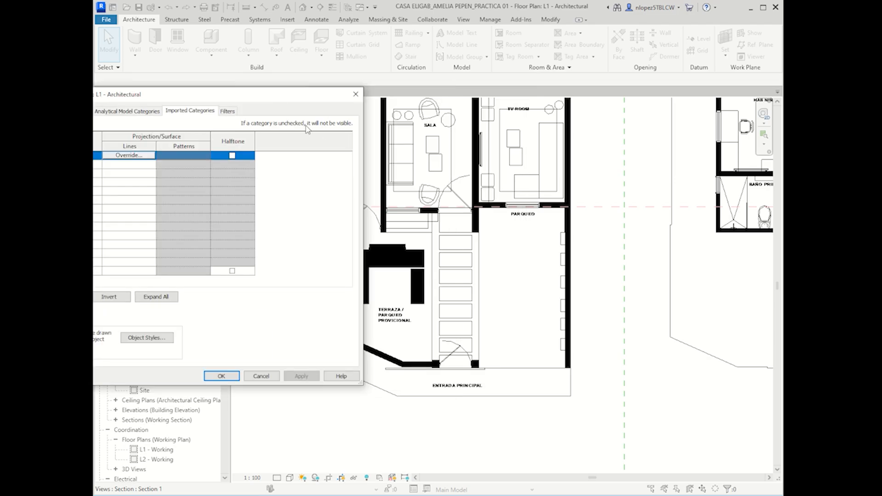
left_click_drag(296, 101, 236, 132)
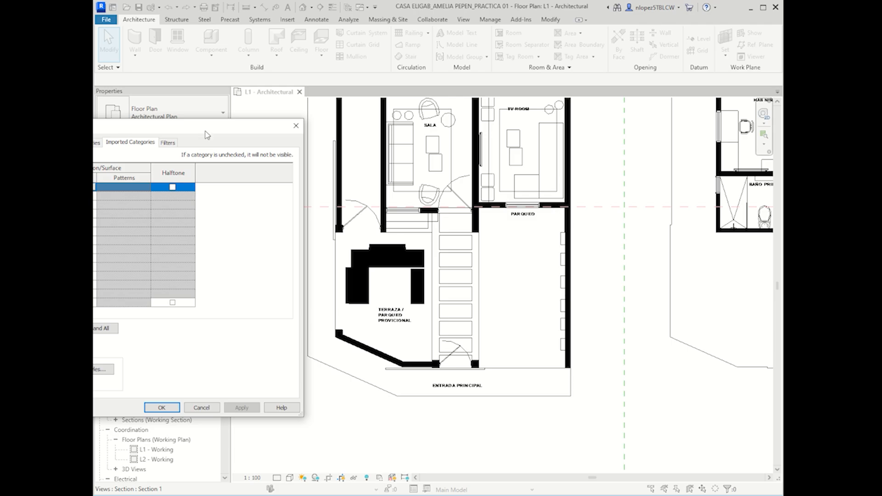
left_click_drag(209, 127, 464, 97)
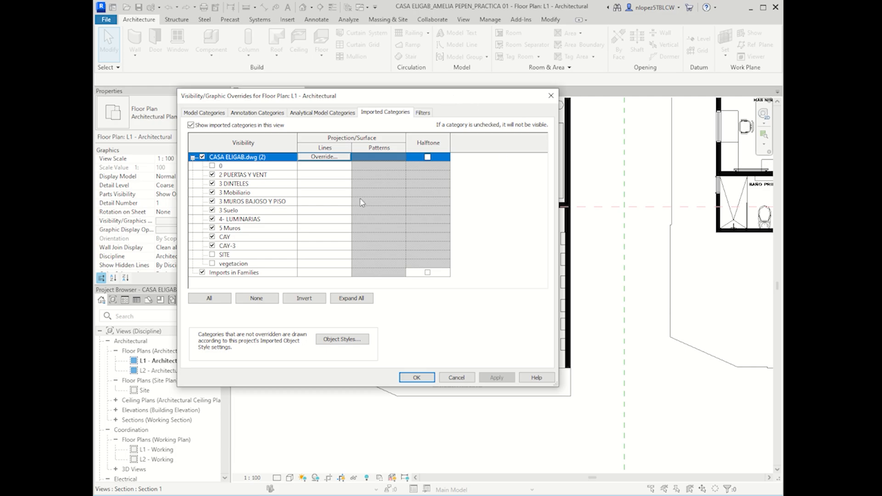
left_click(228, 169)
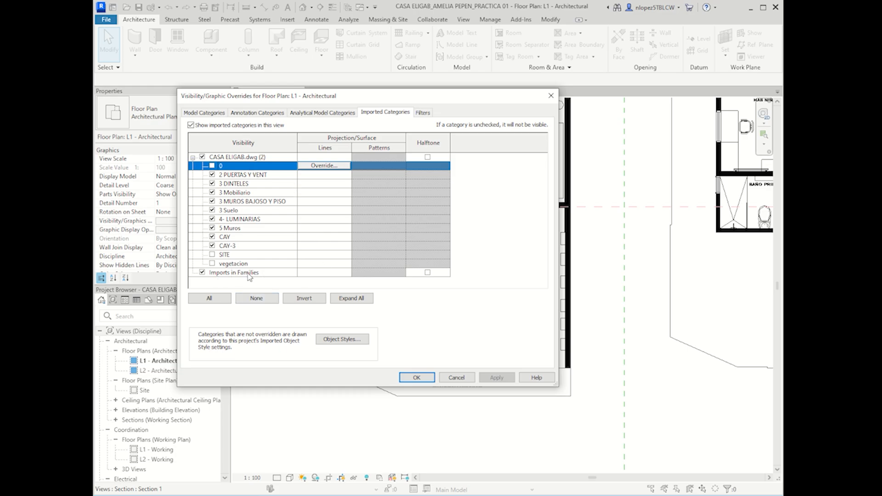
left_click(232, 258)
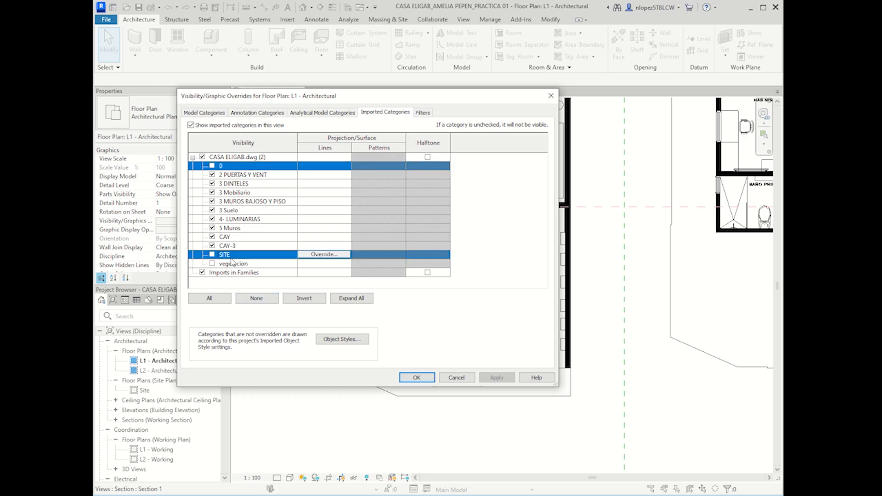
left_click(243, 264, "ctrl")
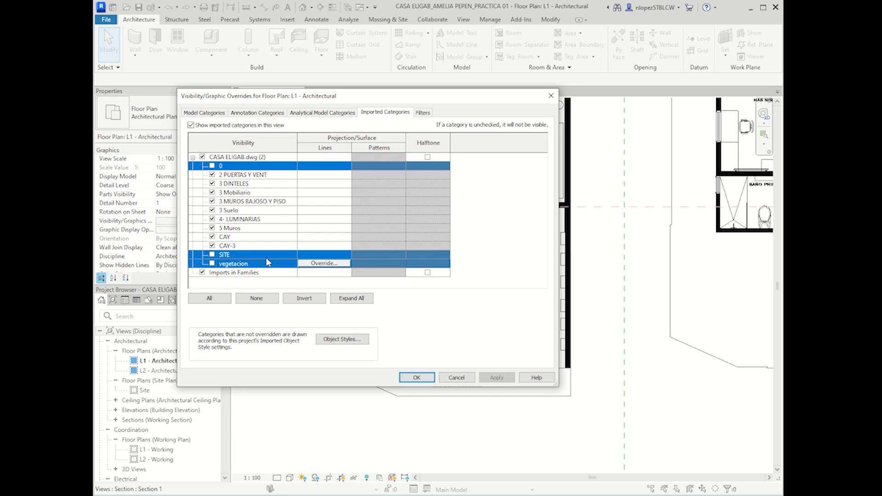
left_click(193, 158)
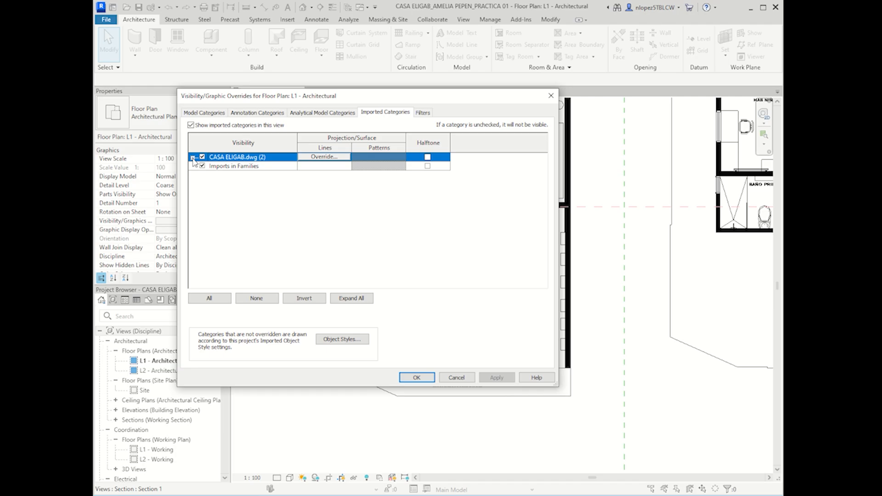
left_click(193, 158)
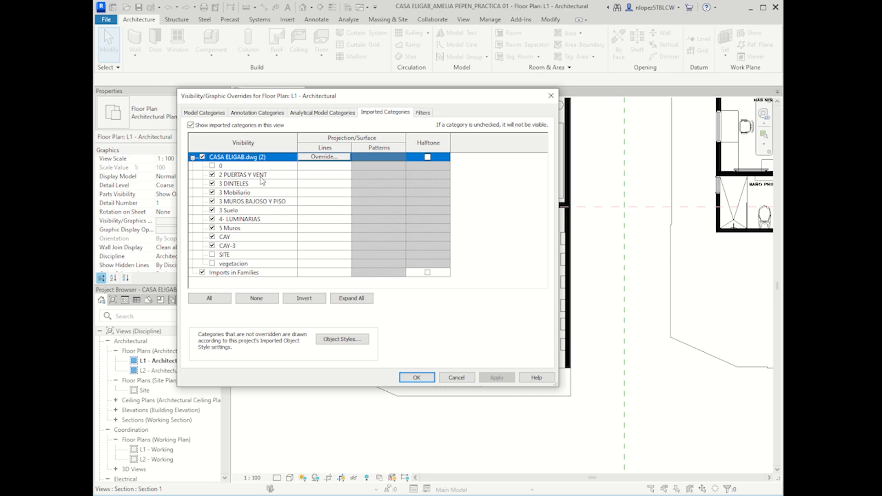
left_click(237, 169)
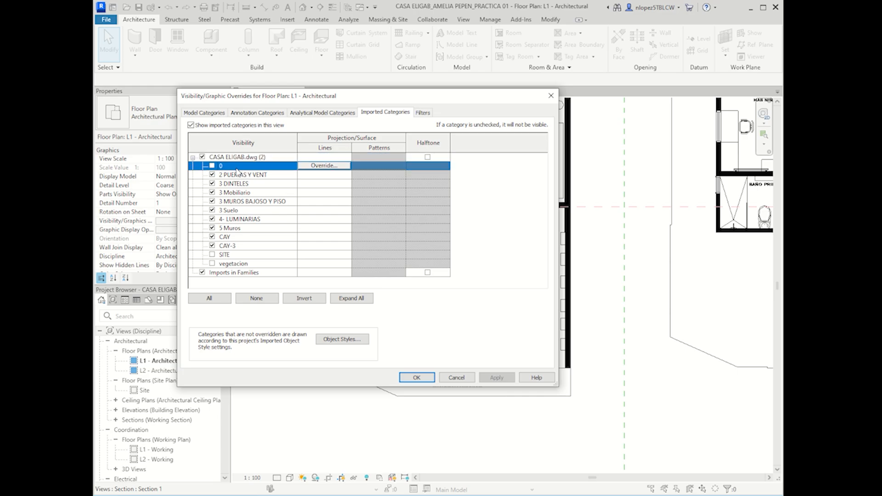
left_click(239, 255, "ctrl")
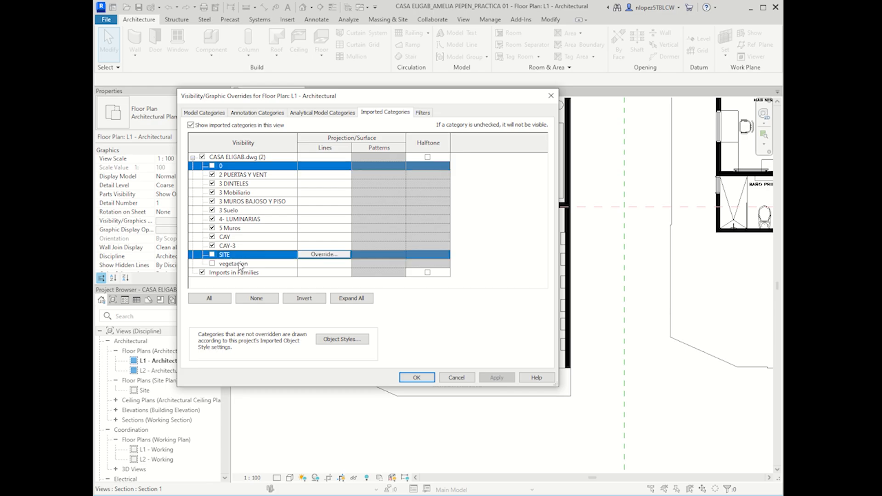
left_click(239, 265, "ctrl")
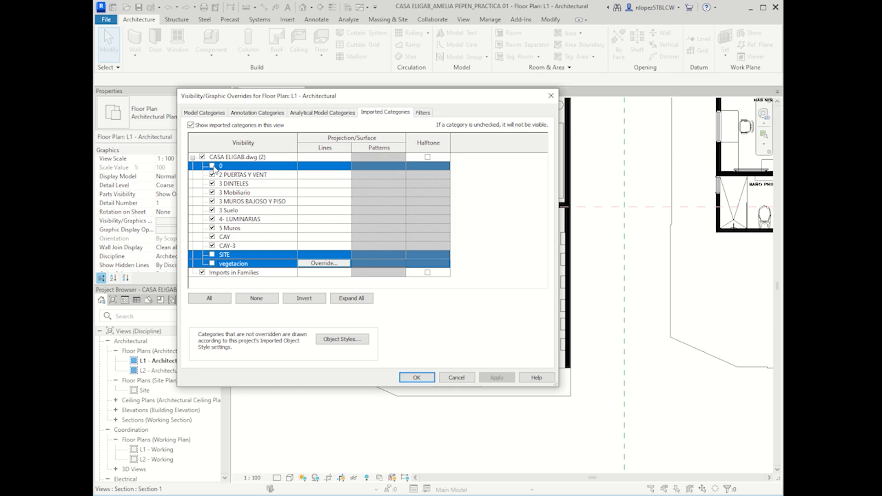
left_click(214, 166)
left_click(501, 381)
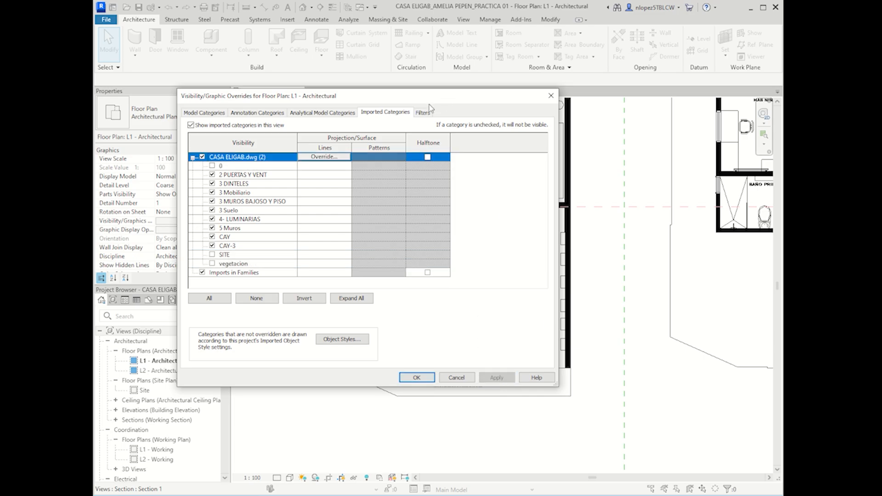
left_click_drag(374, 101, 316, 55)
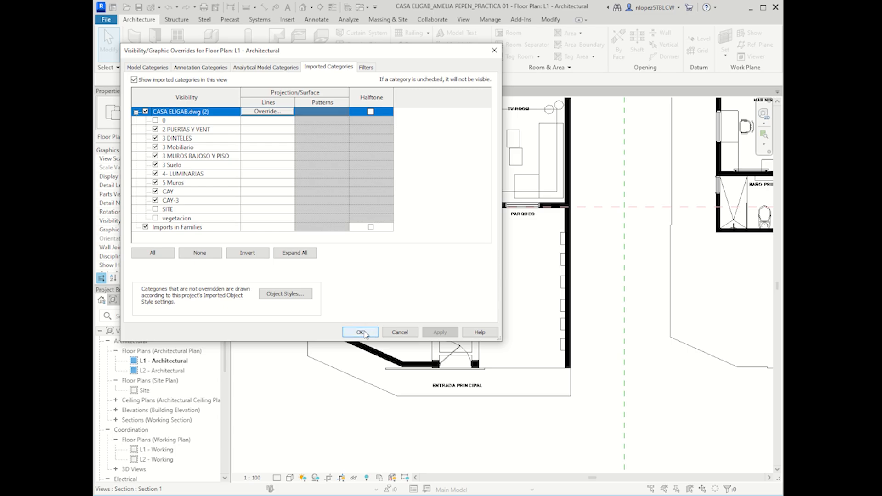
left_click(368, 333)
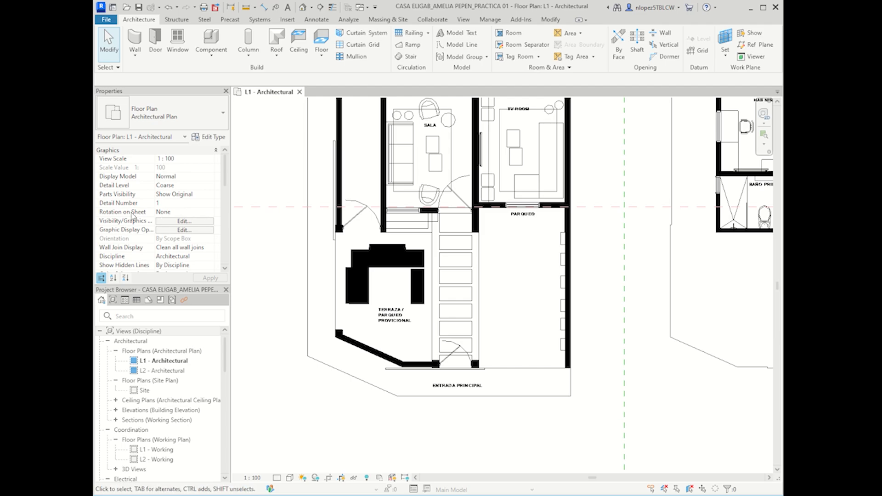
left_click(183, 221)
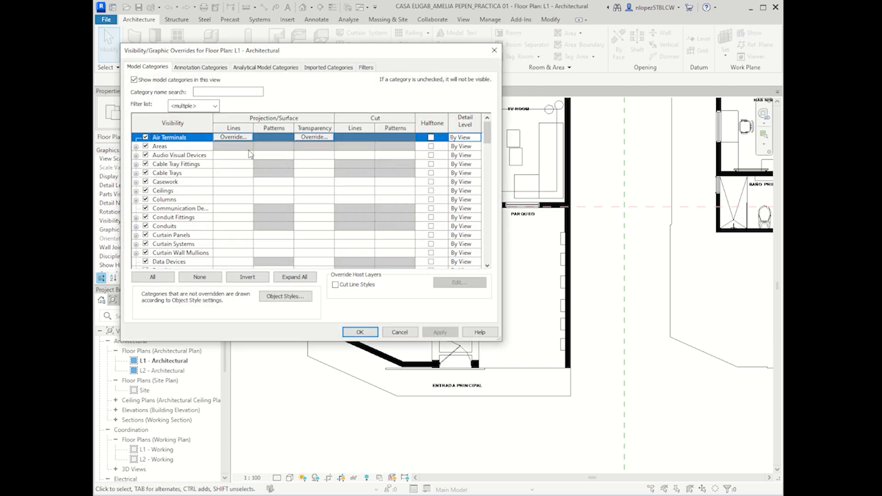
left_click(323, 69)
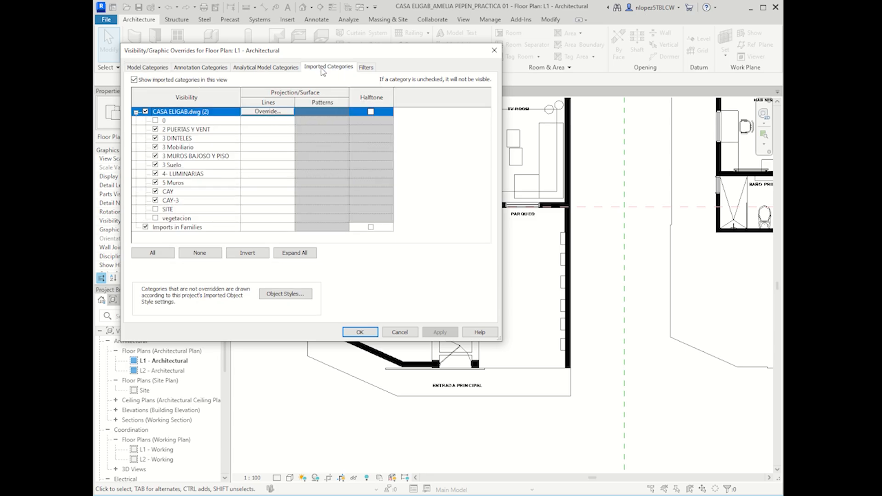
left_click(155, 129)
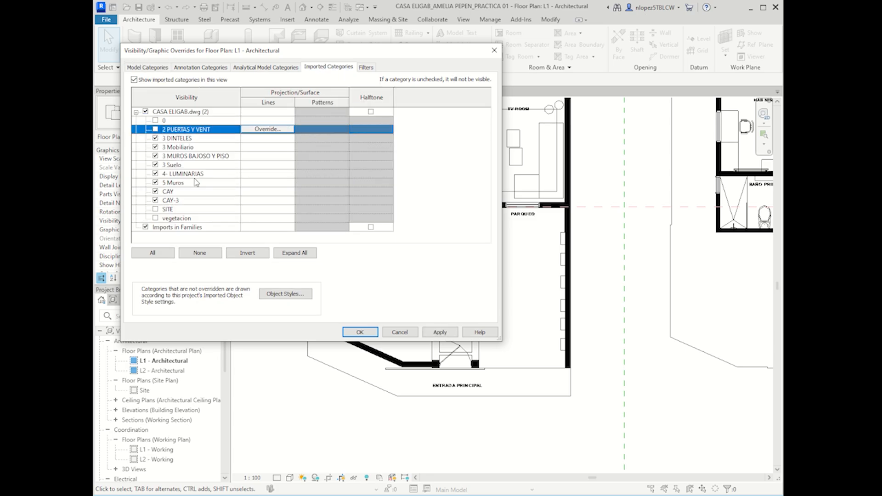
left_click(171, 201, "shift")
left_click(156, 201)
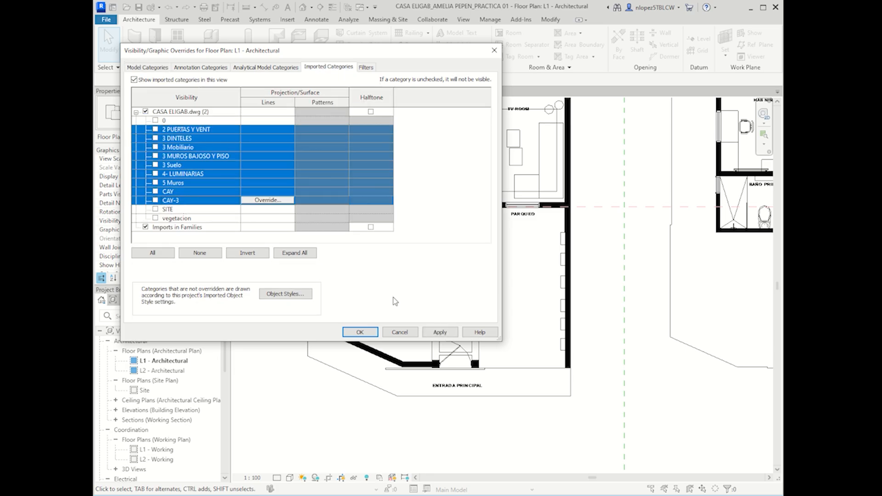
left_click(441, 332)
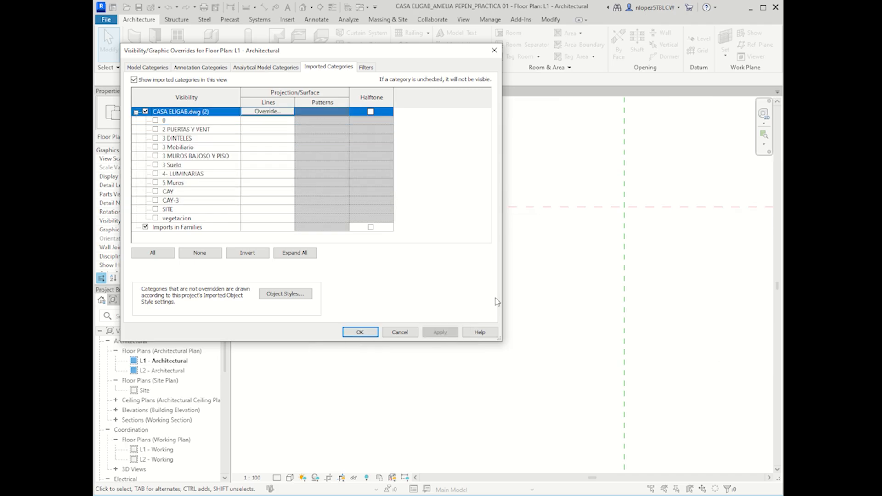
left_click(407, 333)
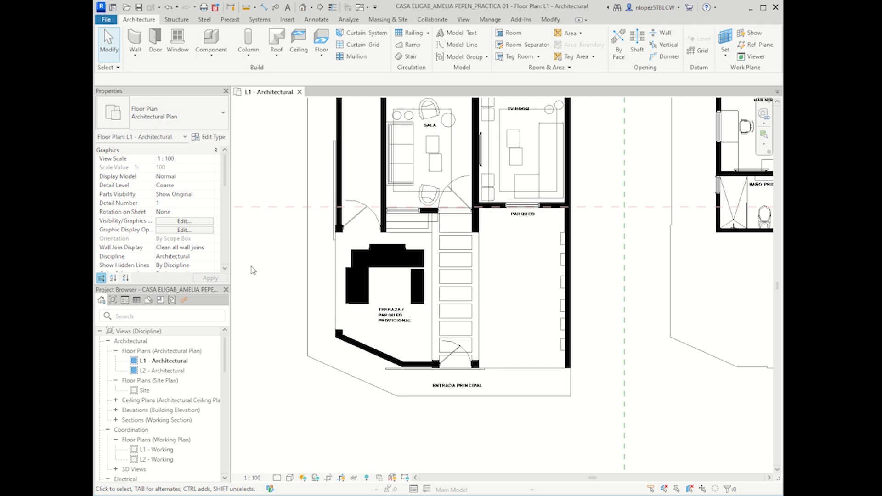
left_click(192, 223)
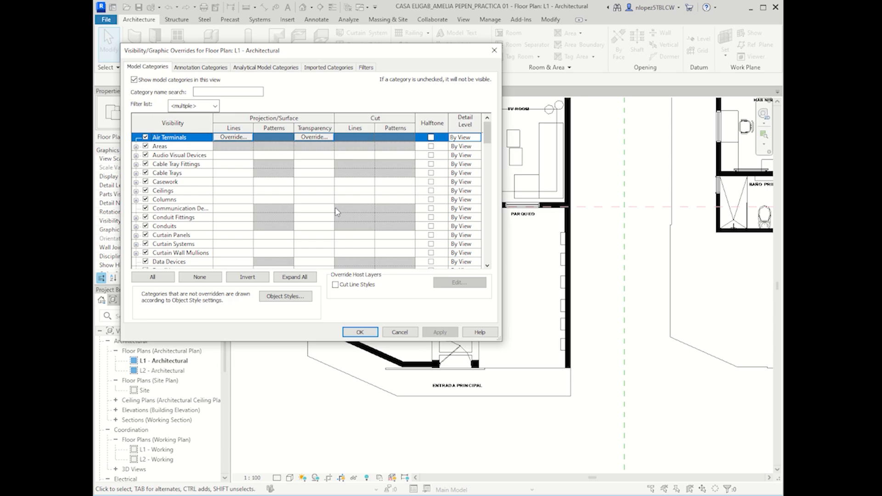
left_click(322, 67)
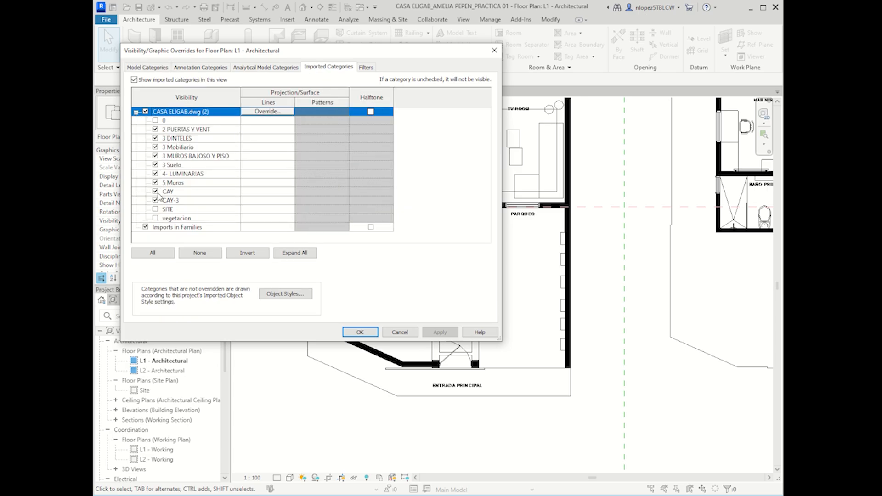
left_click(156, 191)
left_click(156, 200)
left_click(156, 191)
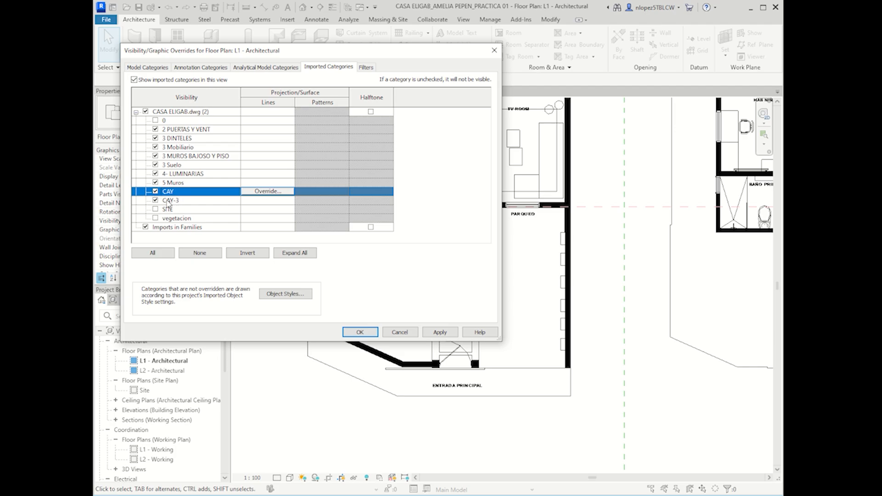
Step: Override the CAY and CAY-3 layer lines to red and apply to the plan
left_click(172, 203, "shift")
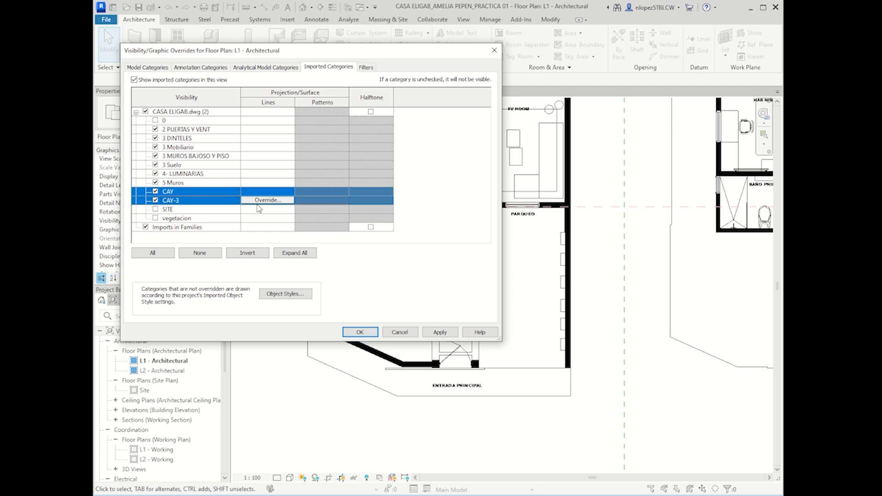
left_click(267, 200)
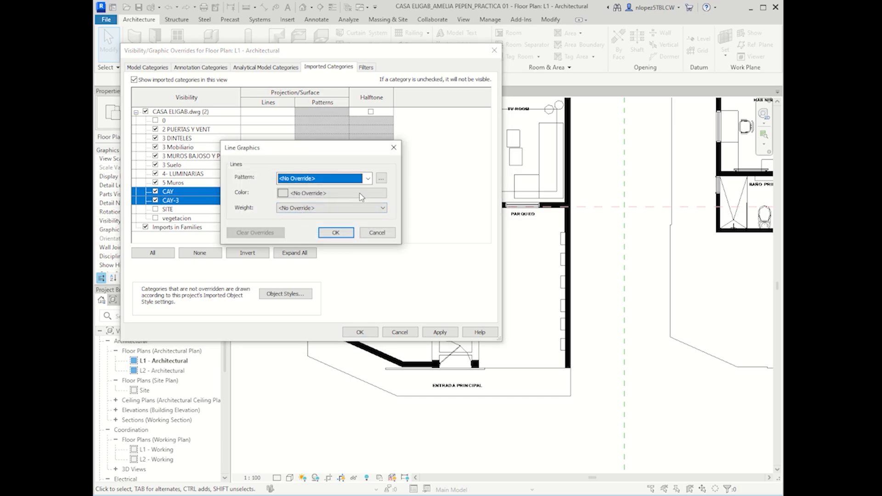
left_click(363, 197)
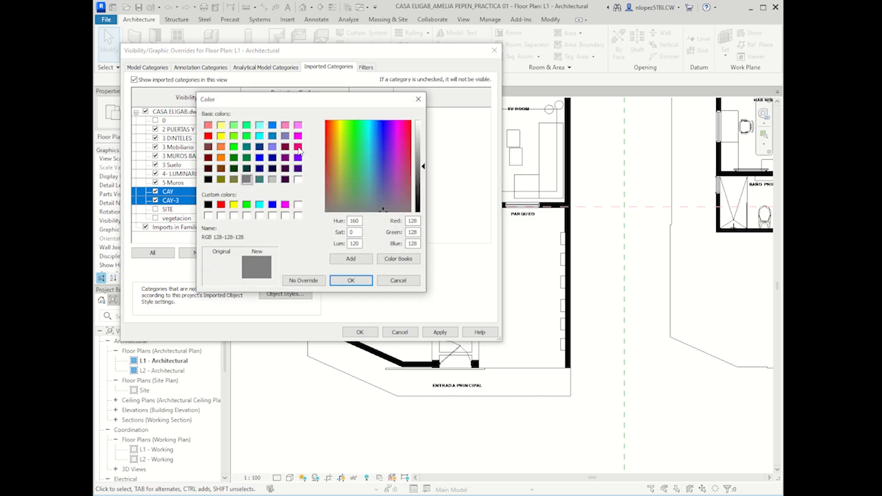
left_click(208, 136)
left_click(354, 281)
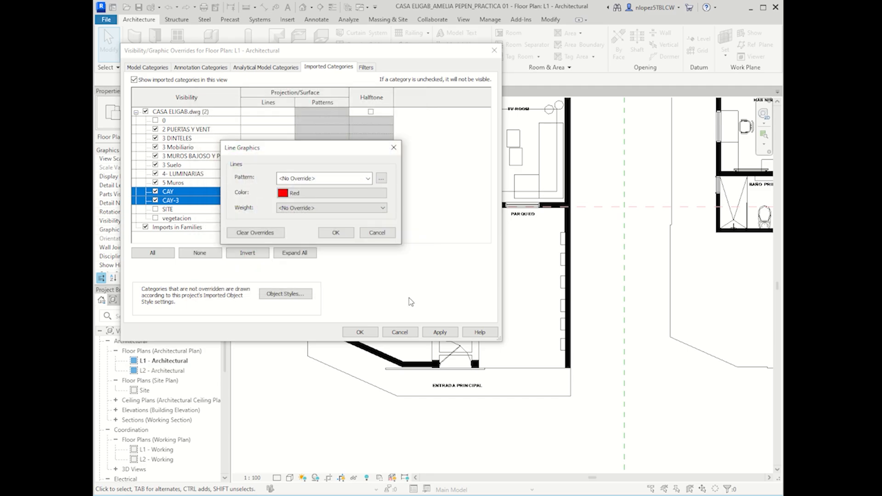
left_click(348, 237)
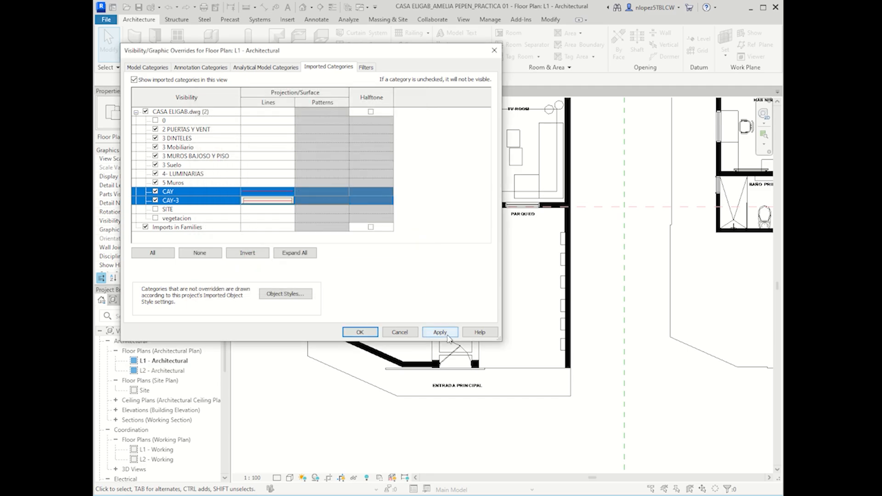
left_click(440, 332)
left_click_drag(429, 60, 412, 234)
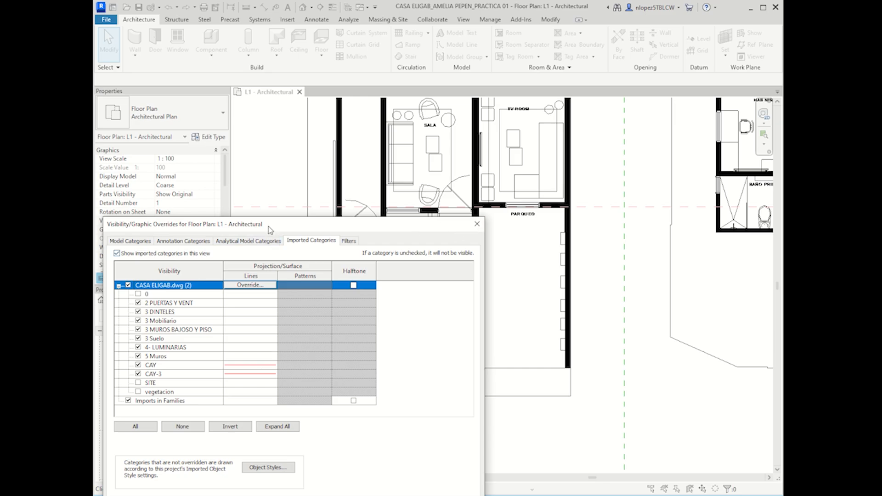
left_click_drag(269, 226, 292, 140)
Step: Give the 5 Muros wall layer red lines and apply
left_click(177, 271)
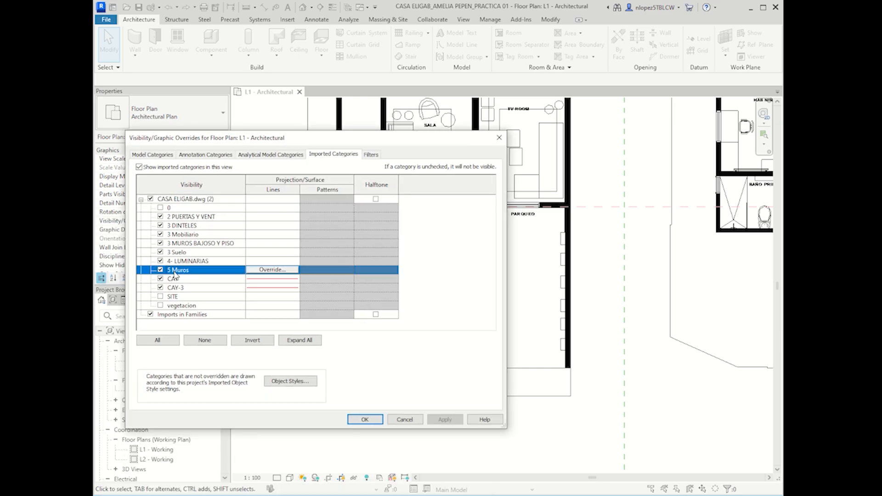
left_click(272, 269)
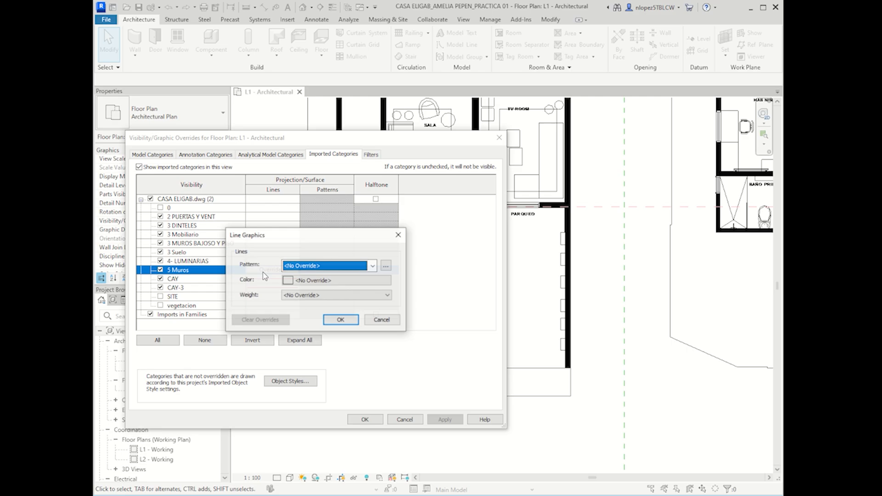
left_click(316, 284)
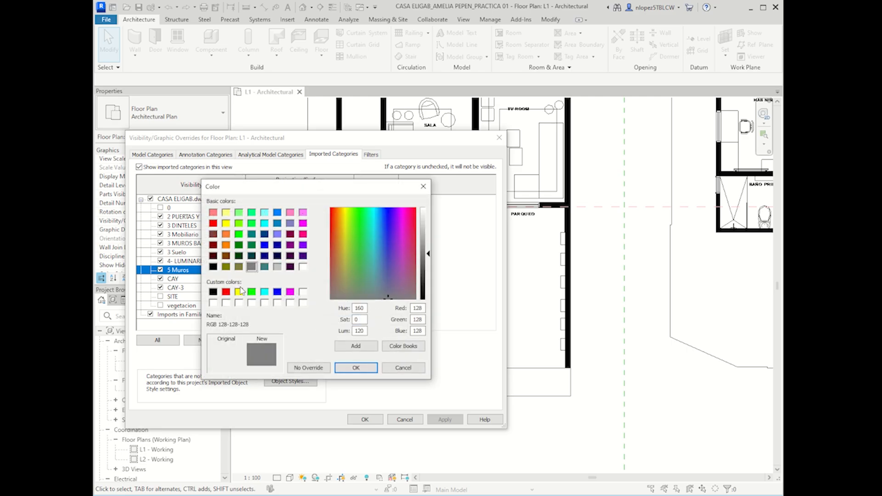
left_click(226, 292)
left_click(356, 368)
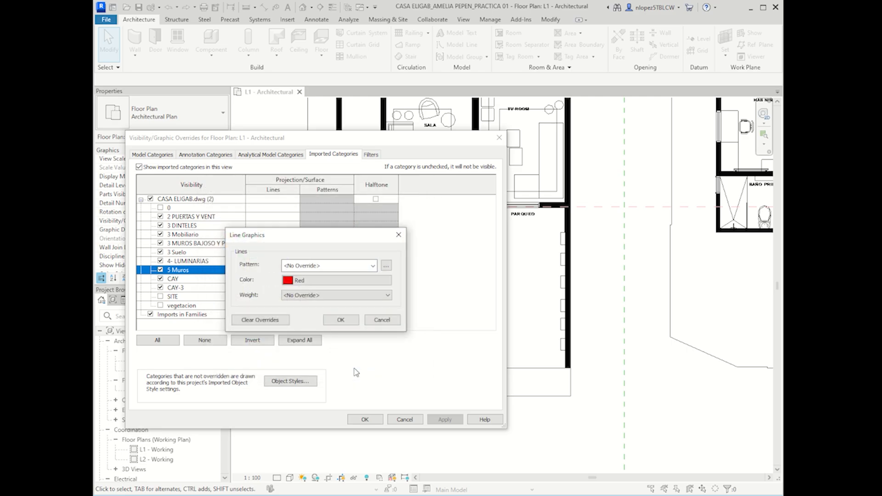
left_click(340, 319)
left_click(446, 420)
left_click_drag(458, 138, 340, 115)
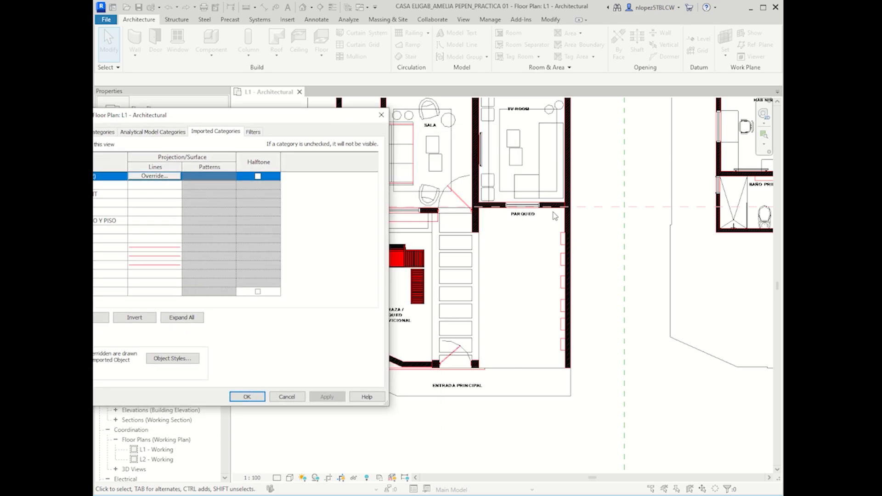
left_click_drag(293, 118, 396, 103)
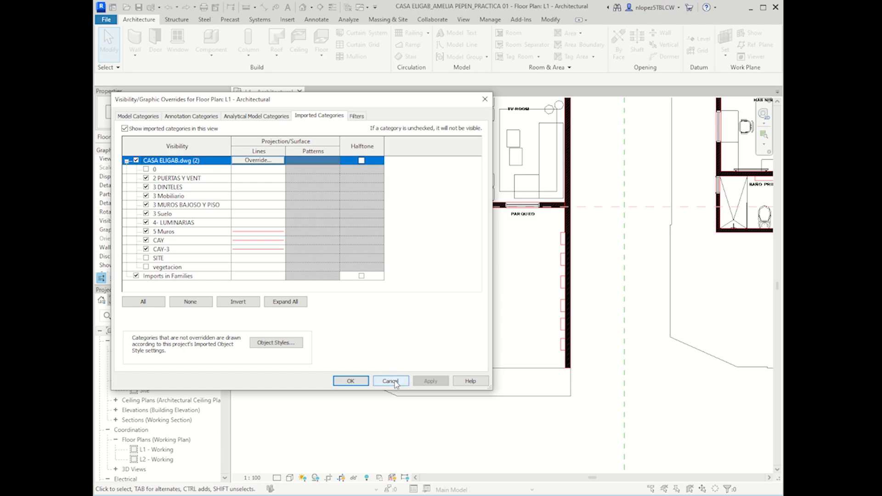
Step: Close and reopen Visibility/Graphic Overrides on the imported drawing's layer list
left_click(390, 382)
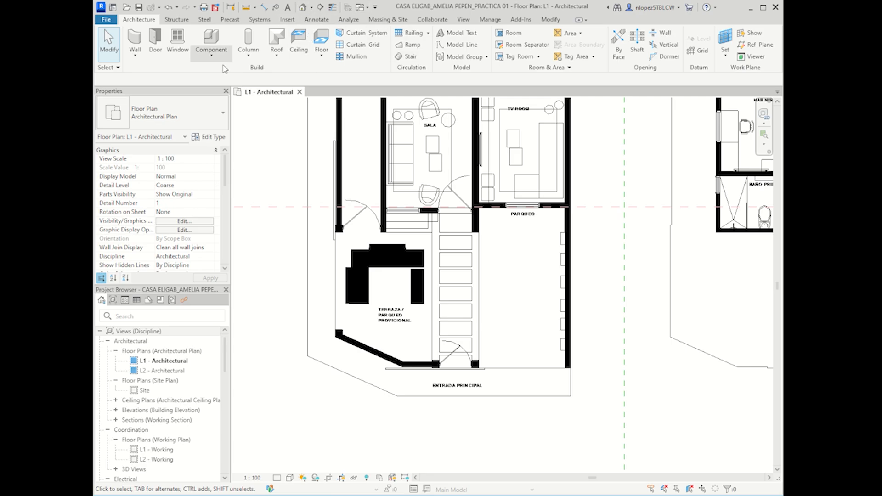
left_click(193, 222)
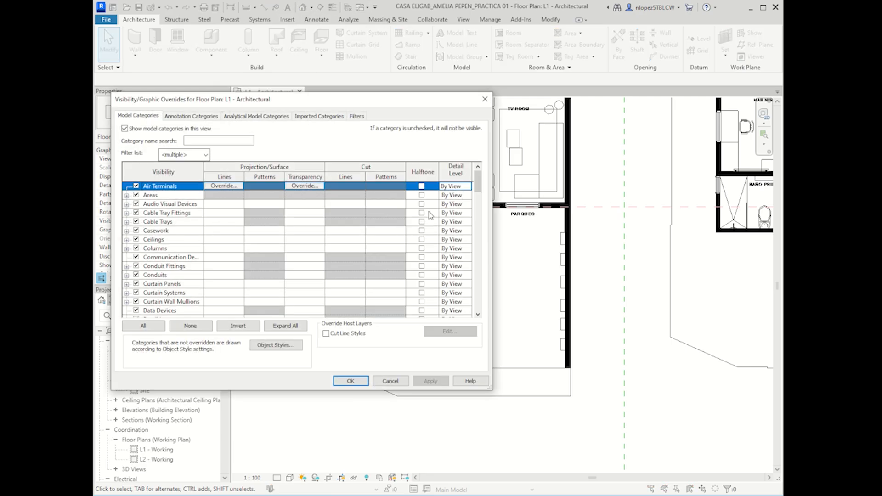
left_click(328, 121)
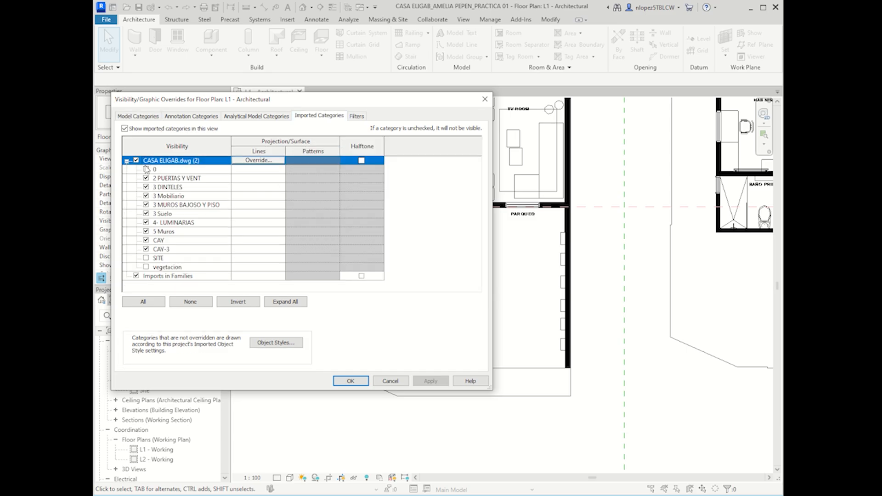
left_click_drag(415, 102, 441, 143)
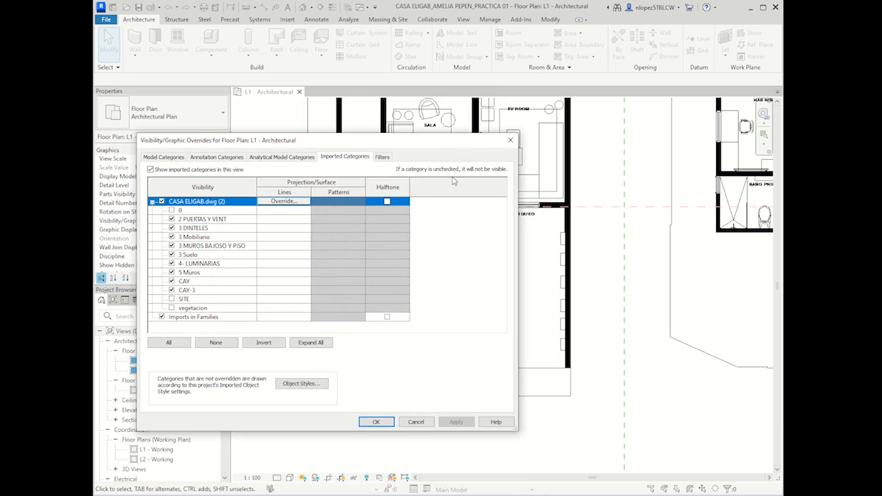
Step: Hide the 3 Mobiliario, CAY and CAY-3 layers and apply
left_click(190, 239)
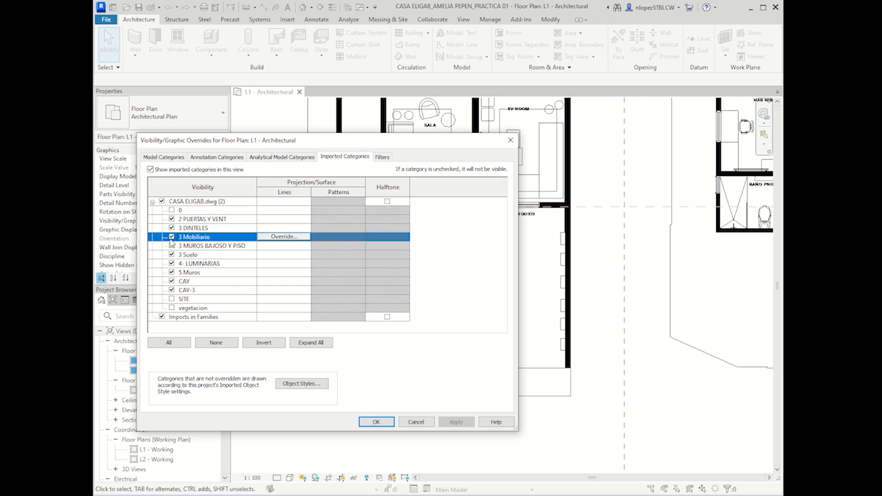
left_click(172, 237)
left_click_drag(367, 146, 355, 162)
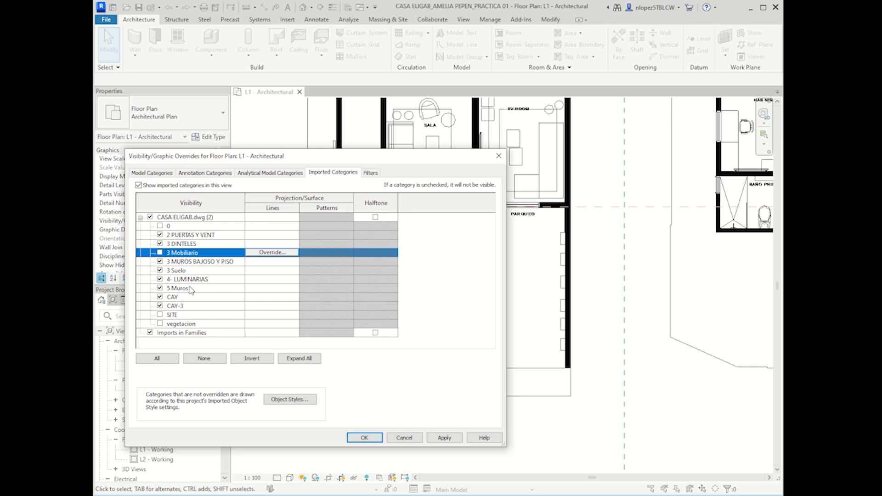
left_click(160, 296)
left_click(160, 305)
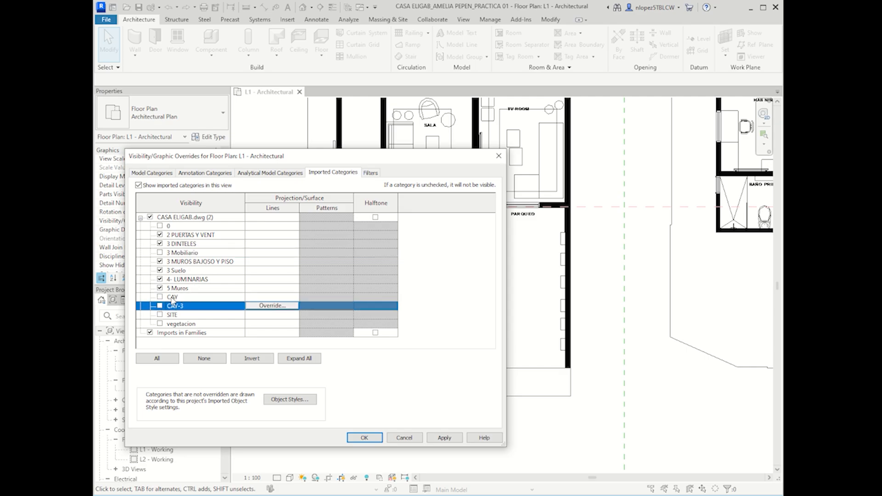
left_click(183, 253)
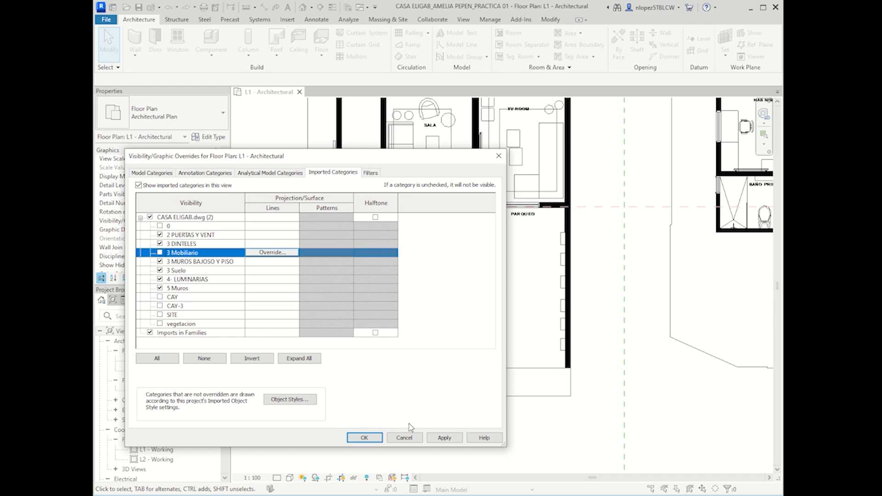
left_click(445, 439)
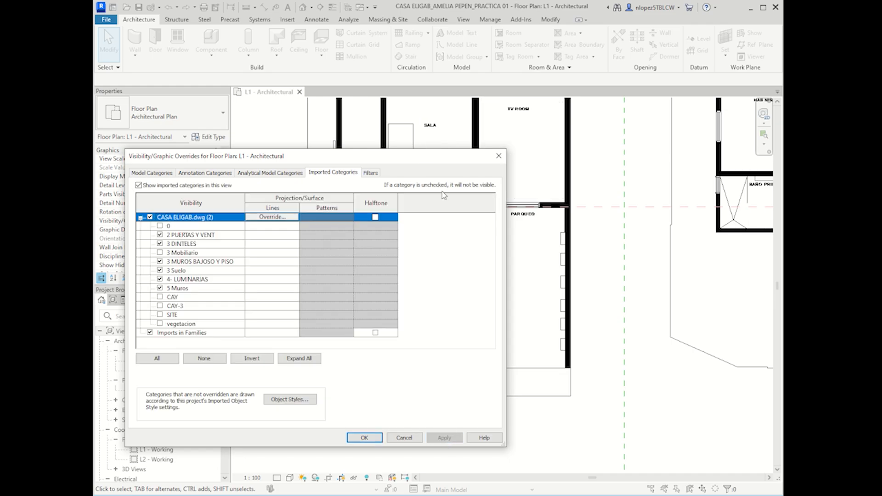
left_click_drag(421, 158, 260, 177)
left_click_drag(245, 184, 405, 142)
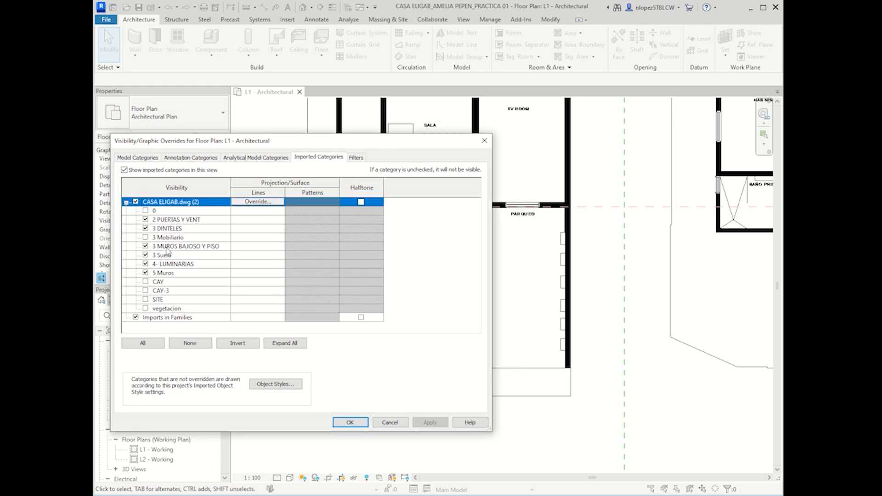
left_click_drag(298, 135, 287, 145)
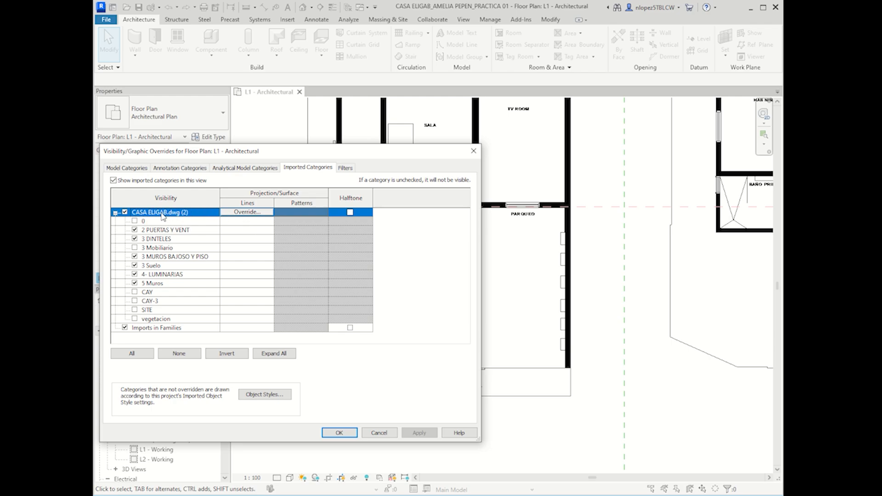
Step: Set the CASA ELIGAB DWG line colour to red and apply
left_click(249, 212)
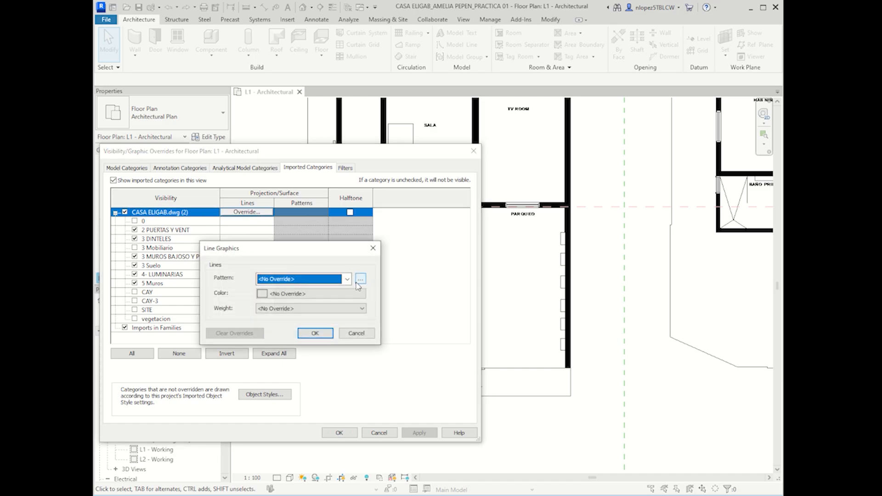
left_click(347, 294)
left_click(200, 305)
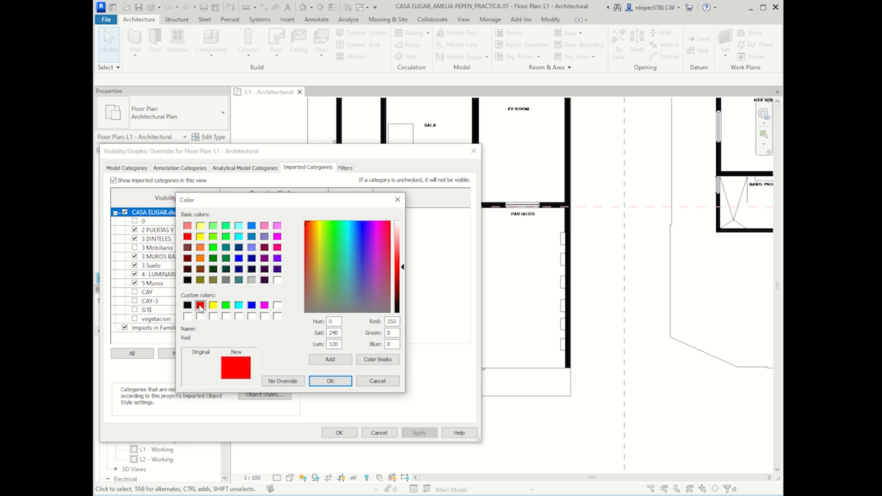
left_click(327, 379)
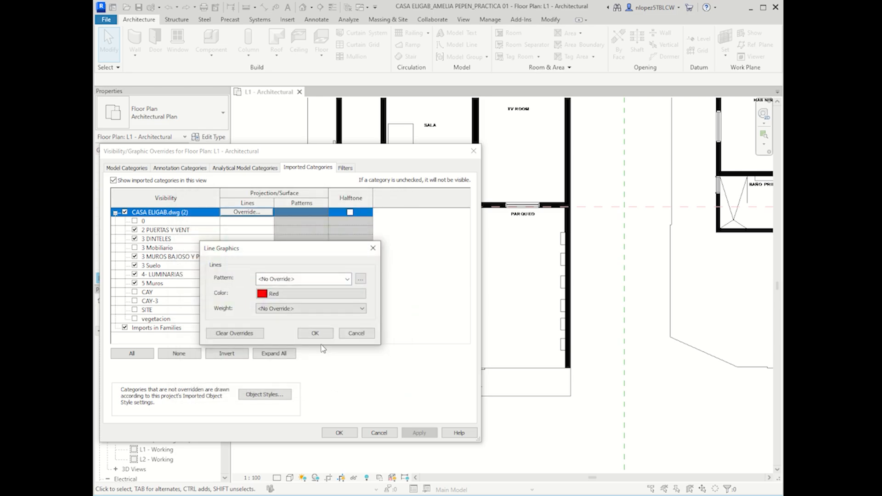
left_click(315, 333)
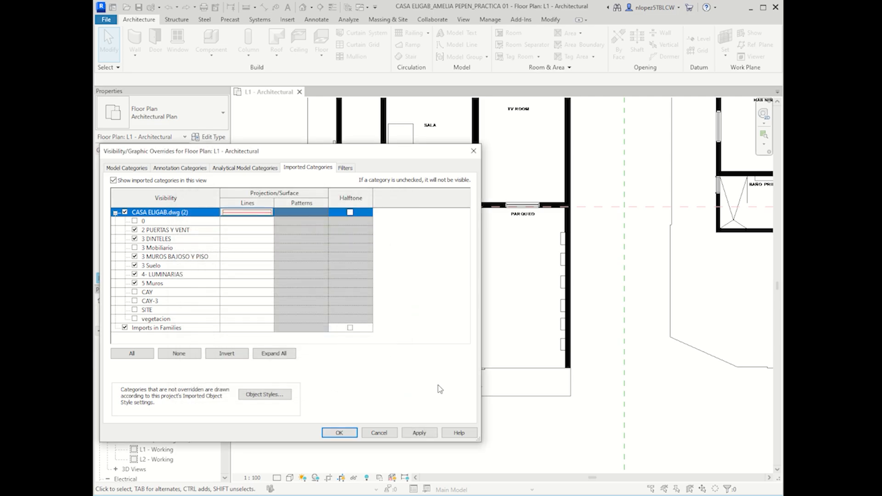
left_click(419, 433)
Step: Change the DWG line pattern to Dash Dot Dot Dot 9mm and confirm the override
left_click(243, 214)
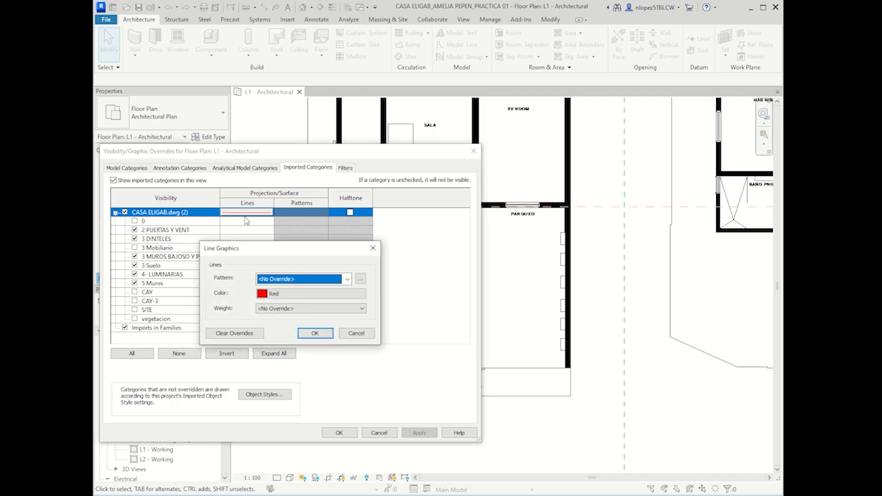
left_click(283, 284)
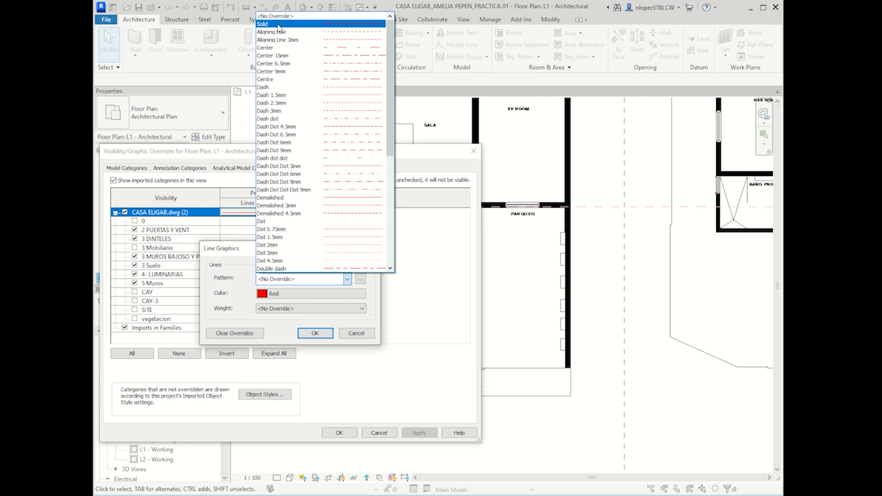
left_click(224, 257)
left_click_drag(223, 249, 244, 235)
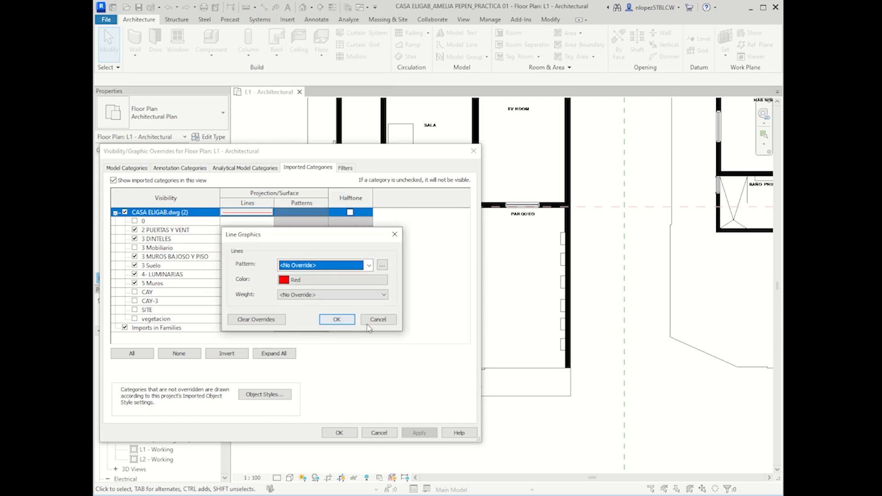
left_click(375, 320)
left_click(248, 212)
left_click(307, 269)
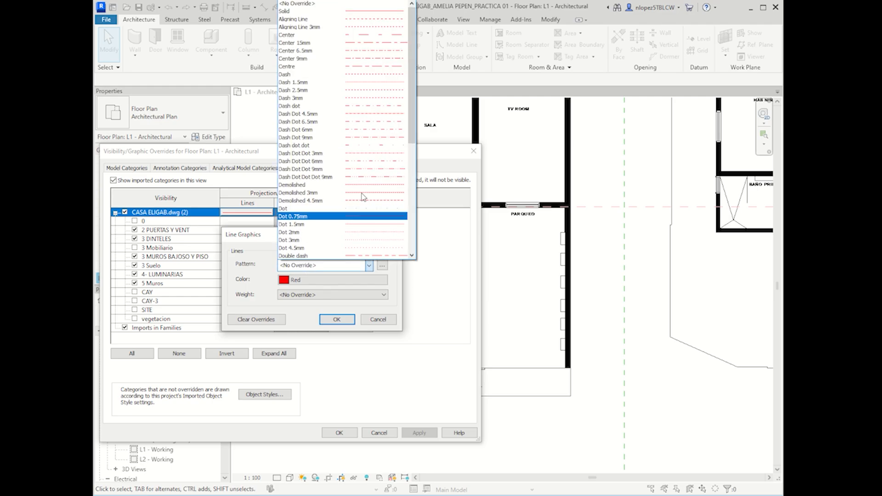
left_click(293, 13)
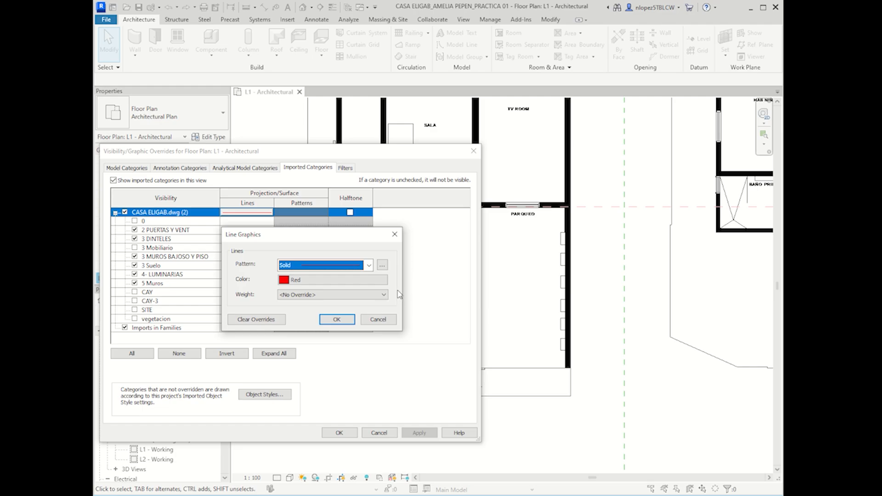
left_click(369, 266)
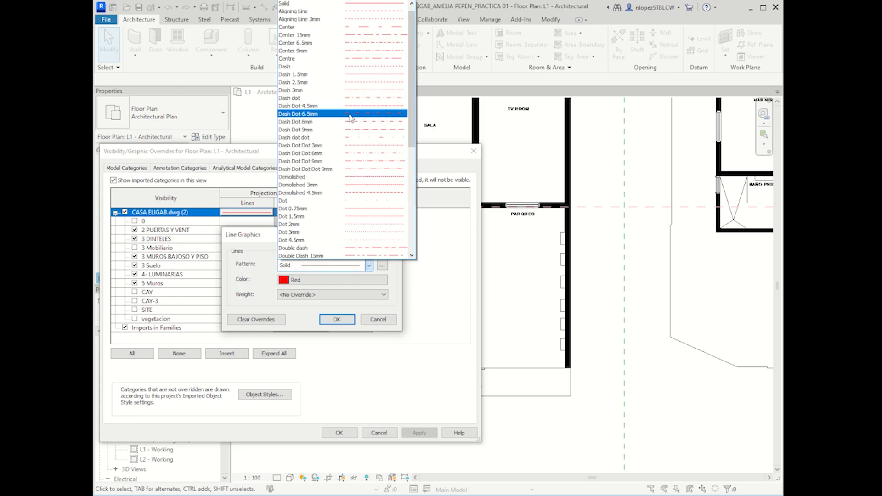
left_click(350, 99)
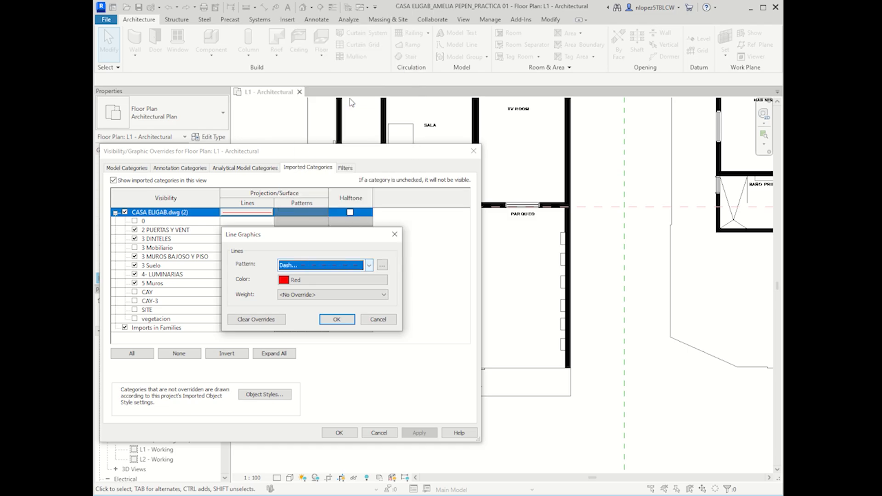
left_click(309, 270)
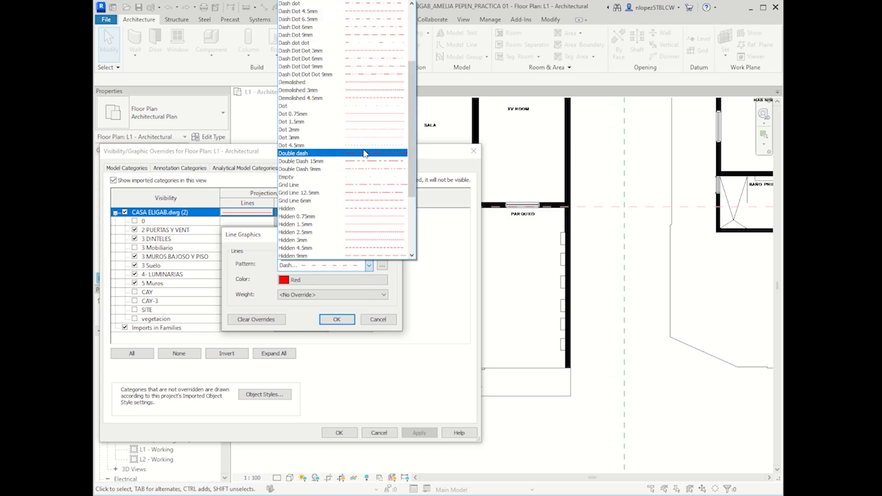
left_click(363, 75)
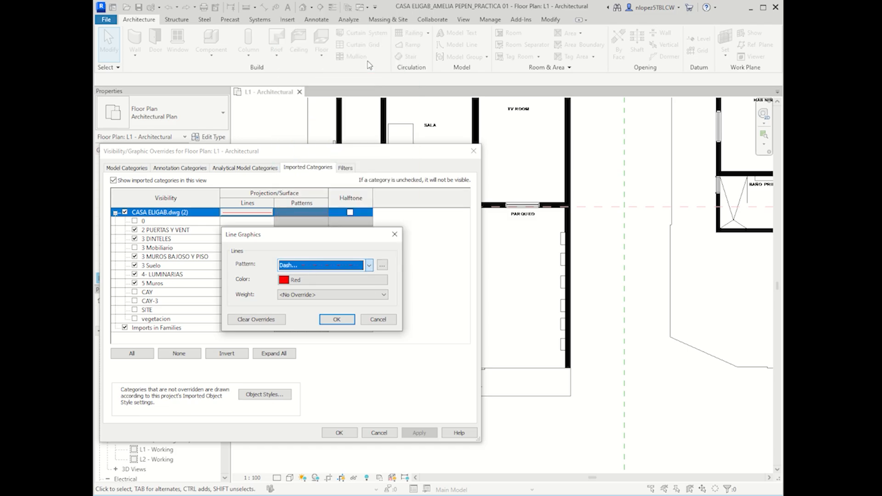
left_click(337, 319)
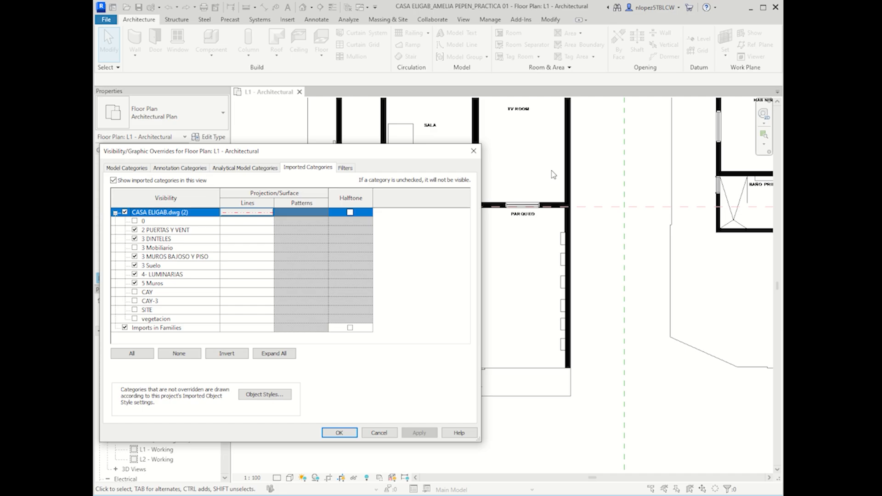
Step: Accept the overrides and check the red dashed drawing on the L1 plan
left_click(589, 250)
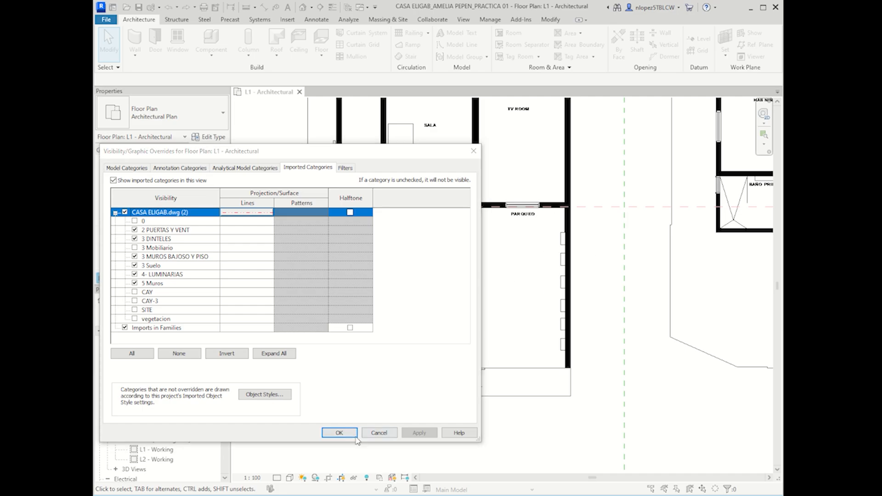
left_click(339, 433)
scroll(443, 230, "down", 5)
scroll(442, 179, "up", 6)
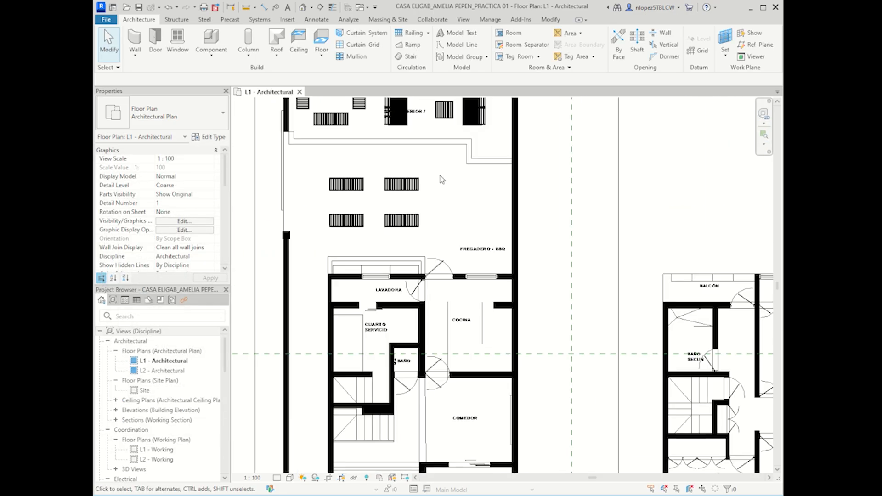
scroll(442, 179, "up", 3)
scroll(487, 367, "down", 7)
left_click(502, 376)
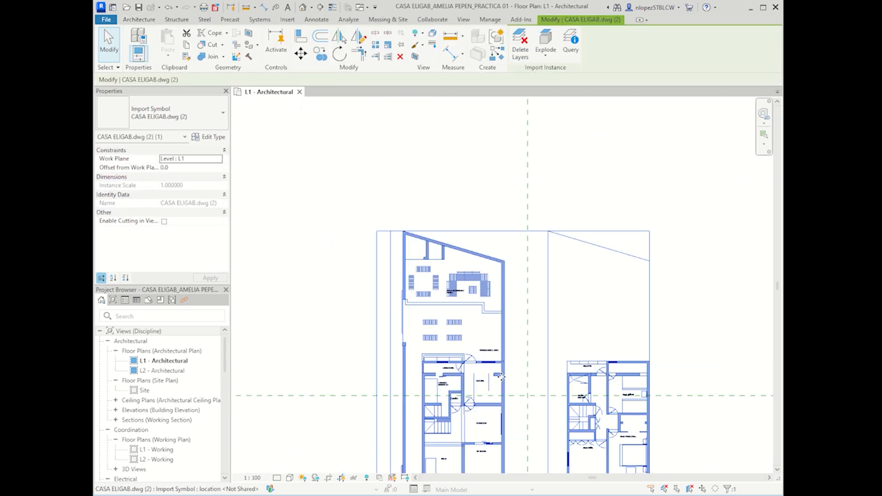
scroll(501, 376, "up", 2)
left_click(338, 388)
scroll(386, 274, "up", 4)
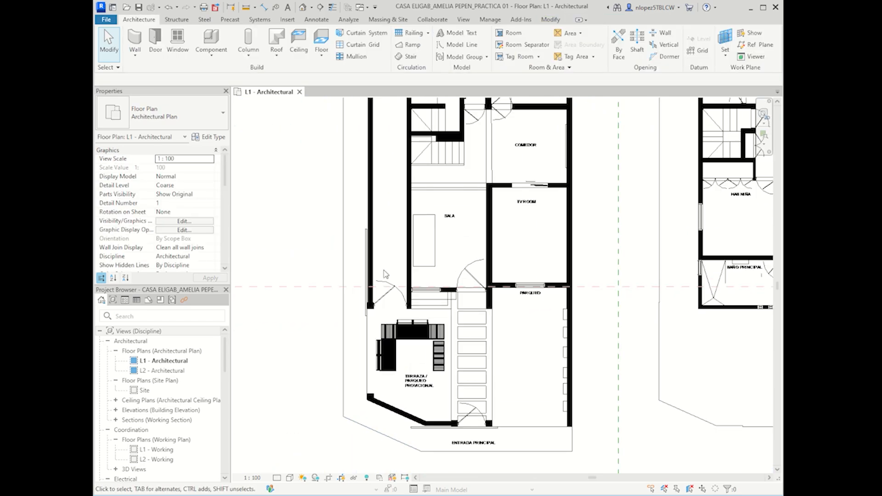
left_click(185, 222)
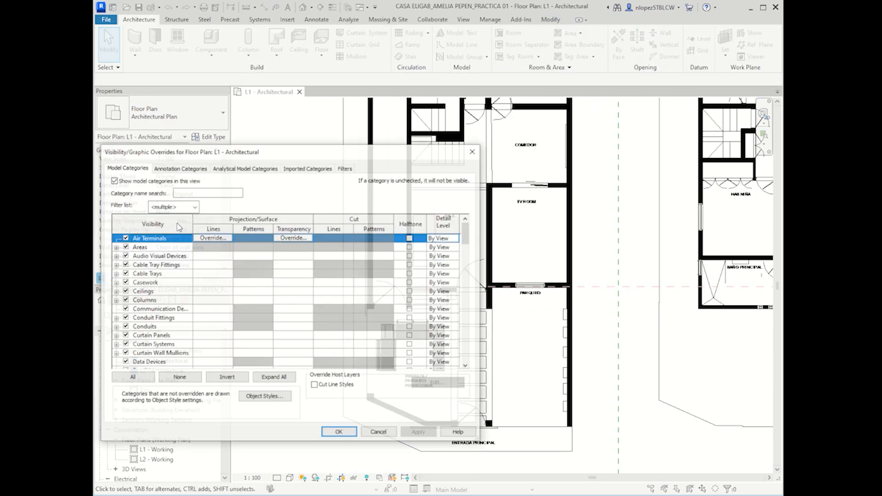
left_click(303, 168)
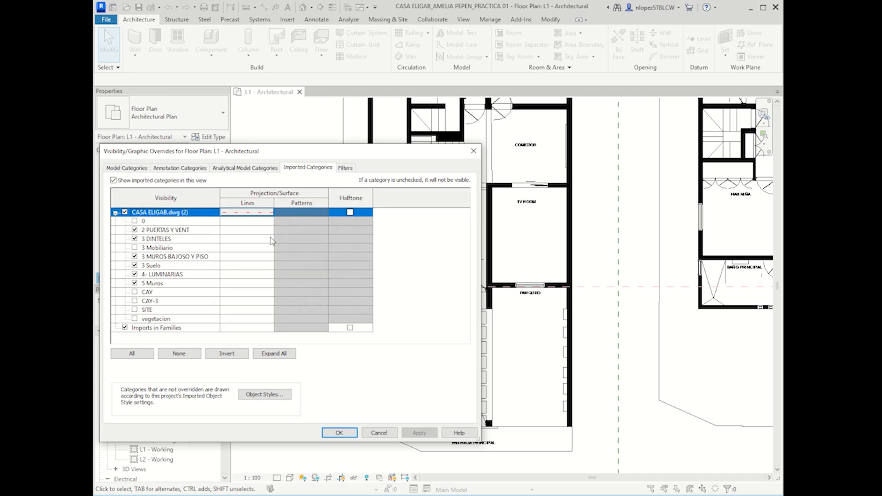
left_click(246, 212)
left_click(244, 214)
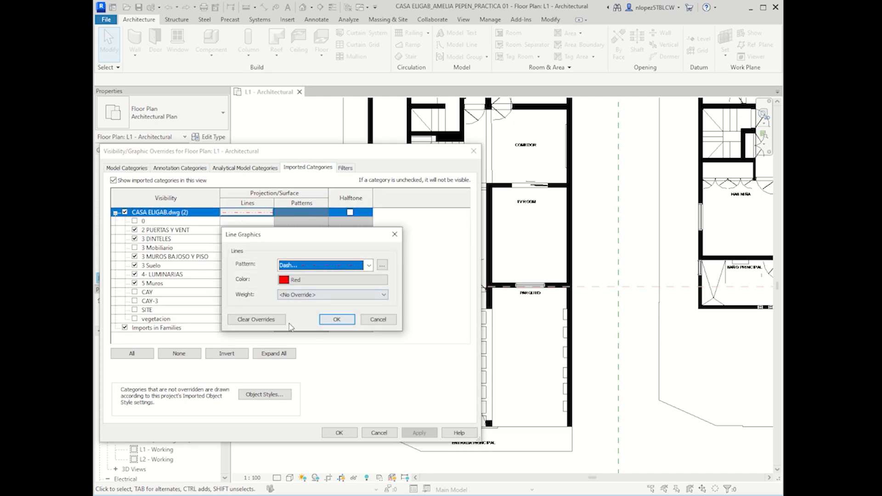
left_click(257, 319)
left_click(337, 320)
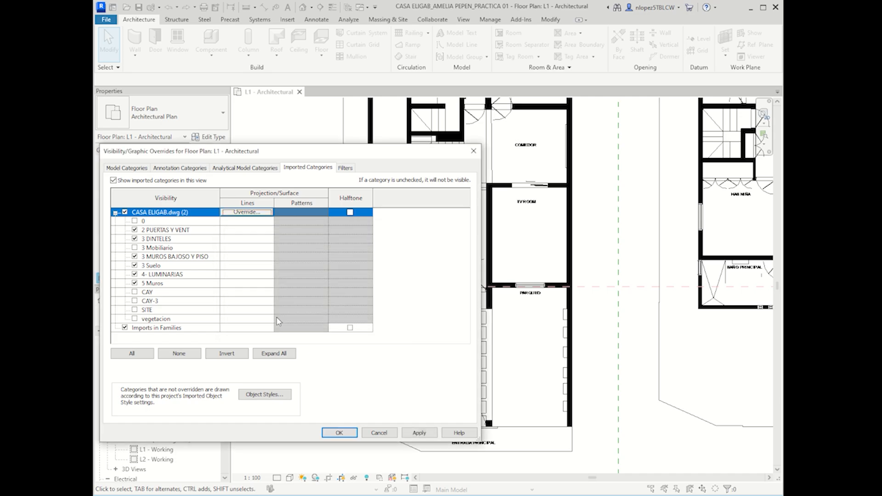
left_click(180, 231)
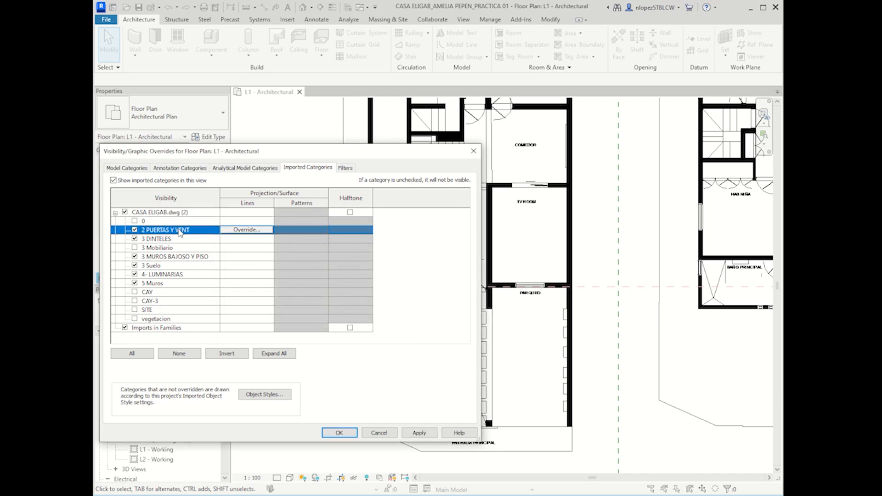
left_click(158, 222)
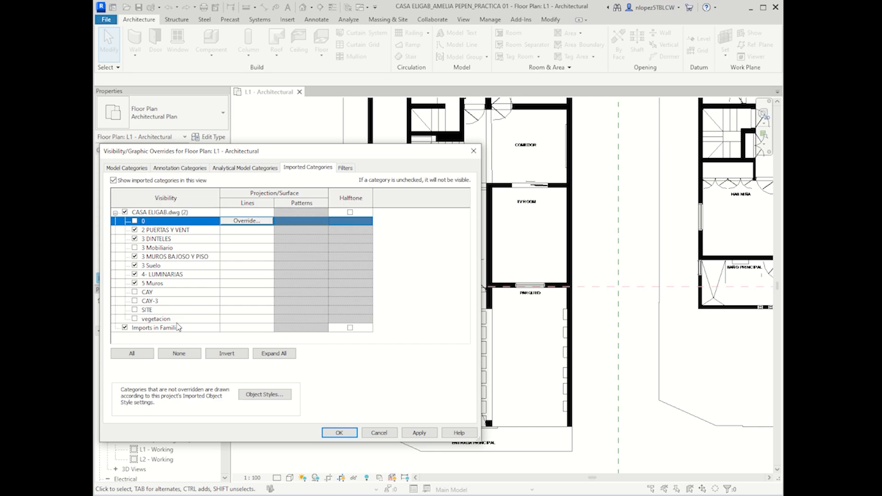
left_click(197, 213)
left_click(246, 212)
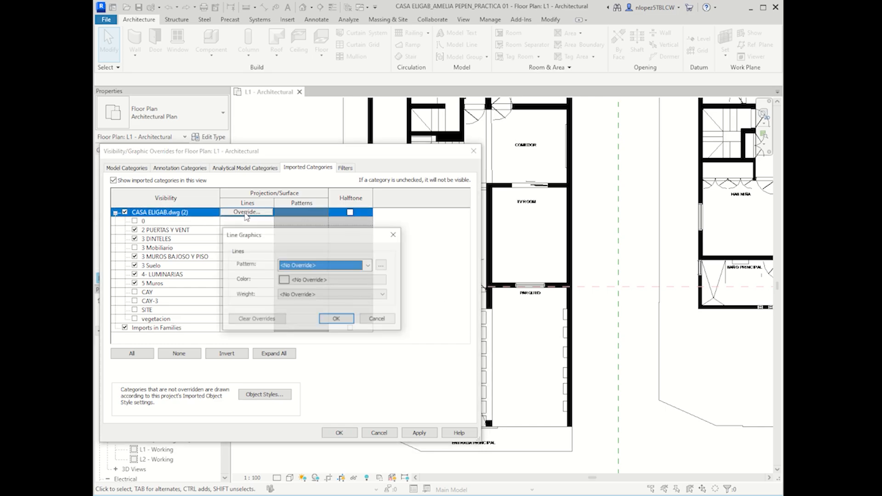
left_click(309, 266)
left_click(318, 16)
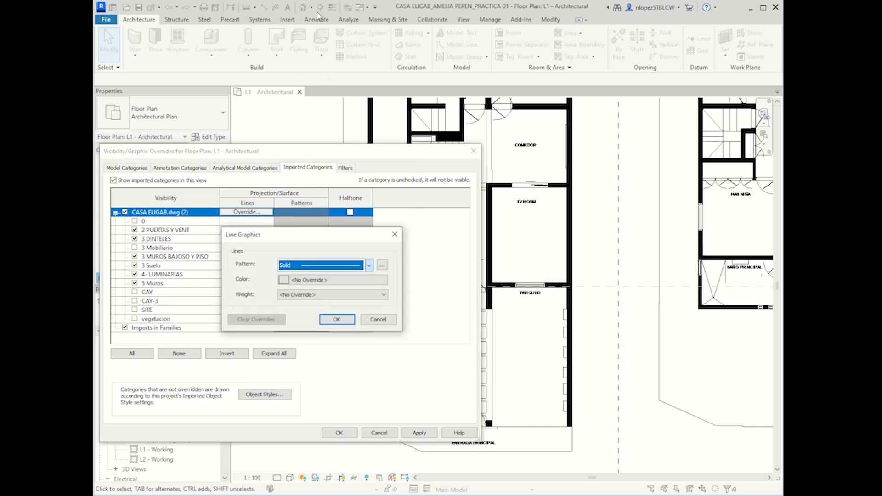
left_click(316, 281)
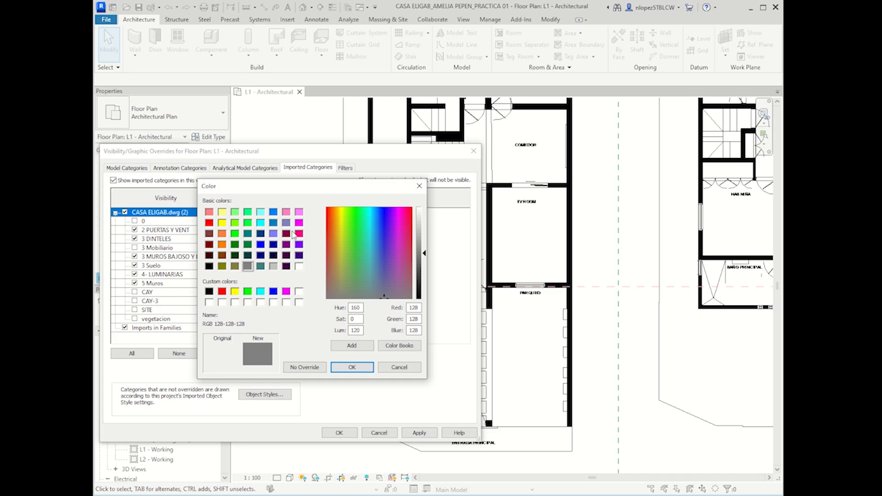
left_click(209, 223)
left_click(352, 368)
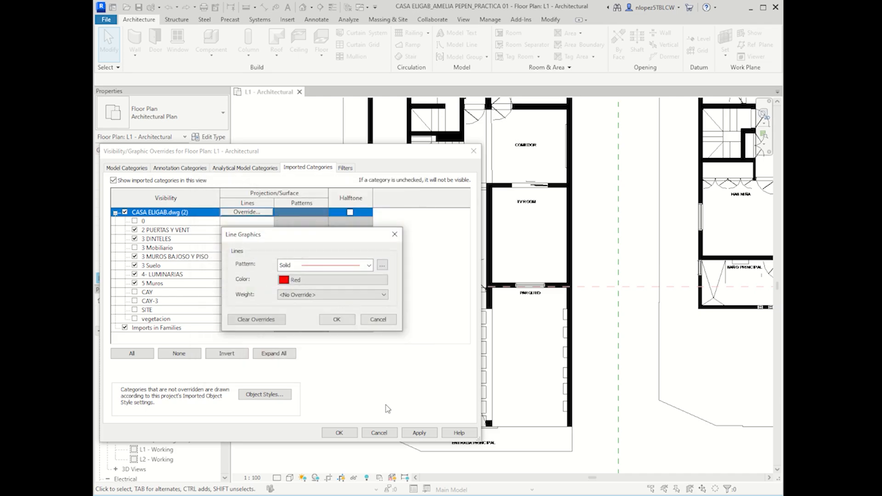
left_click(327, 318)
left_click(420, 433)
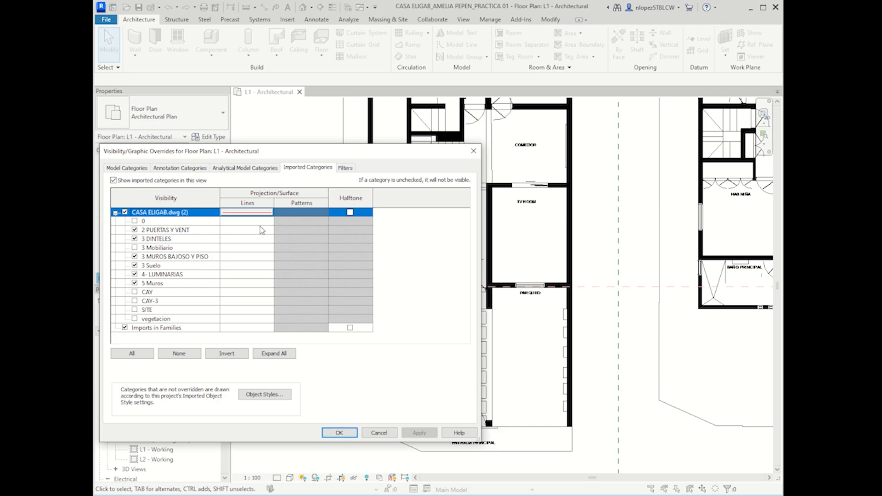
left_click(244, 213)
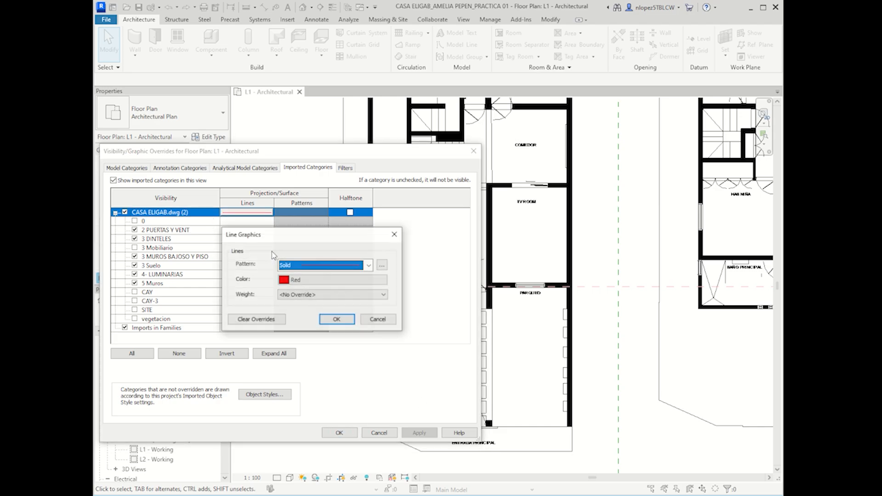
left_click(260, 321)
left_click(326, 319)
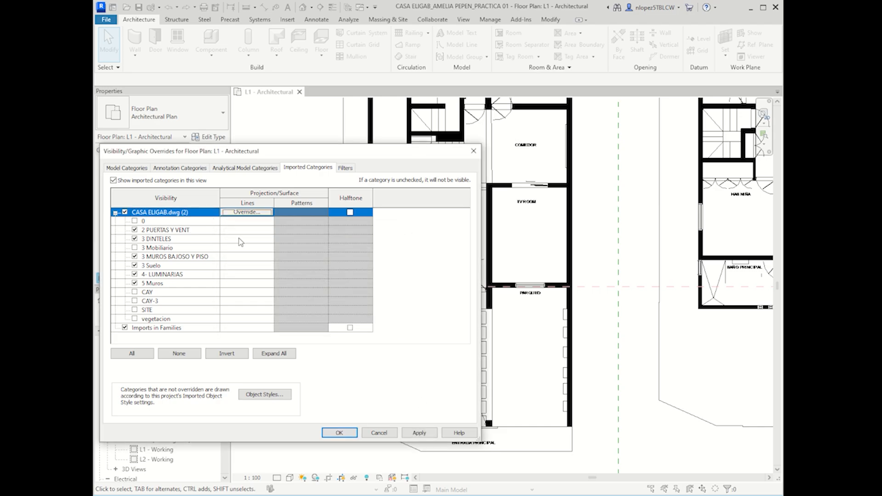
Step: Select the 2 PUERTAS Y VENT, 3 DINTELES, walls-and-floor, 3 Suelo, 4- LUMINARIAS and 5 Muros layers
left_click(152, 231)
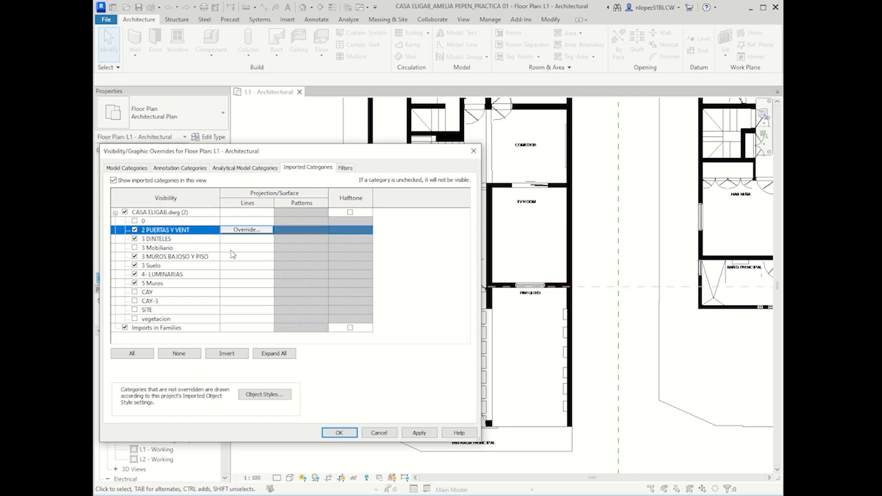
left_click(155, 239, "ctrl")
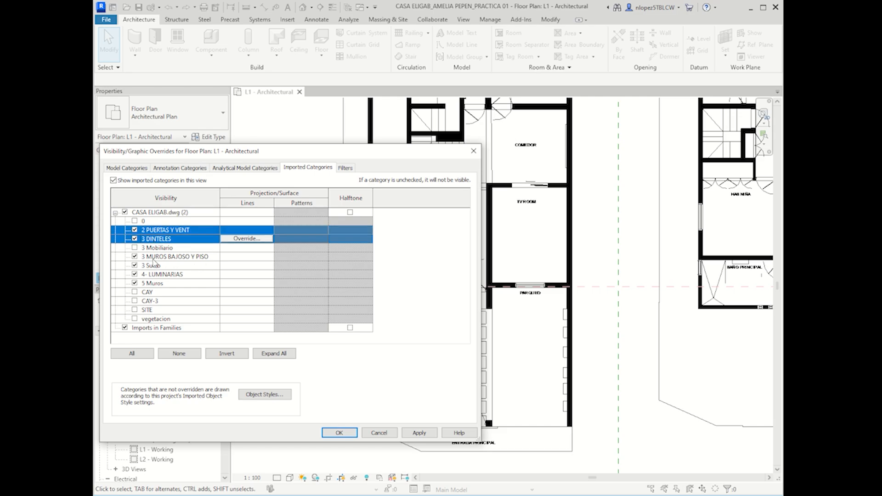
left_click(153, 258, "ctrl")
left_click(156, 266, "ctrl")
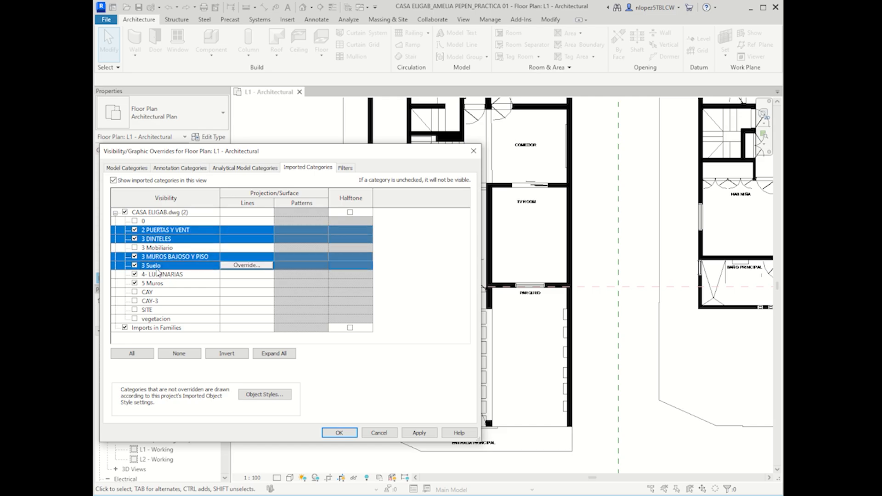
left_click(161, 275, "ctrl")
left_click(162, 284, "ctrl")
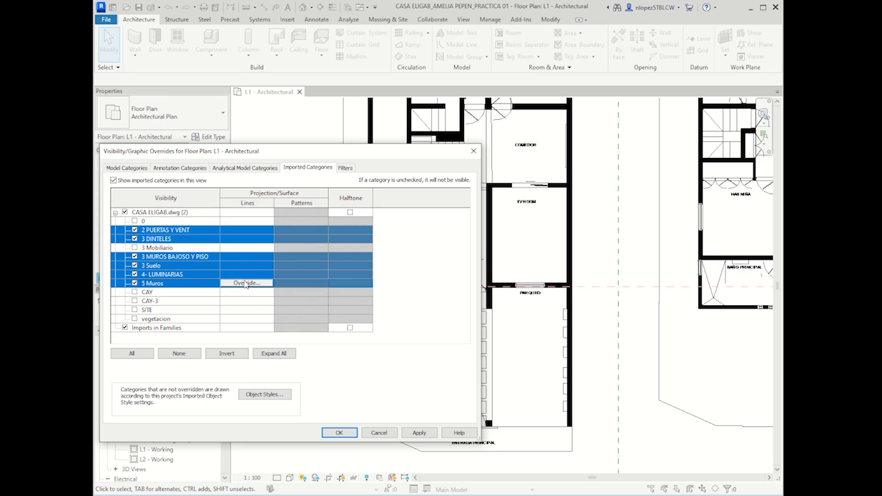
Step: Override the selected layers' line colour to red and apply
left_click(245, 284)
left_click(302, 267)
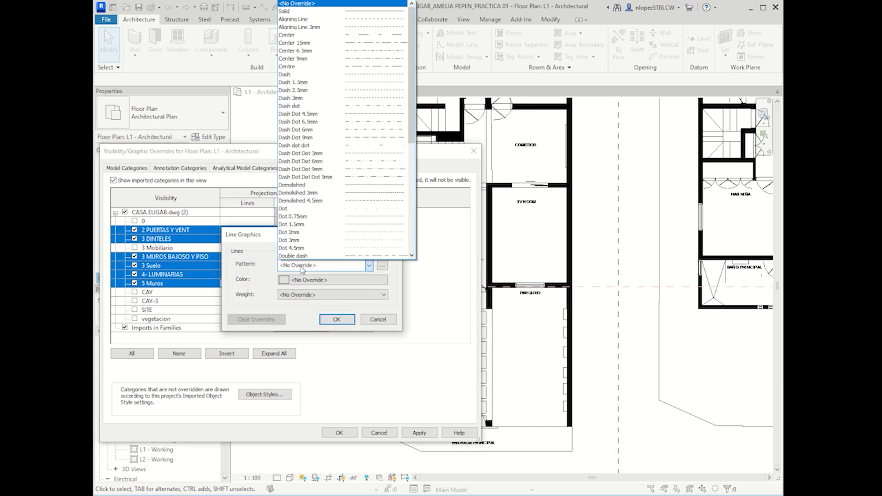
left_click(302, 268)
left_click(304, 280)
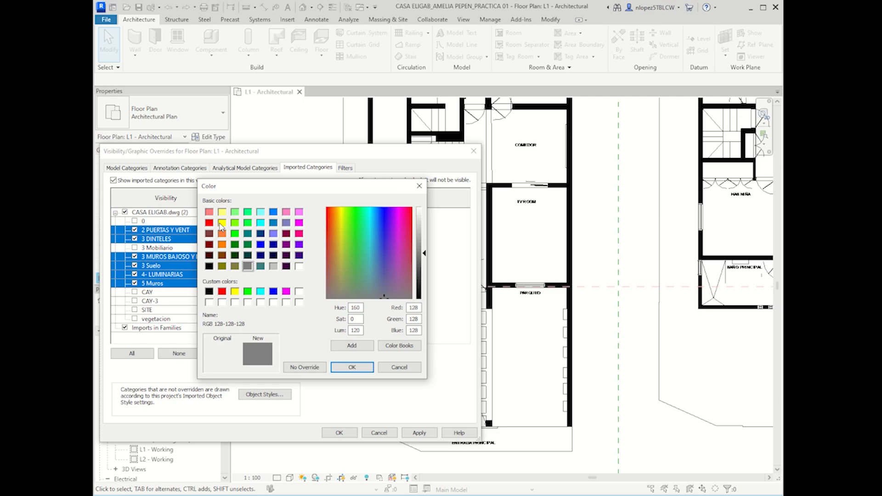
left_click(209, 223)
left_click(359, 367)
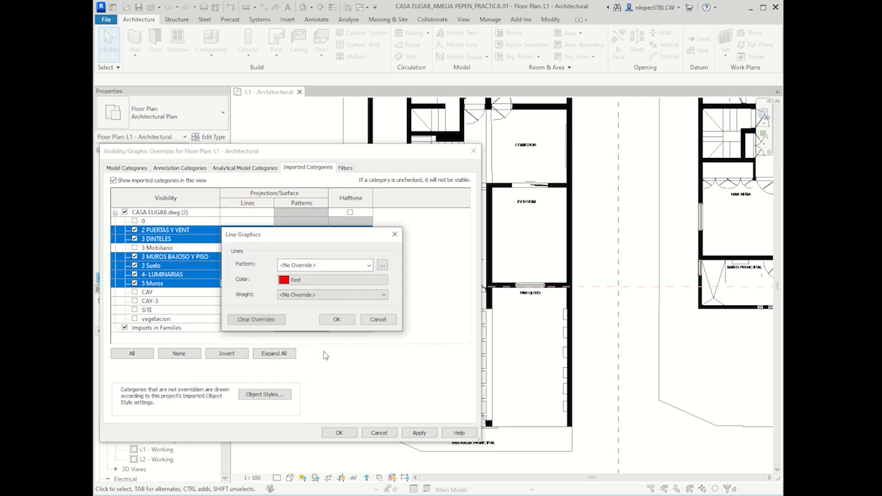
left_click(337, 320)
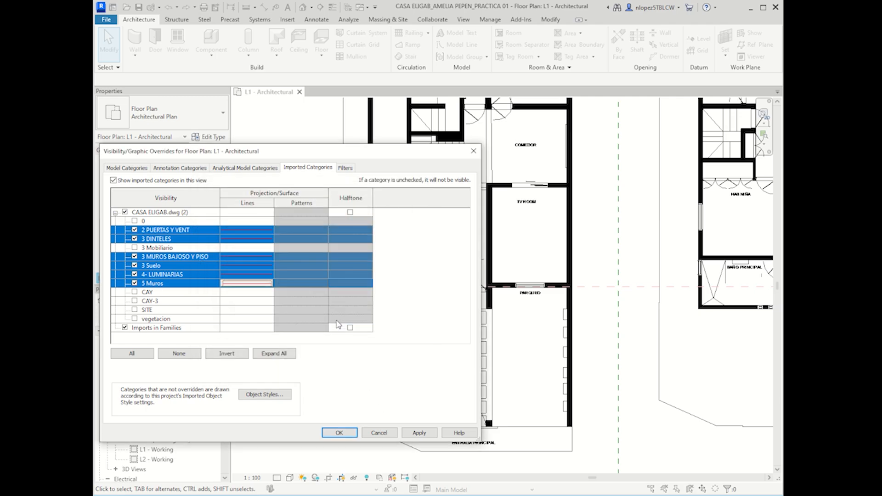
left_click(423, 433)
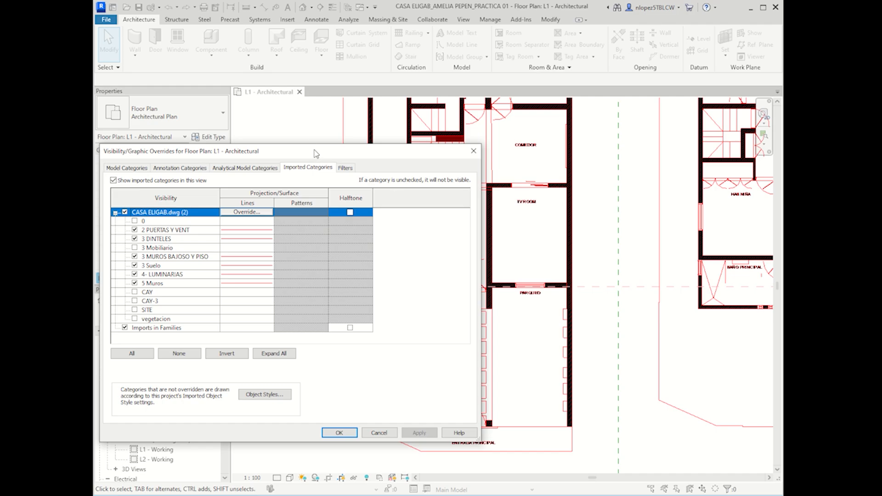
left_click_drag(317, 154, 336, 125)
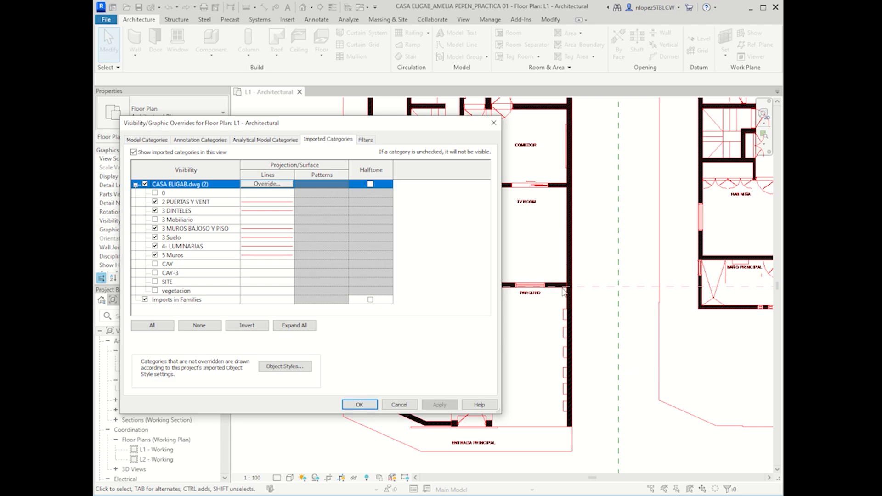
Step: Accept the overrides and pan the L1 plan down to the lower rooms and entrance
left_click(360, 405)
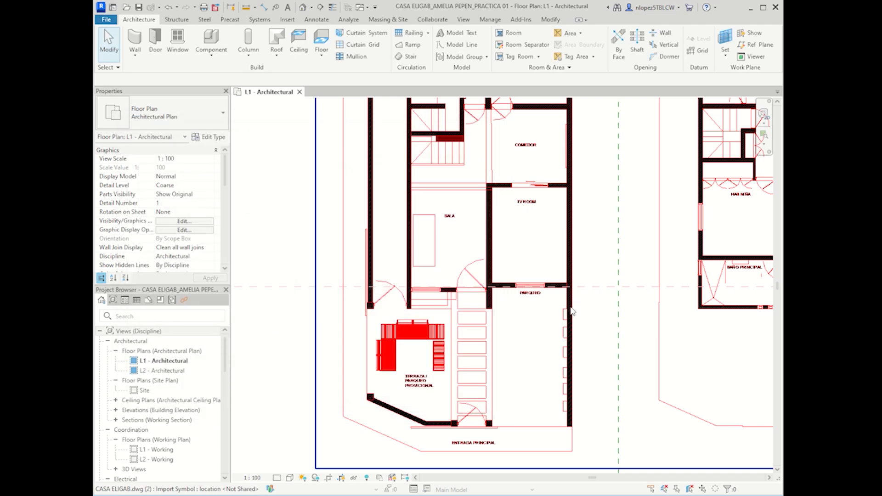
scroll(505, 299, "up", 5)
middle_click_drag(526, 216, 497, 416)
scroll(494, 404, "down", 4)
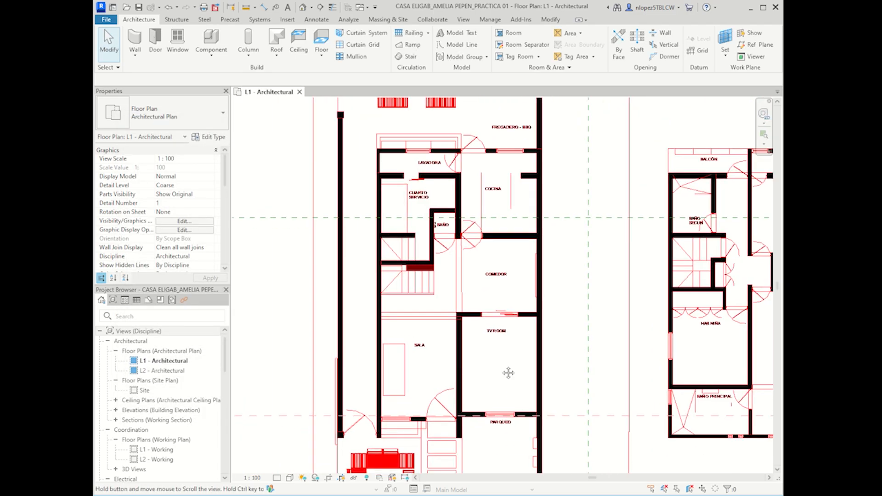
scroll(512, 299, "up", 4)
scroll(497, 380, "down", 2)
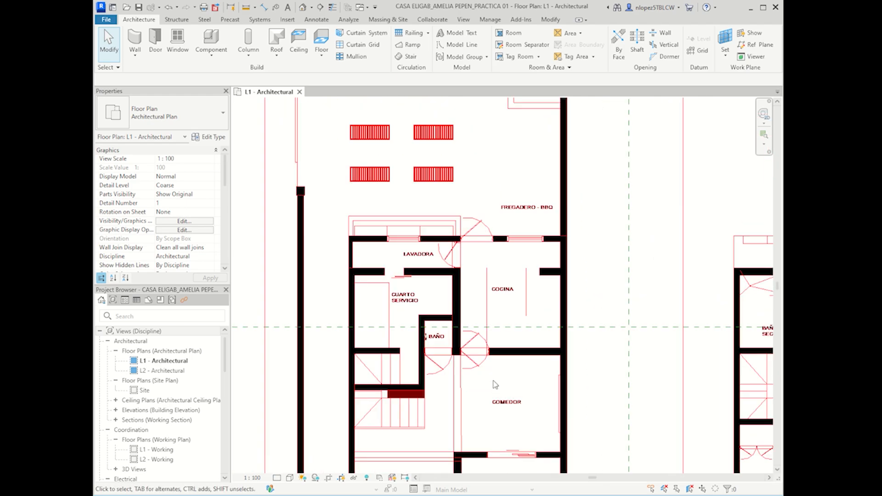
scroll(498, 388, "up", 2)
scroll(503, 396, "down", 2)
middle_click_drag(514, 466, 500, 342)
middle_click_drag(506, 420, 500, 327)
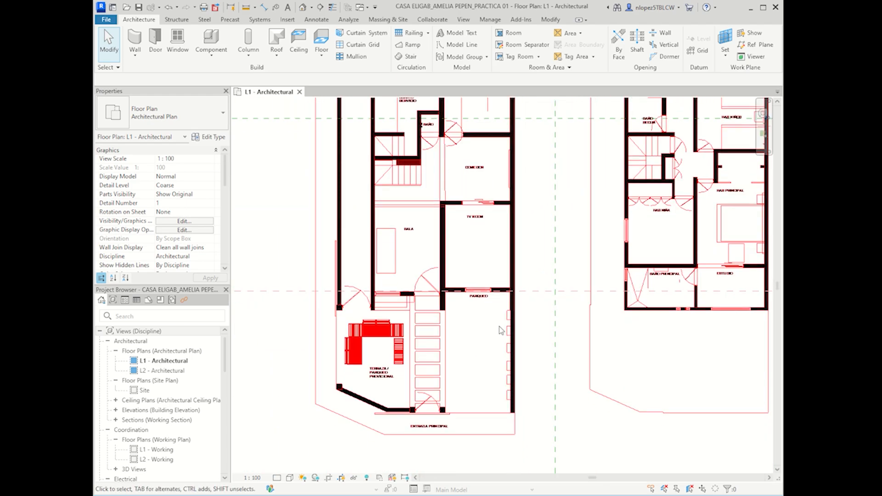
scroll(500, 345, "up", 1)
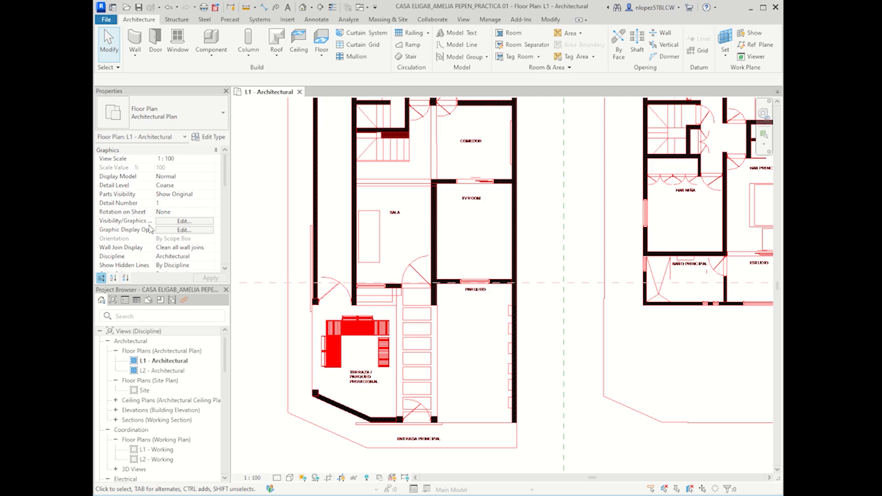
Step: Reopen Visibility/Graphics and select every CASA ELIGAB.dwg layer from 0 to vegetacion
left_click(191, 222)
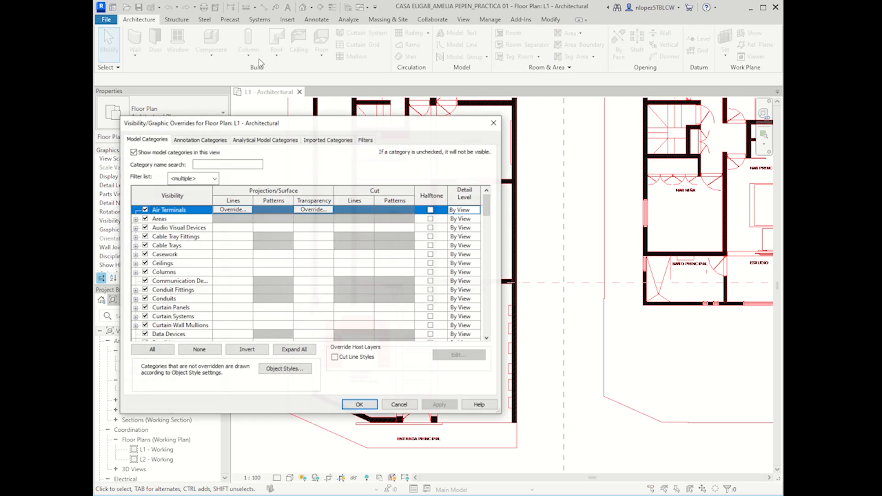
left_click(327, 140)
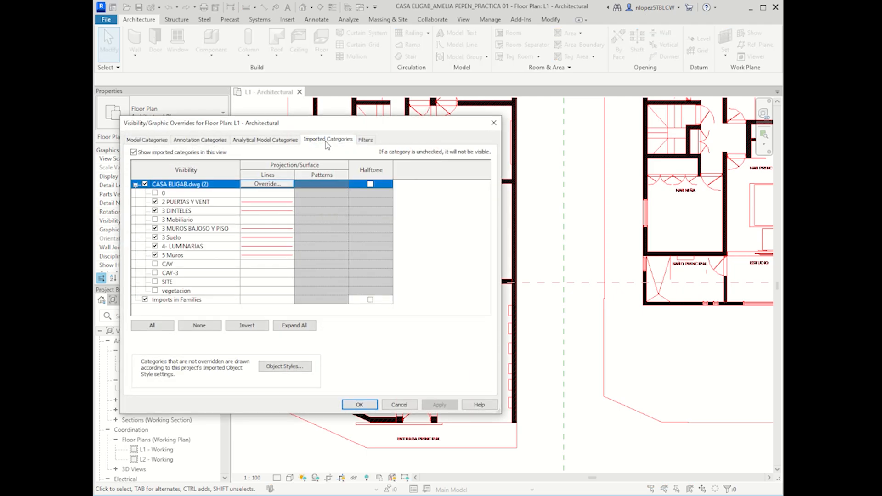
left_click(189, 204)
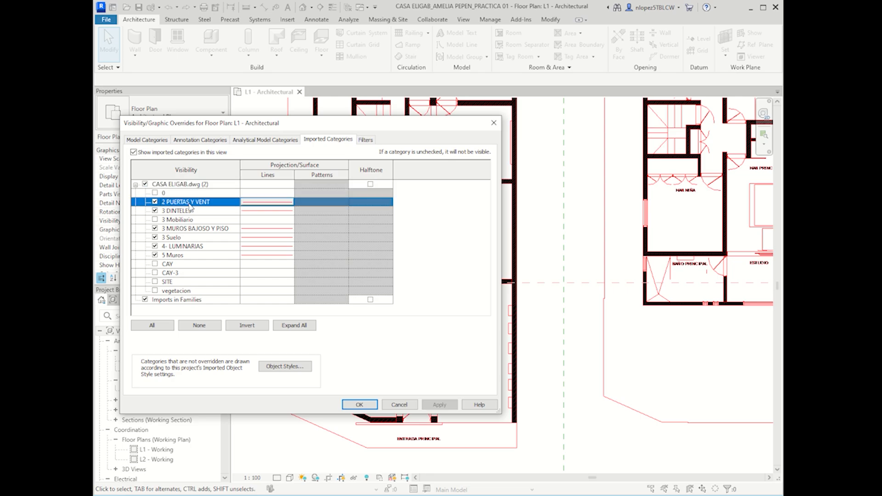
left_click(193, 195)
left_click(195, 291, "shift")
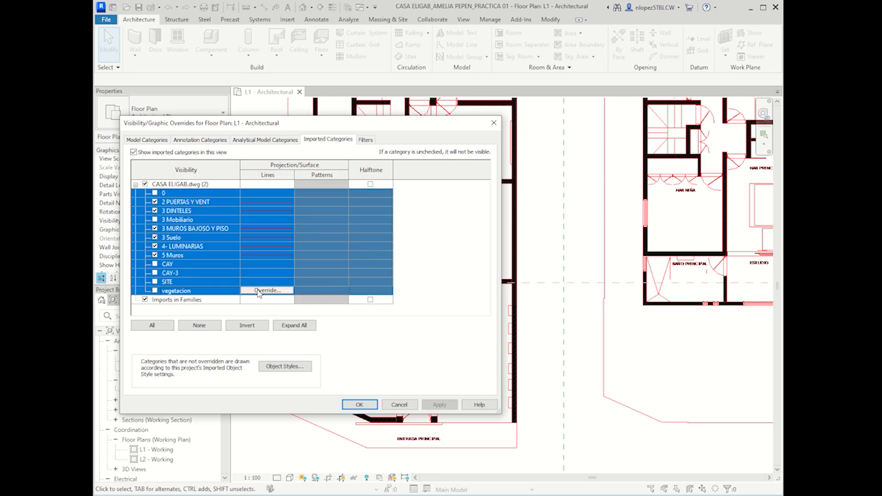
Step: Set the selected layers' line colour to red, apply and close the dialog
left_click(272, 291)
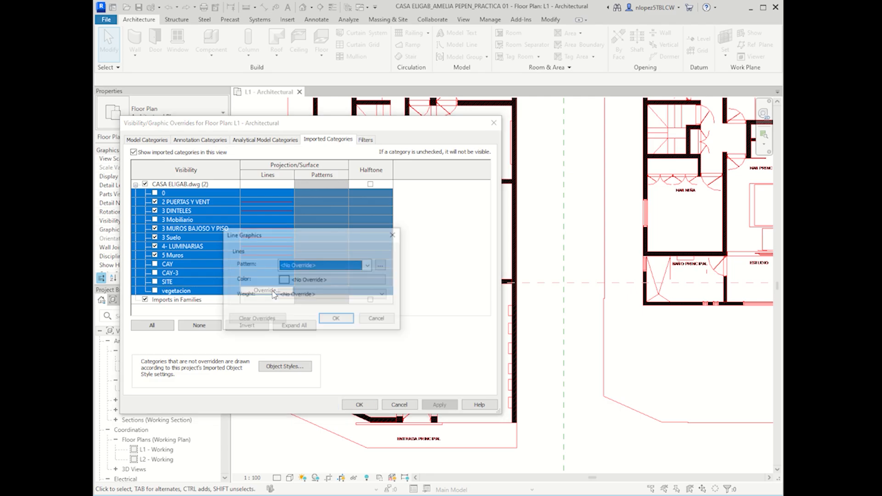
left_click(307, 282)
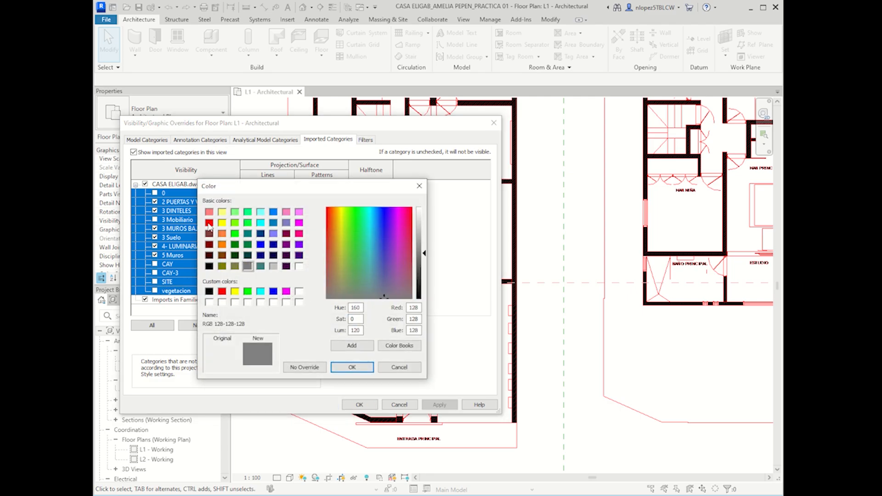
left_click(209, 223)
left_click(352, 368)
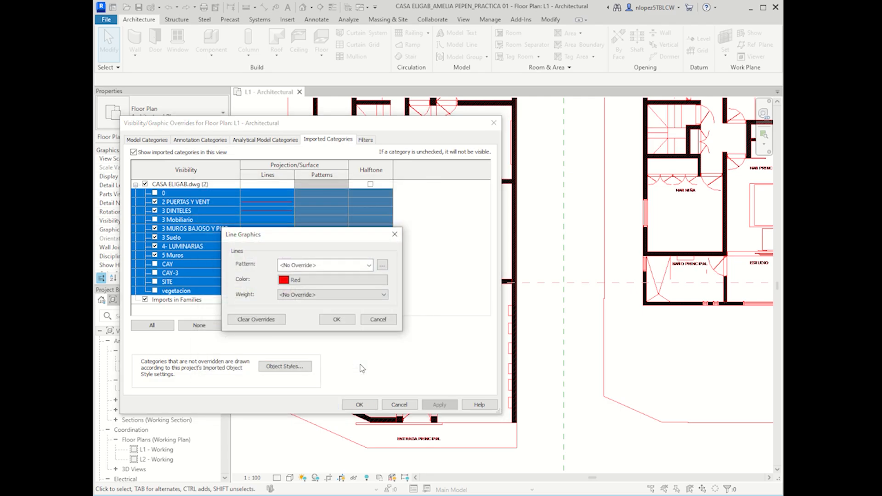
left_click(336, 320)
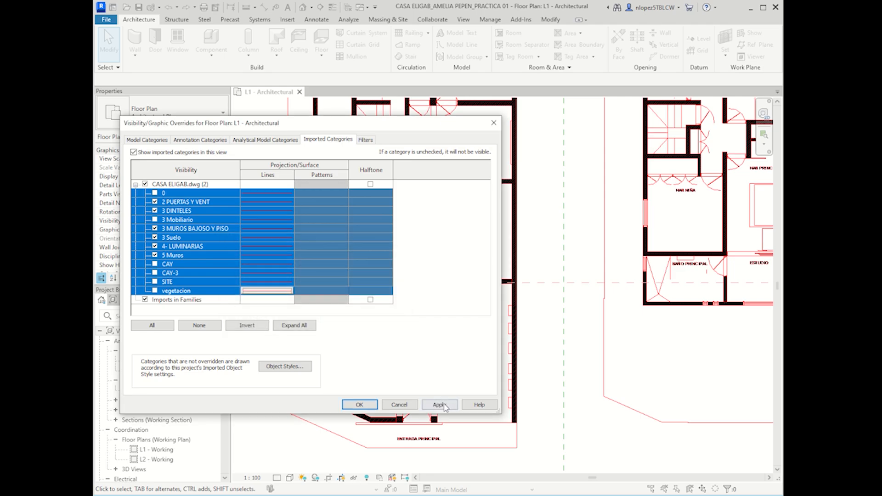
left_click(439, 405)
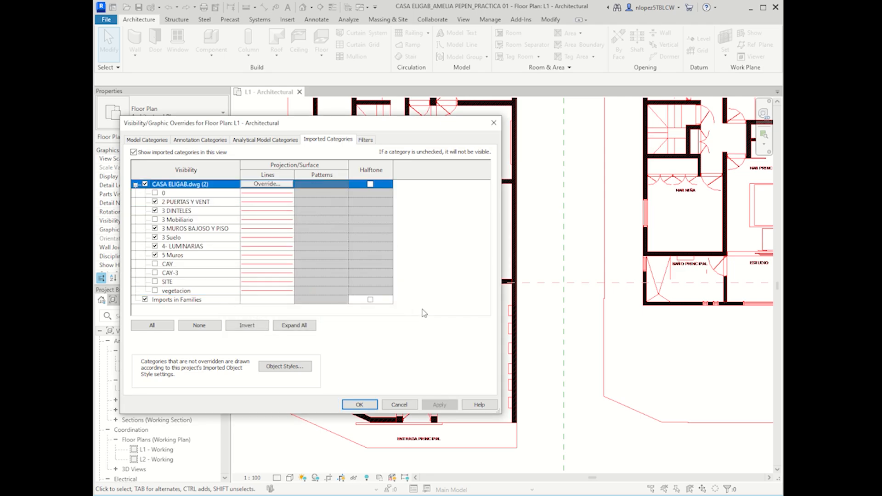
left_click(359, 404)
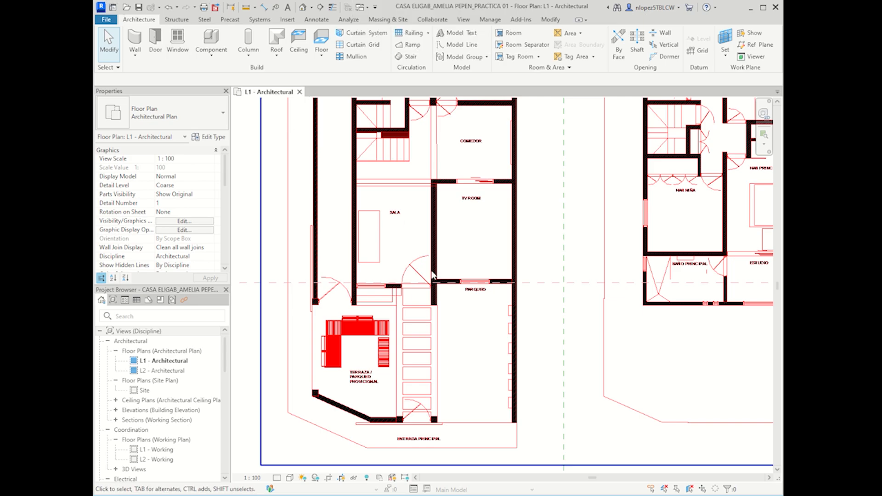
left_click(184, 221)
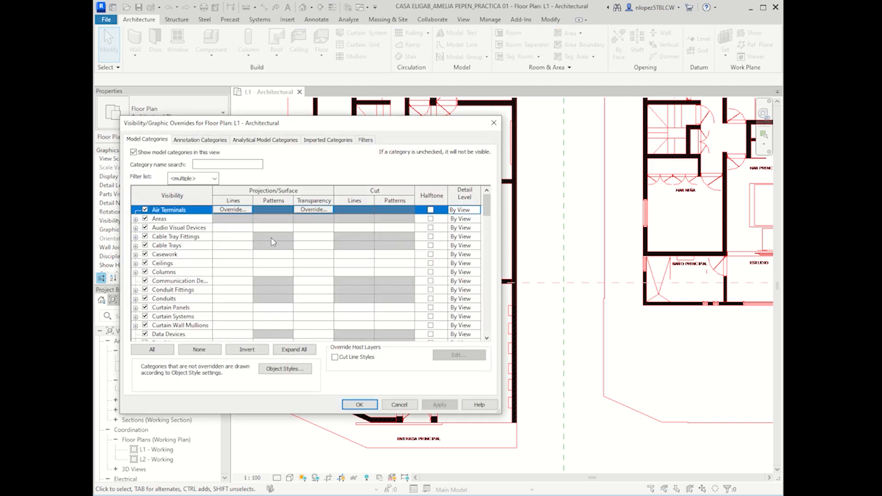
left_click(328, 139)
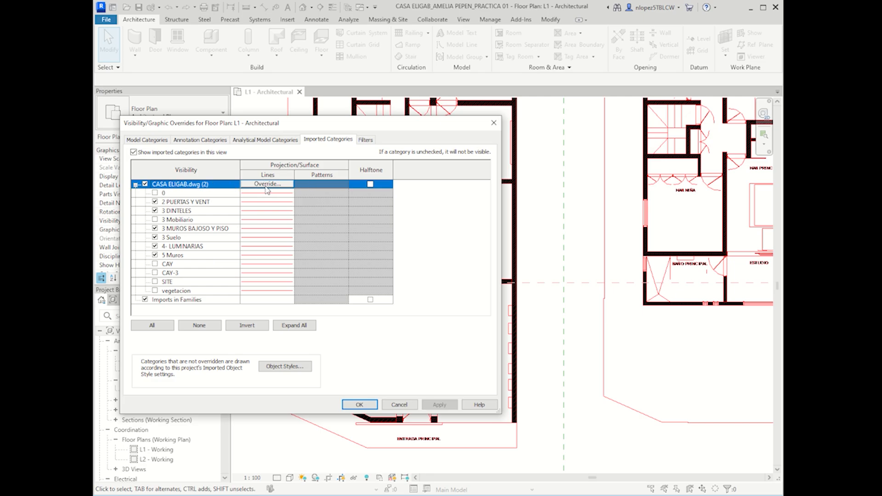
left_click(261, 185)
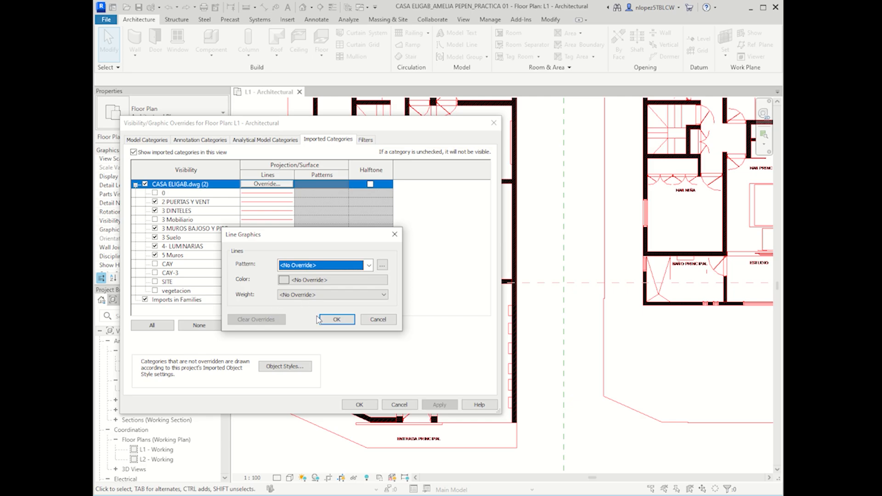
left_click(336, 320)
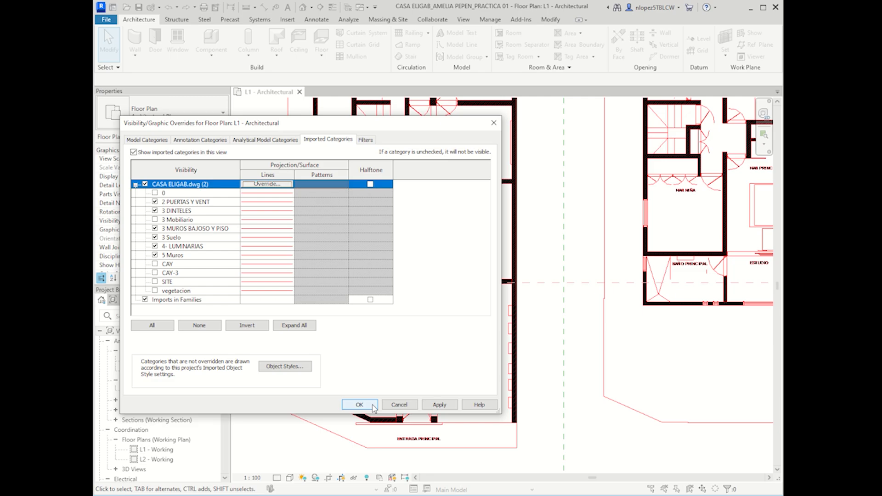
left_click(373, 406)
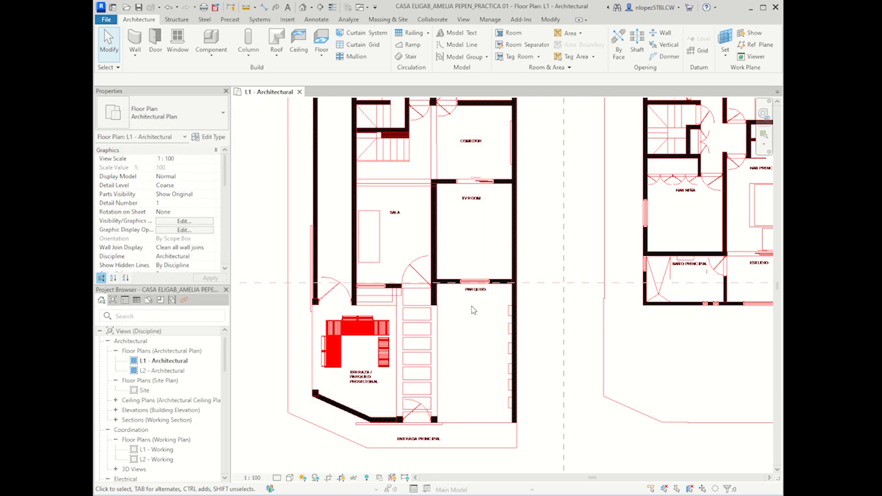
scroll(469, 317, "down", 2)
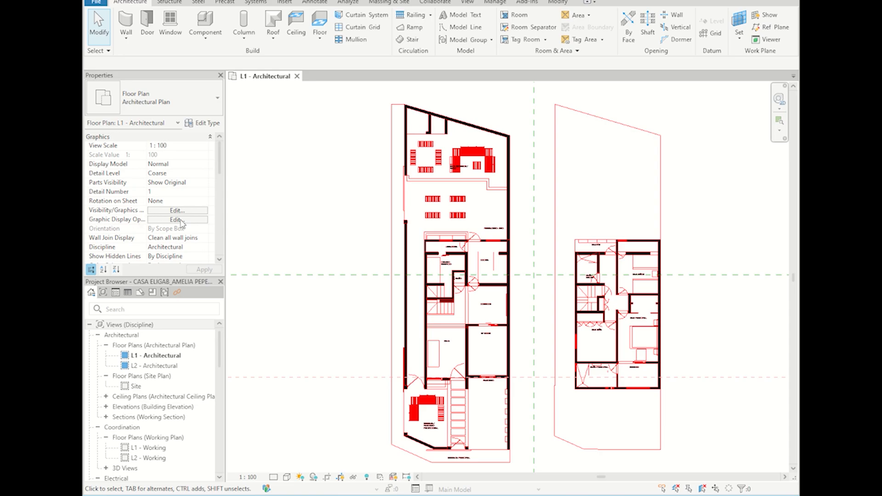
left_click(156, 210)
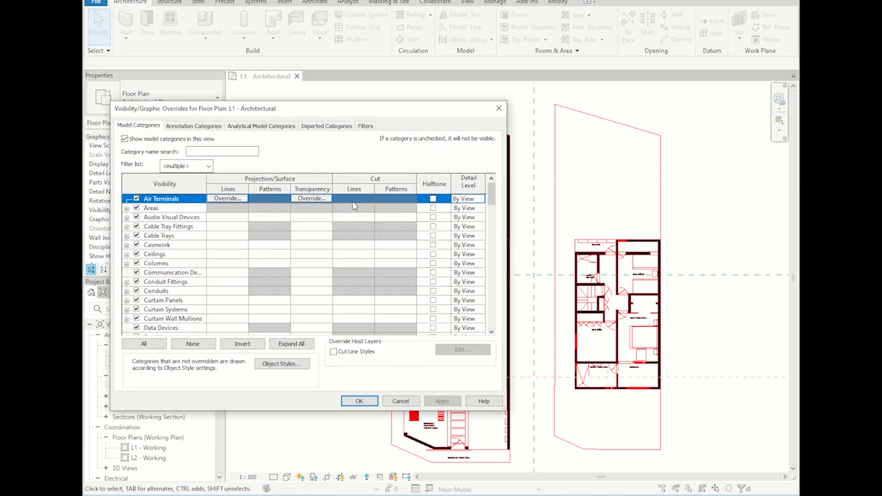
left_click(316, 127)
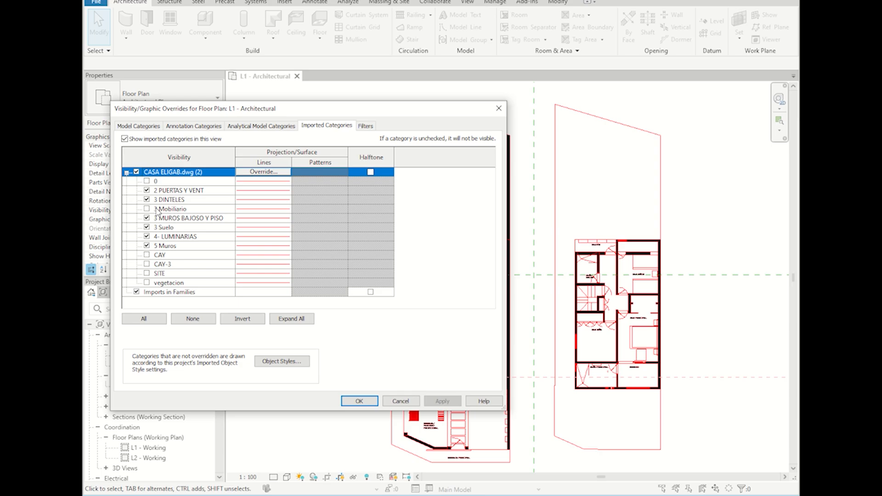
left_click(160, 183)
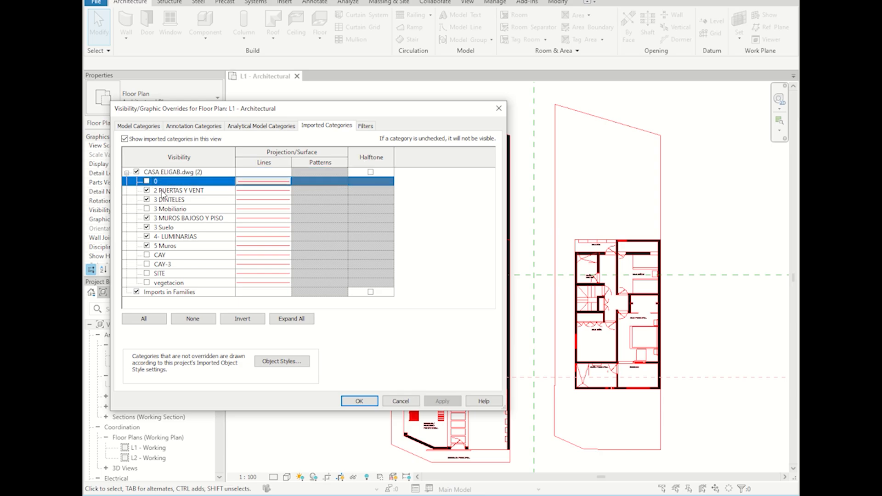
left_click(162, 192)
left_click(161, 201)
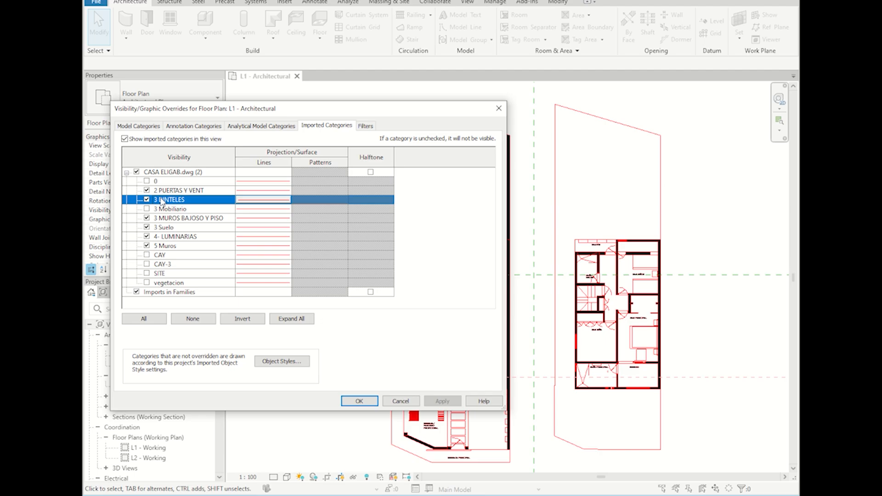
left_click(162, 209)
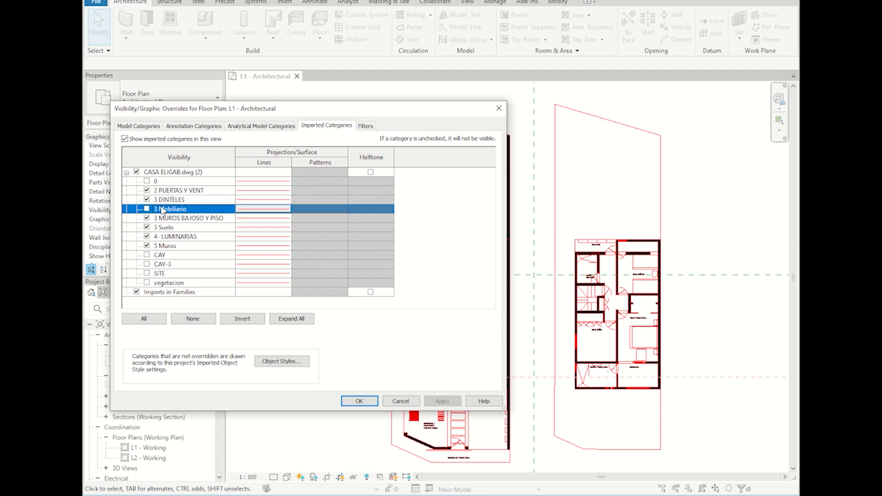
left_click(159, 220)
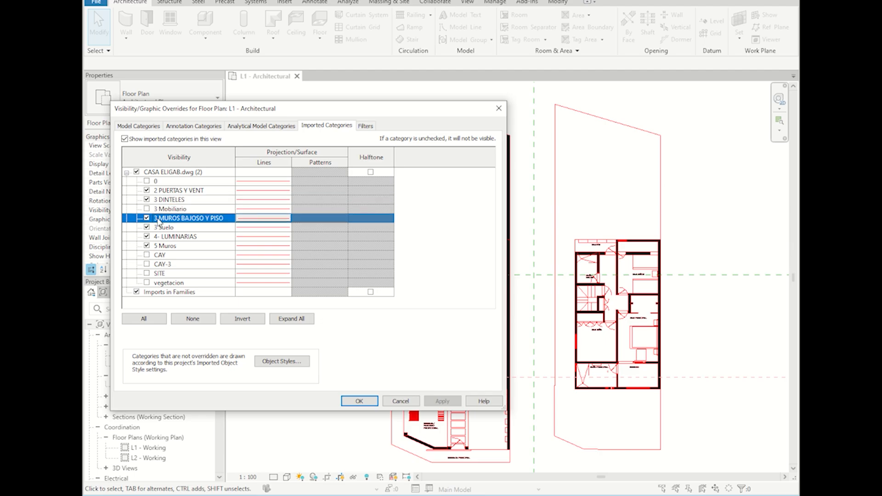
left_click(161, 228)
left_click(164, 237)
left_click(164, 247)
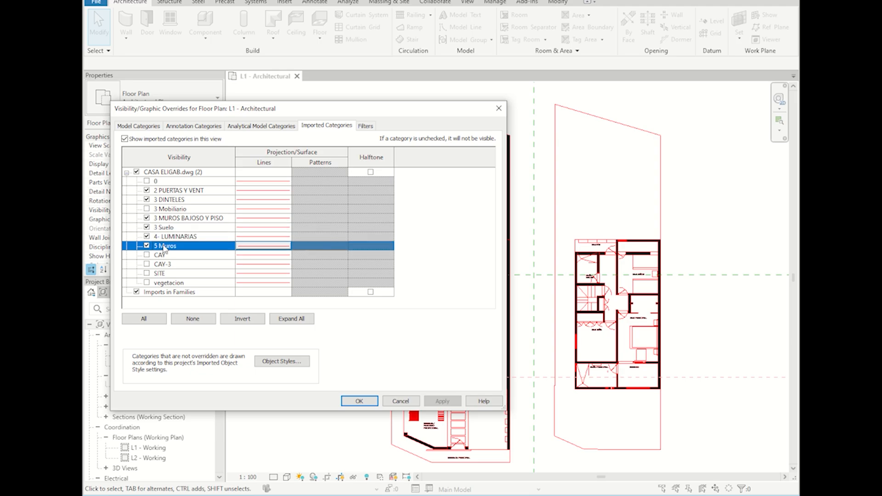
left_click(179, 283)
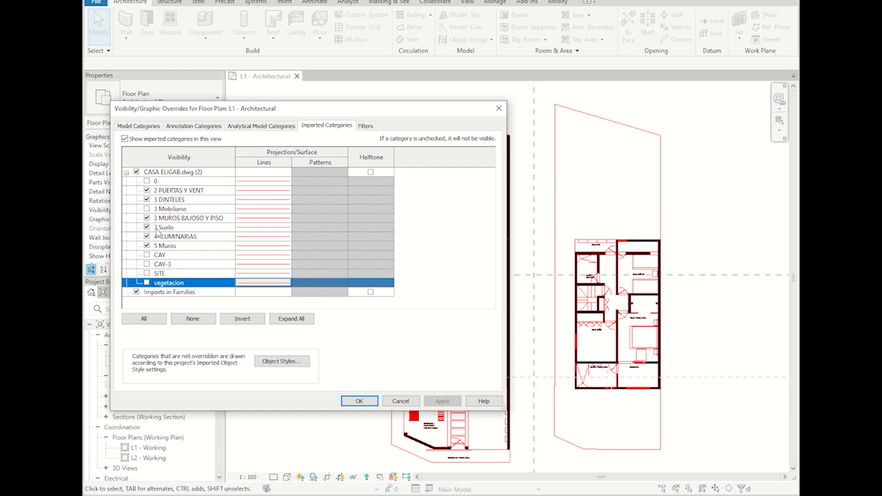
left_click(158, 236)
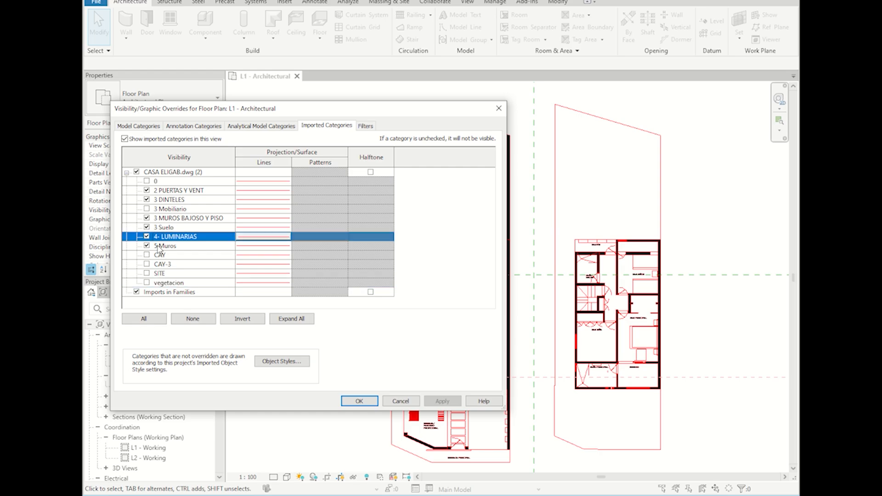
left_click(159, 247)
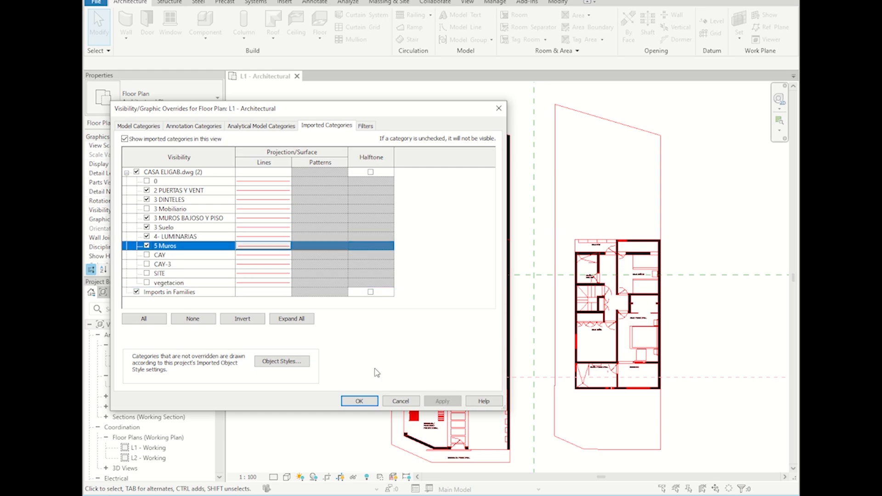
left_click(359, 401)
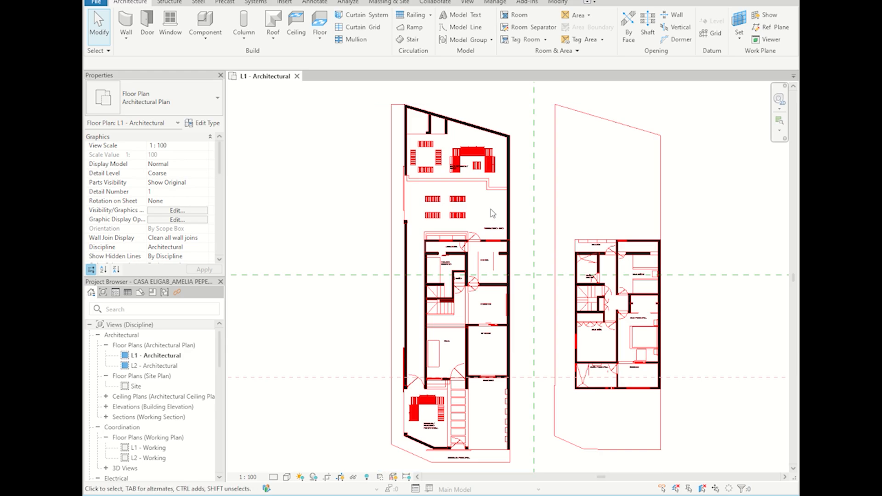
Step: Zoom and pan in on LAVADORA, CUARTO SERVICIO, COCINA and the FREGADERO - BBQ area
scroll(476, 289, "up", 3)
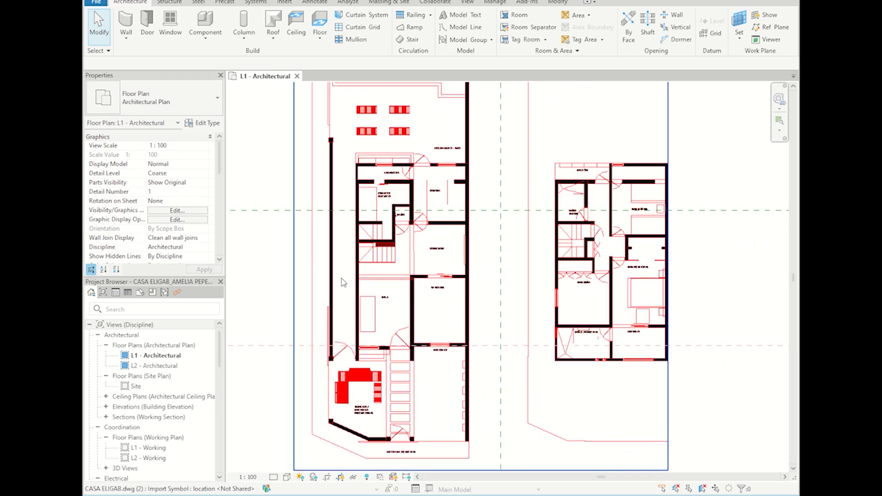
scroll(349, 287, "up", 5)
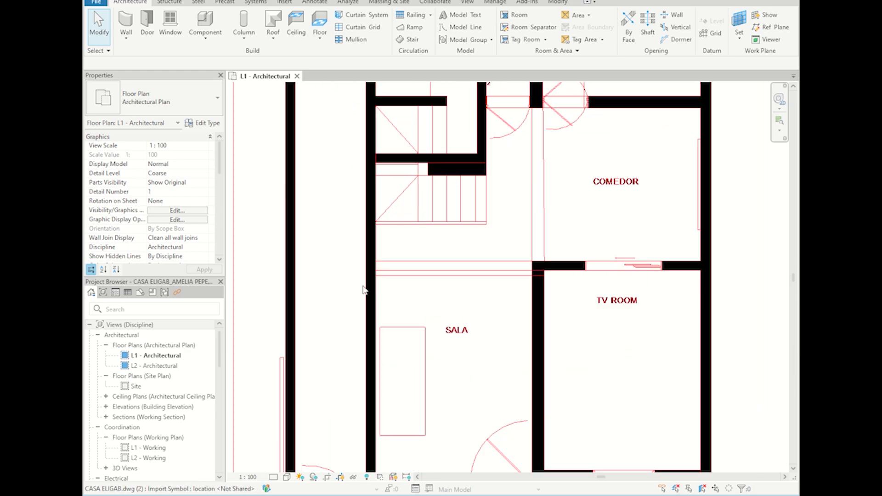
scroll(375, 278, "down", 2)
middle_click_drag(499, 306, 372, 259)
scroll(539, 232, "down", 1)
middle_click_drag(613, 187, 605, 319)
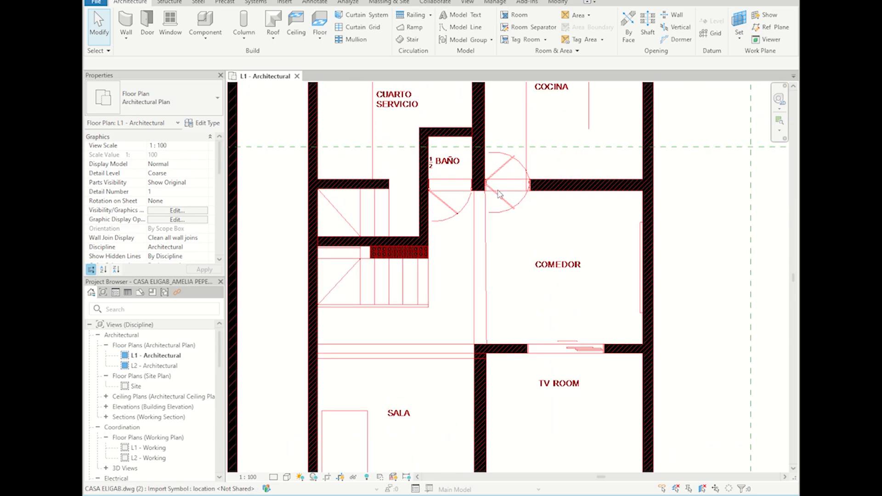
middle_click_drag(499, 189, 498, 277)
middle_click_drag(416, 176, 414, 237)
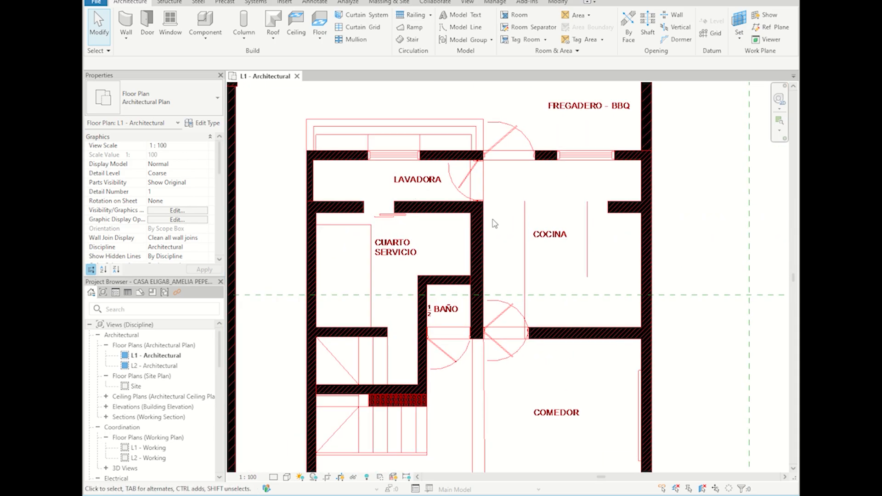
middle_click_drag(473, 221, 467, 287)
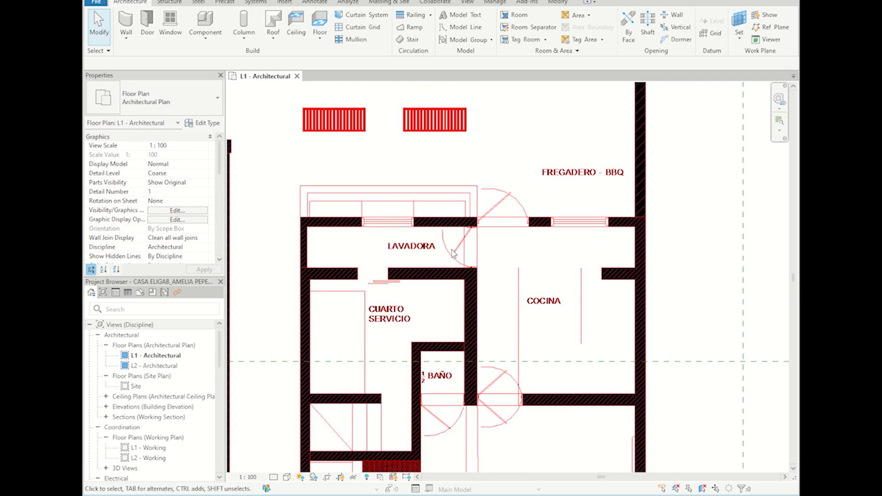
scroll(511, 254, "down", 3)
middle_click_drag(516, 345, 495, 441)
middle_click_drag(514, 251, 498, 328)
middle_click_drag(495, 221, 513, 102)
scroll(497, 276, "up", 2)
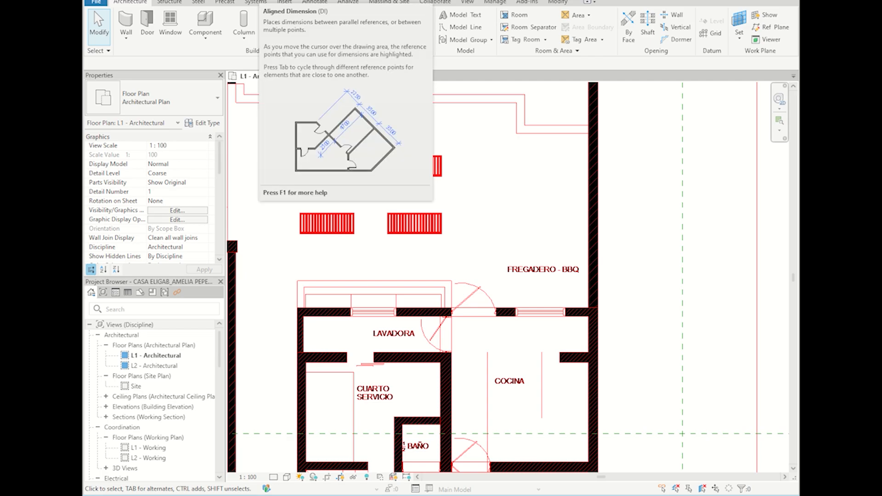
left_click(264, 1)
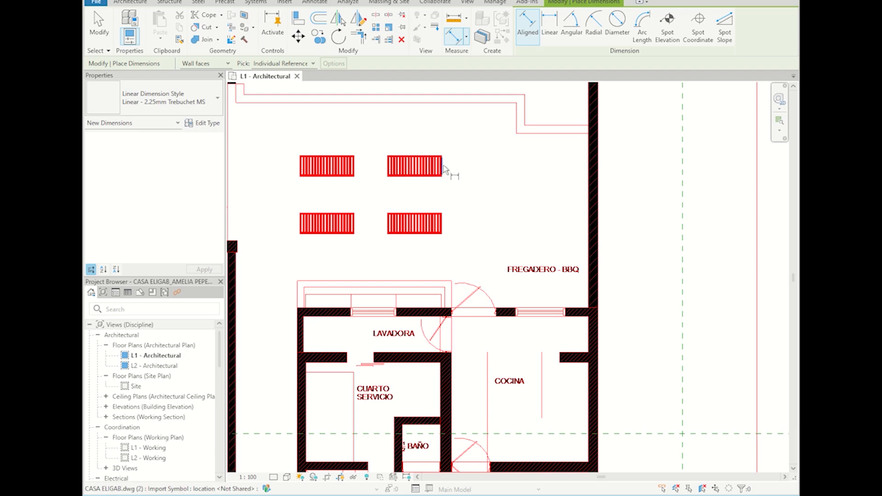
key("Escape")
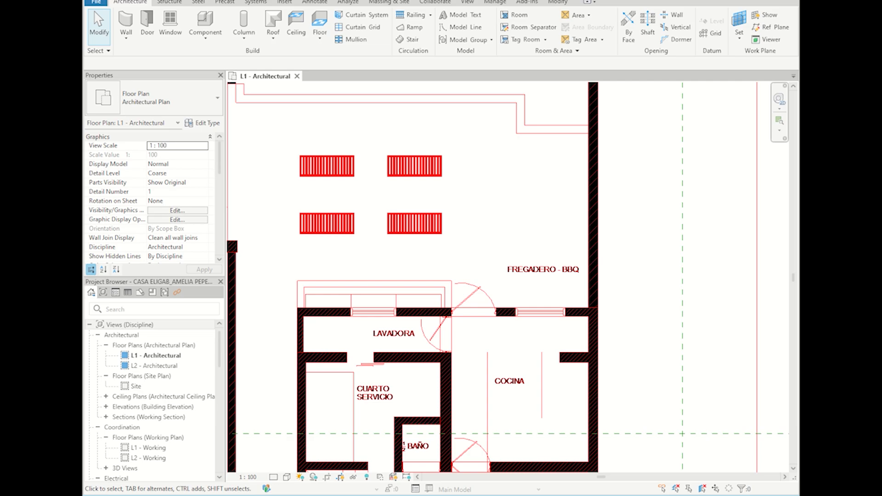
left_click(265, 1)
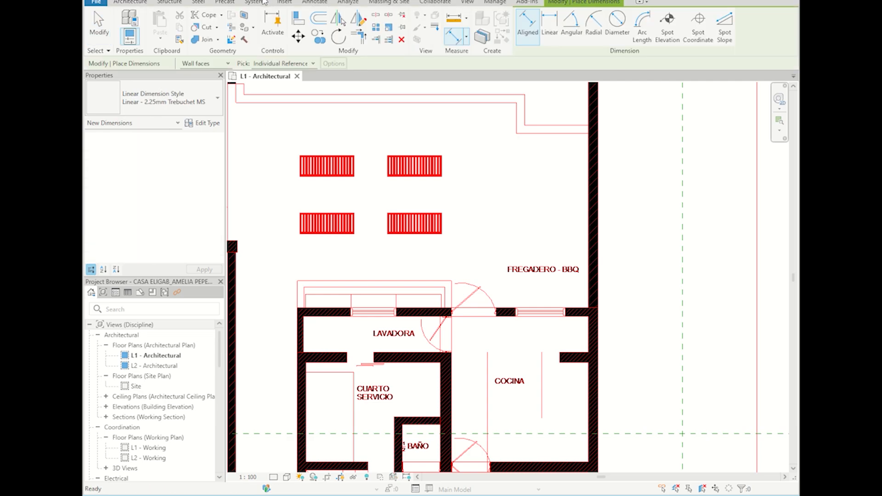
key("Escape")
key("Escape")
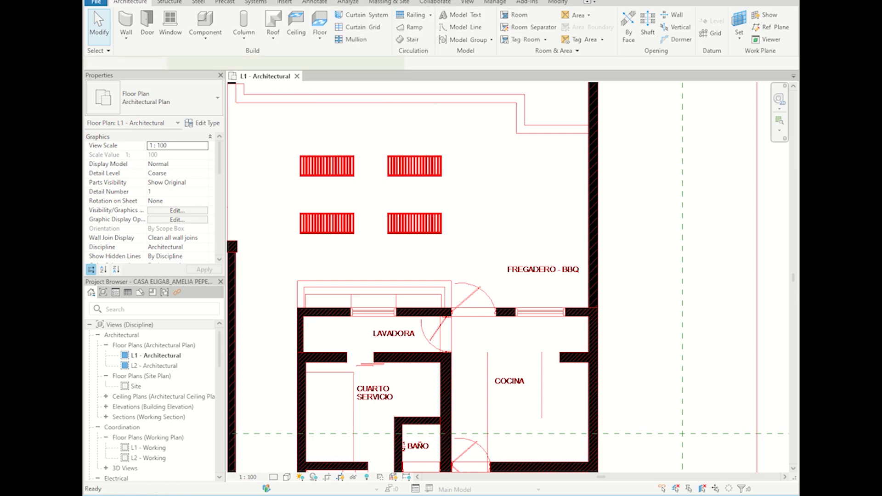
key("d")
key("i")
scroll(410, 240, "down", 4)
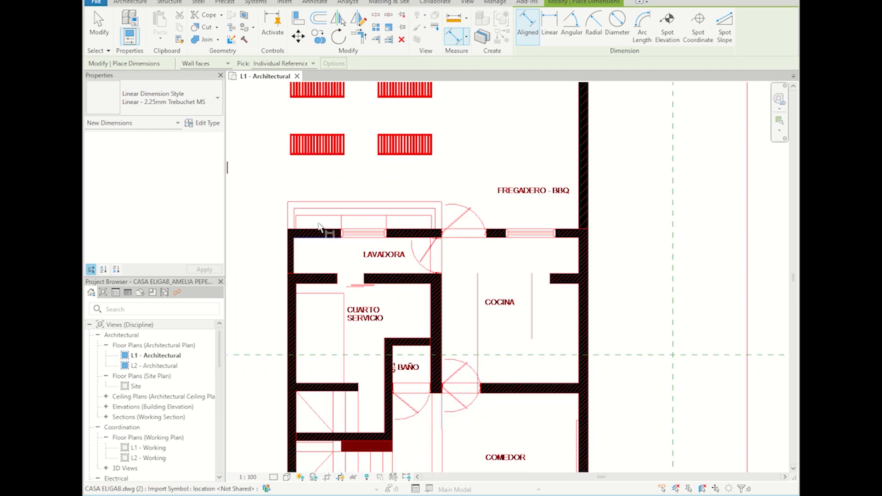
key("Escape")
key("Escape")
scroll(361, 141, "up", 3)
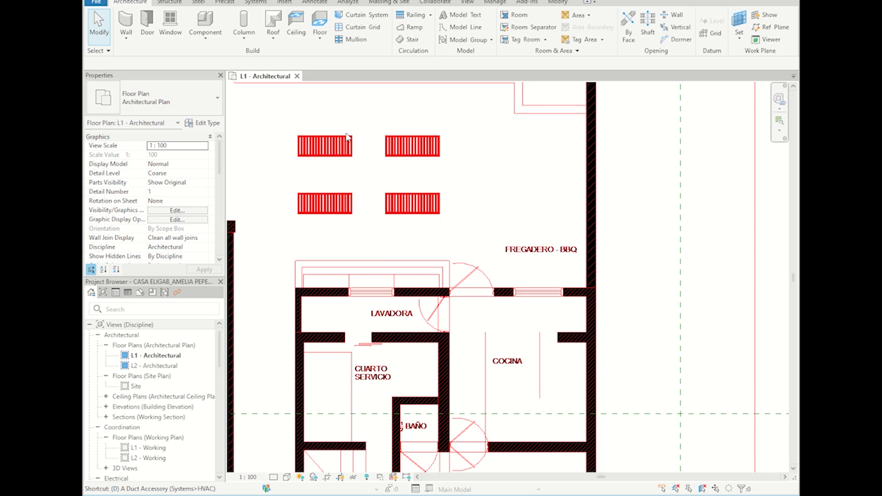
key("d")
key("i")
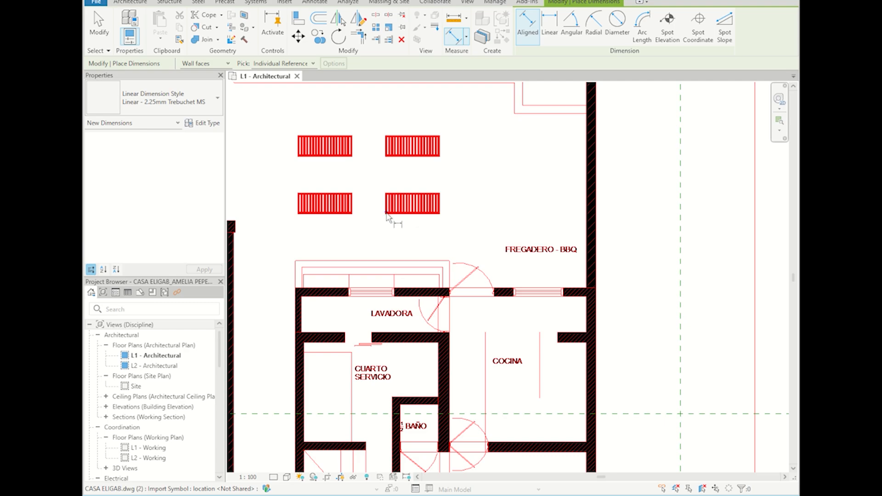
middle_click_drag(418, 312, 400, 189)
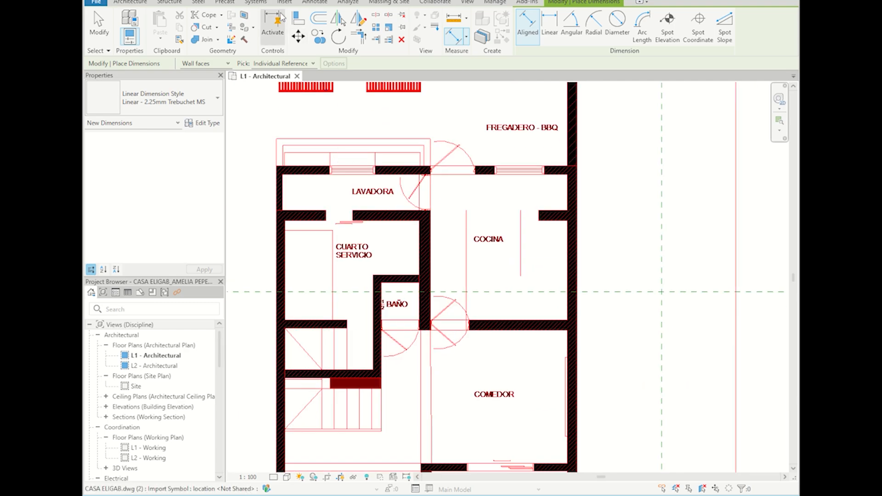
key("Escape")
key("Escape")
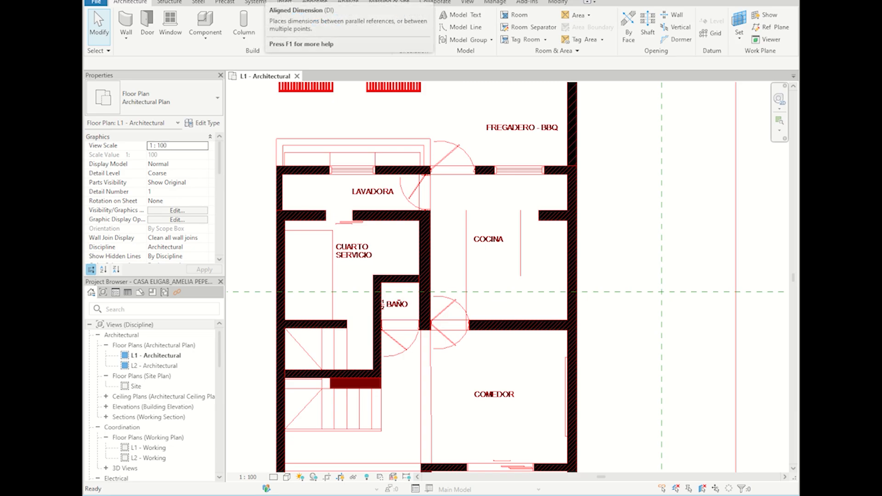
Step: Dimension the 230 wall between COCINA and COMEDOR, then open Project Units with UN
left_click(262, 0)
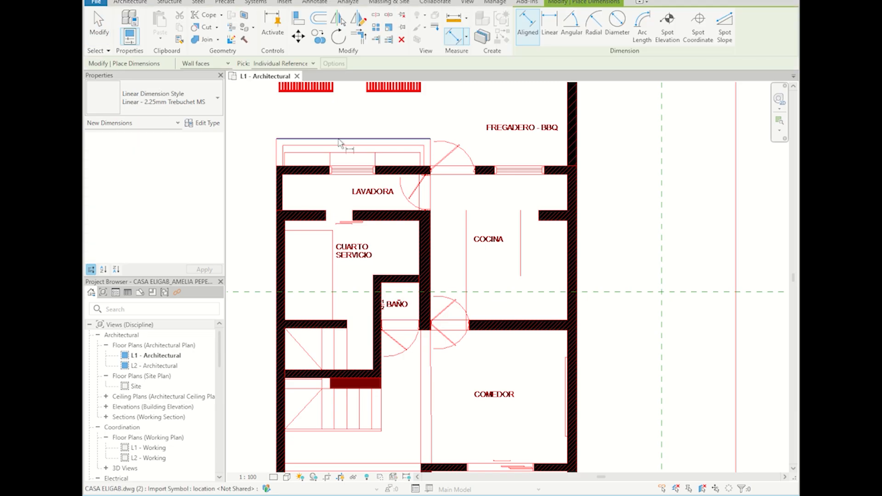
scroll(460, 222, "up", 5)
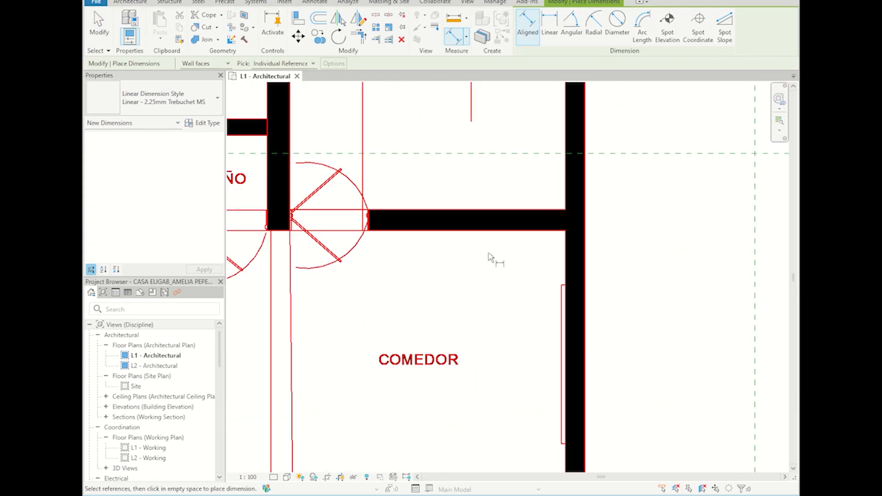
middle_click_drag(363, 191, 312, 218)
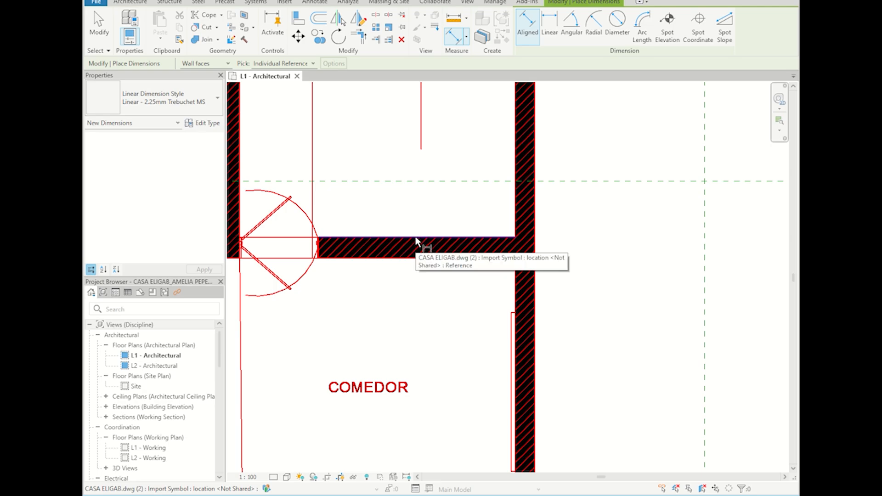
left_click(416, 240)
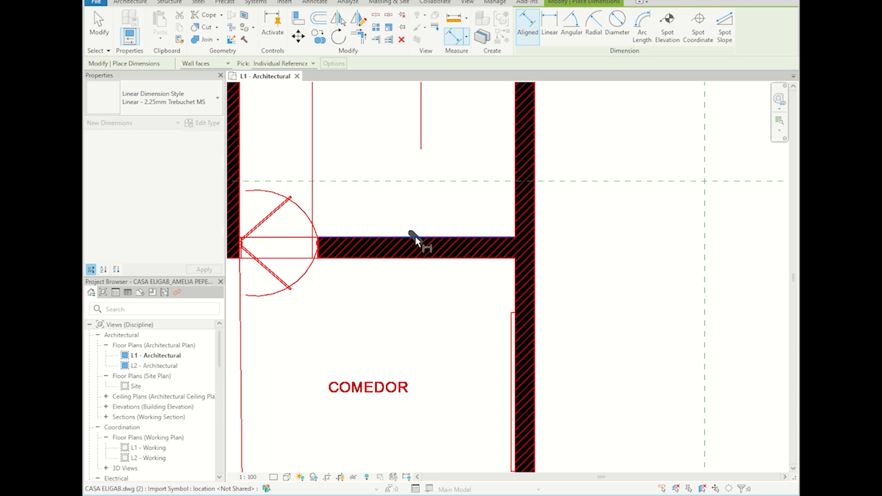
left_click(452, 259)
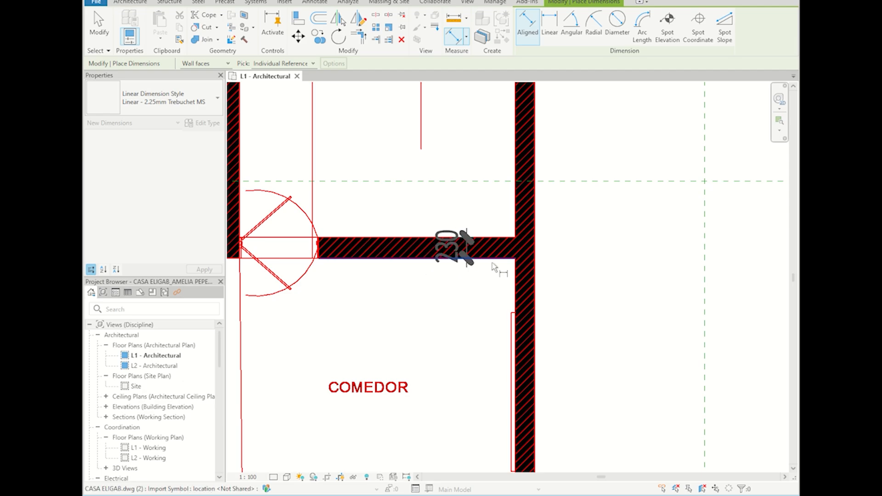
left_click(582, 271)
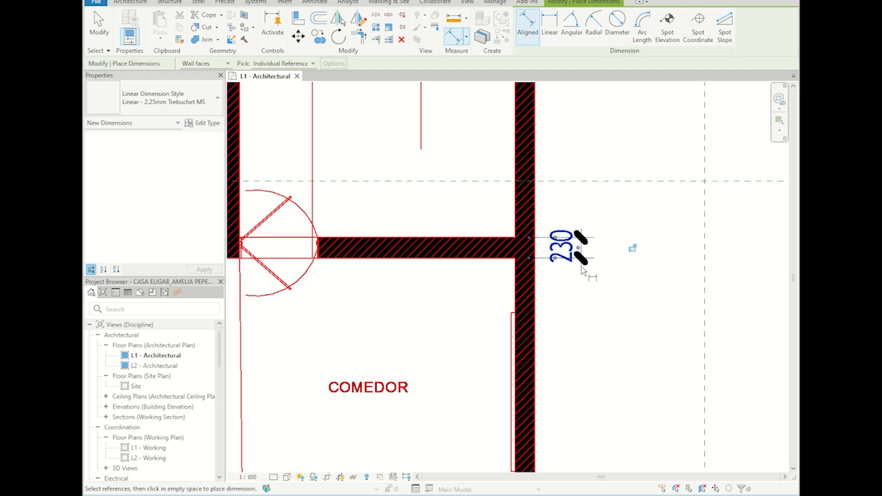
middle_click_drag(597, 316, 541, 328)
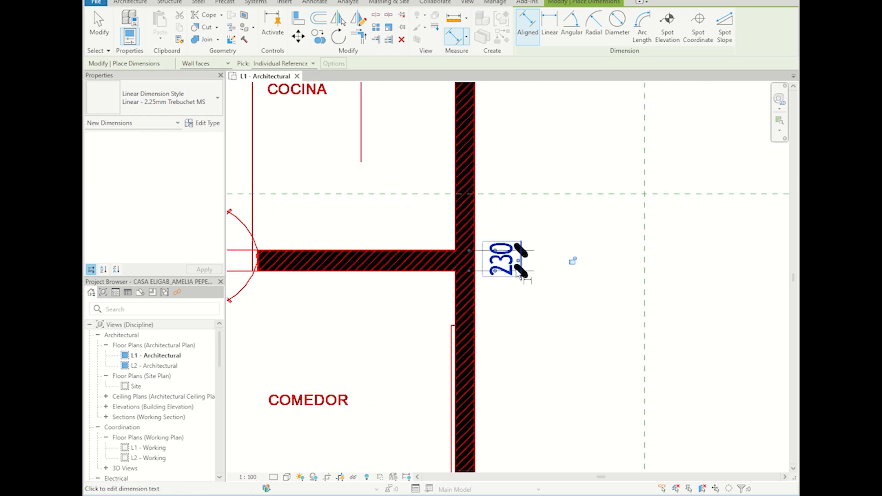
key("Escape")
key("Escape")
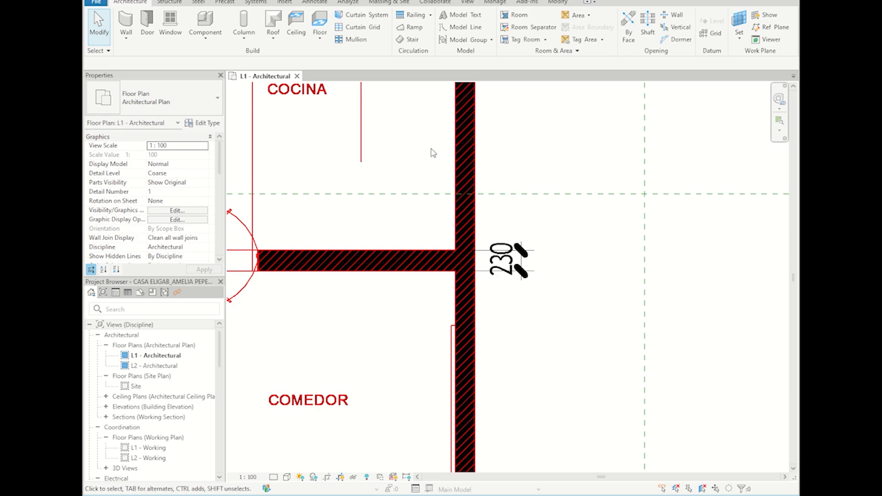
key("u")
key("n")
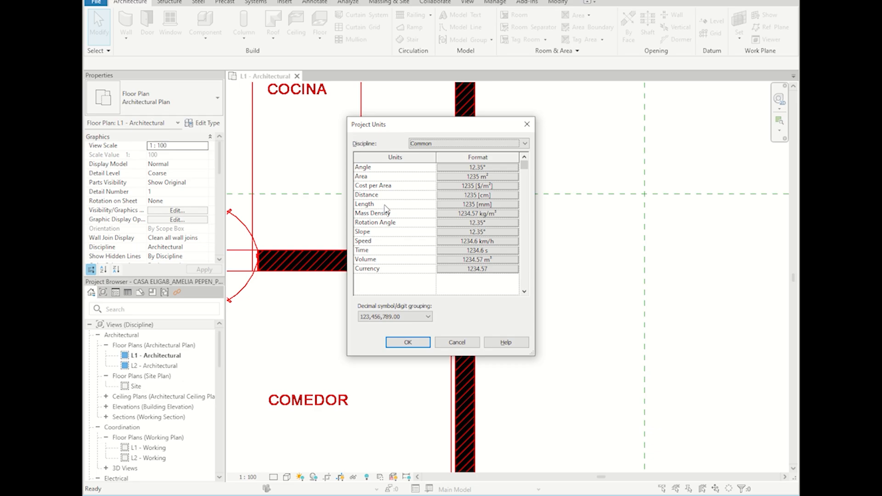
Step: Format Length as Meters, rounded to 2 decimal places, with unit symbol None
left_click(472, 206)
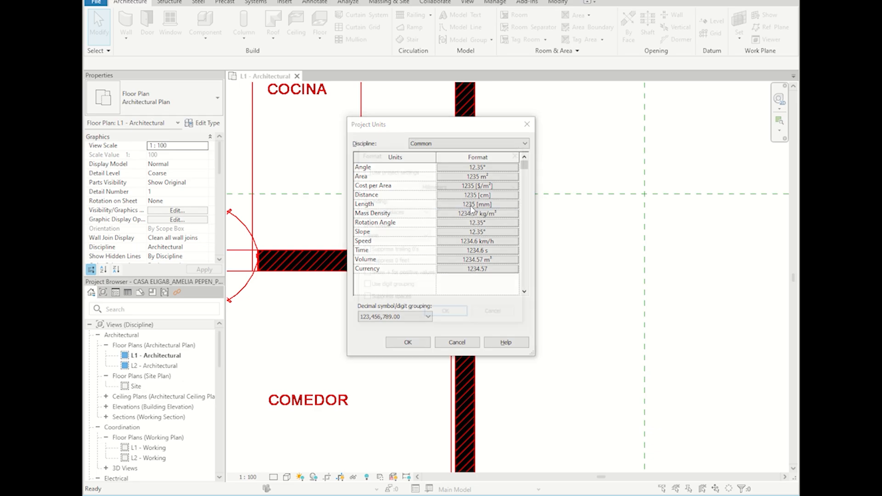
left_click(460, 187)
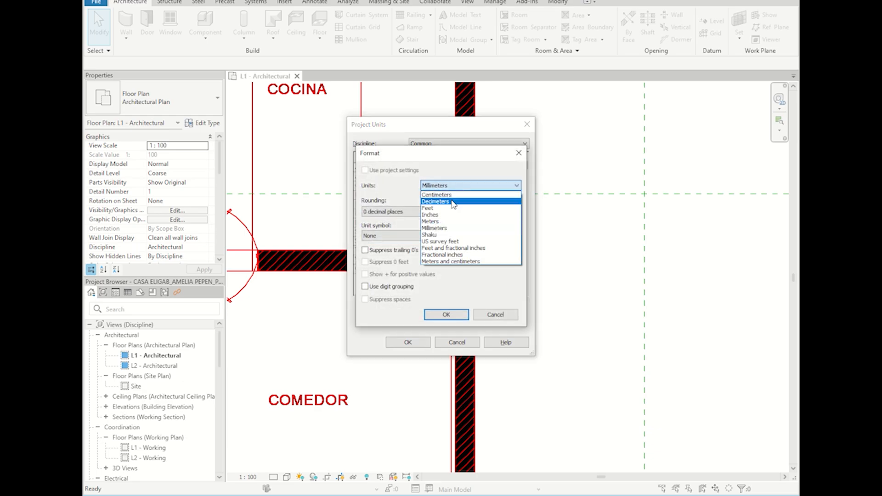
left_click(439, 223)
left_click(407, 212)
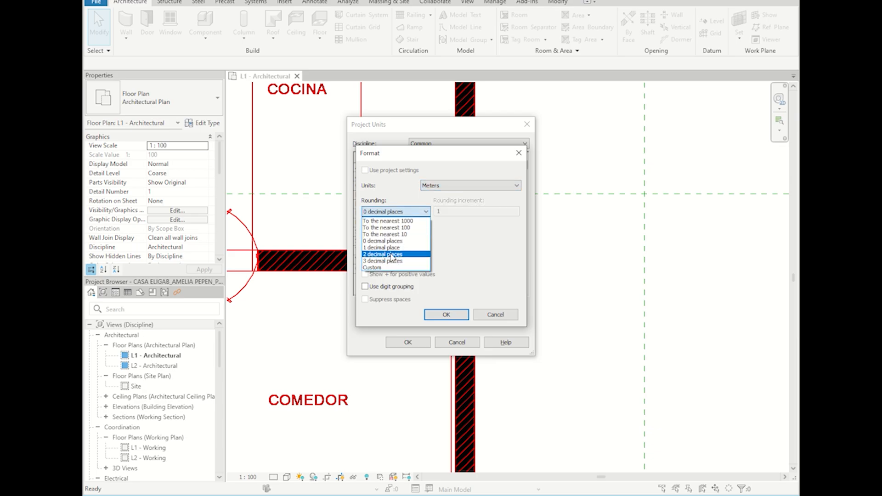
left_click(394, 255)
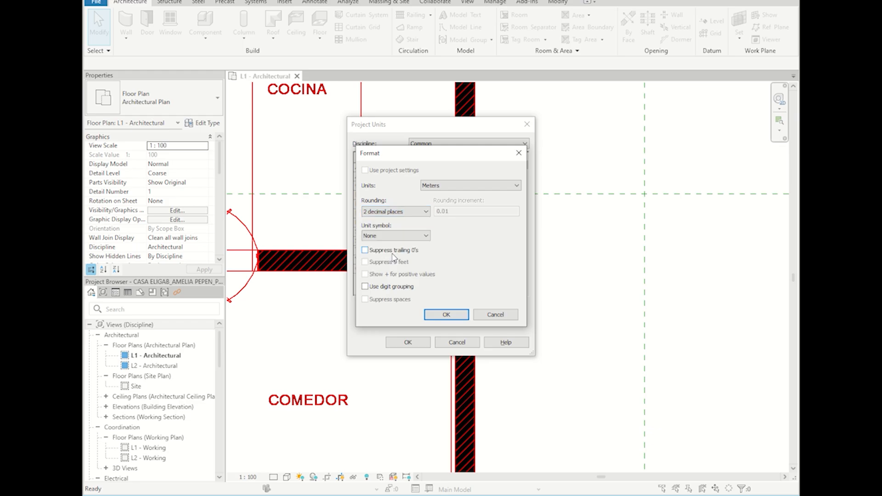
left_click(415, 236)
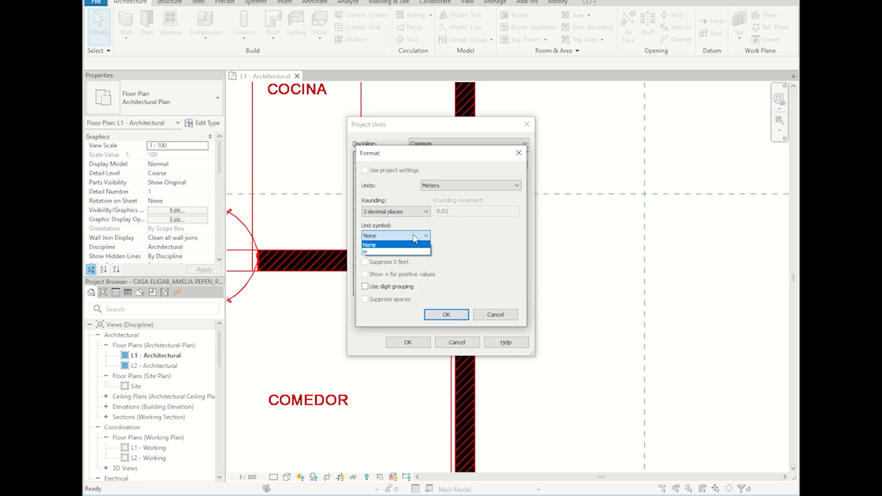
left_click(415, 237)
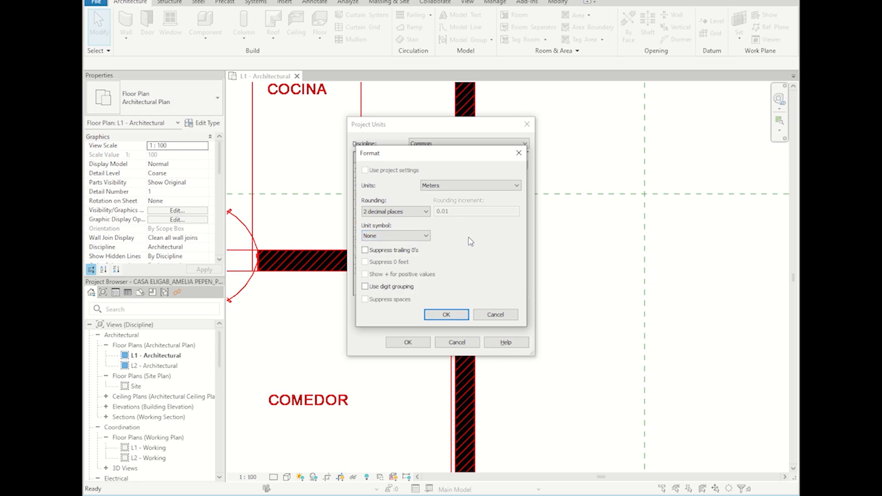
left_click(382, 236)
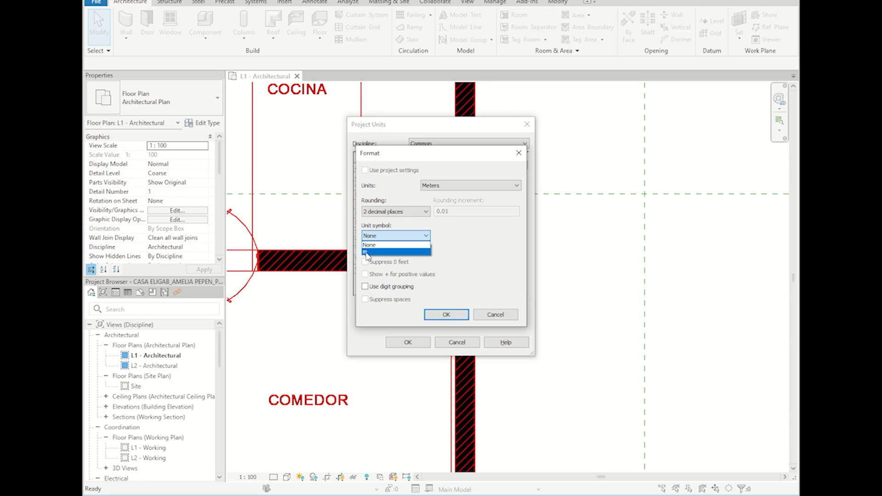
left_click(377, 238)
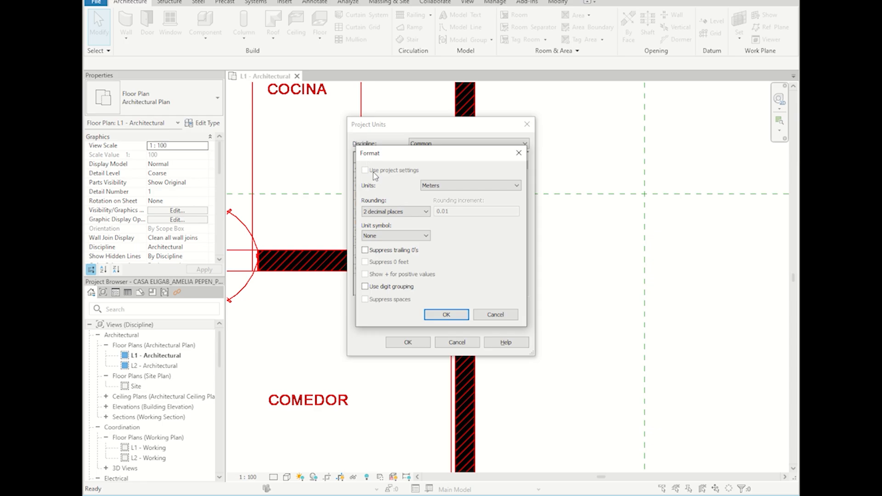
Step: Recheck Meters and 2-decimal rounding, then confirm and apply the project units
left_click(453, 185)
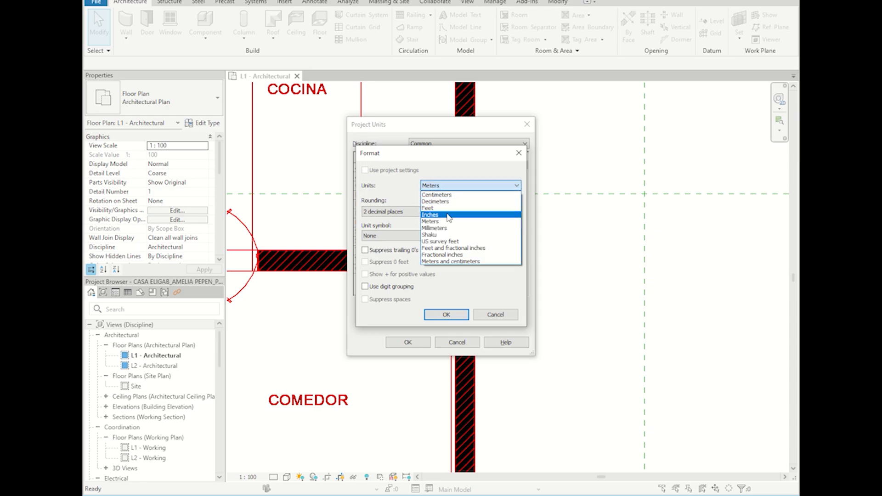
left_click(441, 224)
left_click(394, 211)
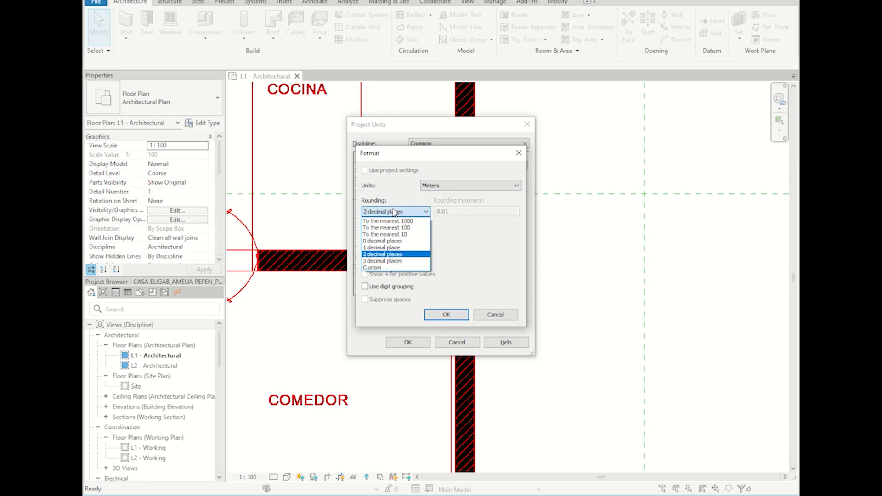
left_click(394, 255)
left_click(445, 314)
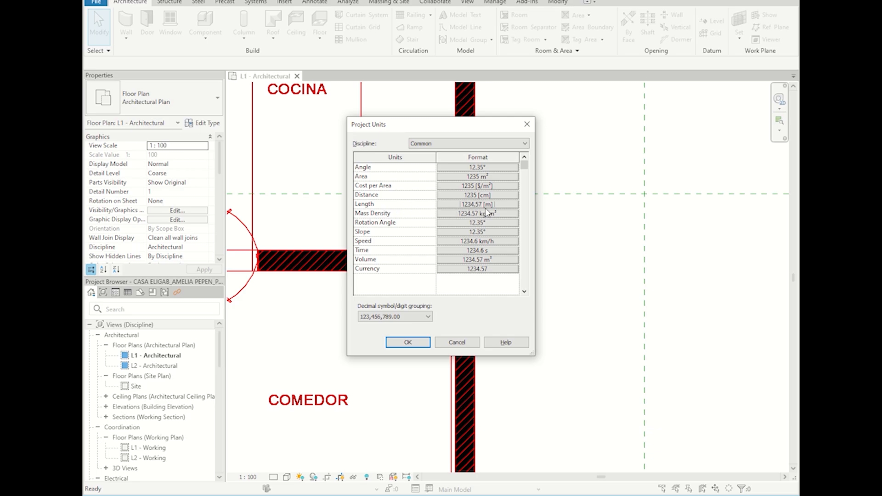
left_click(408, 347)
Step: Replace the 230 wall dimension with a new DI dimension right of the vertical wall, then reopen Project Units
left_click(521, 259)
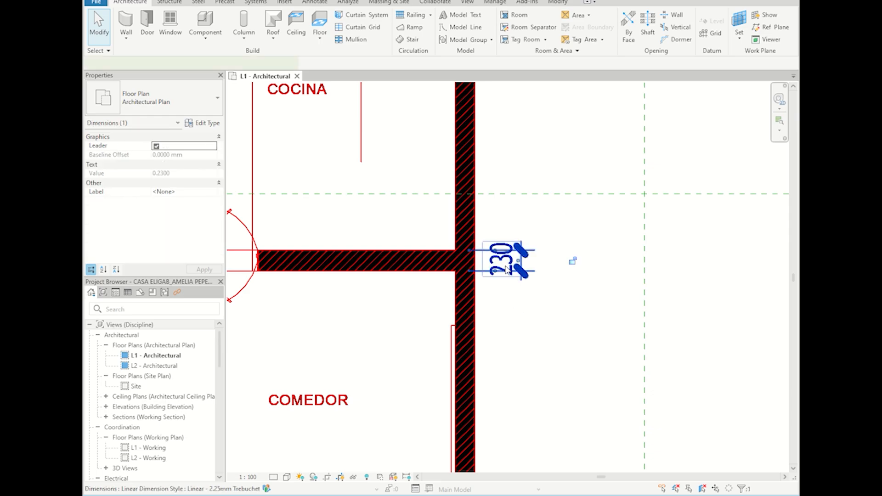
key("Delete")
key("d")
key("i")
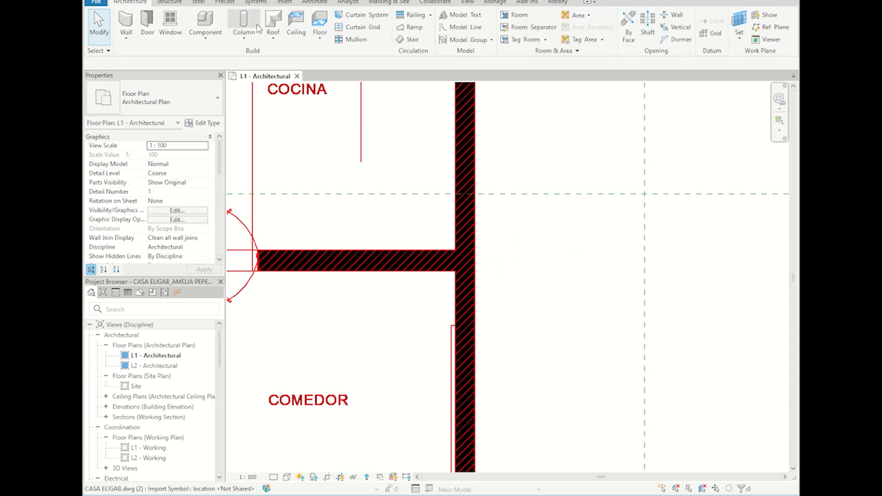
left_click(446, 271)
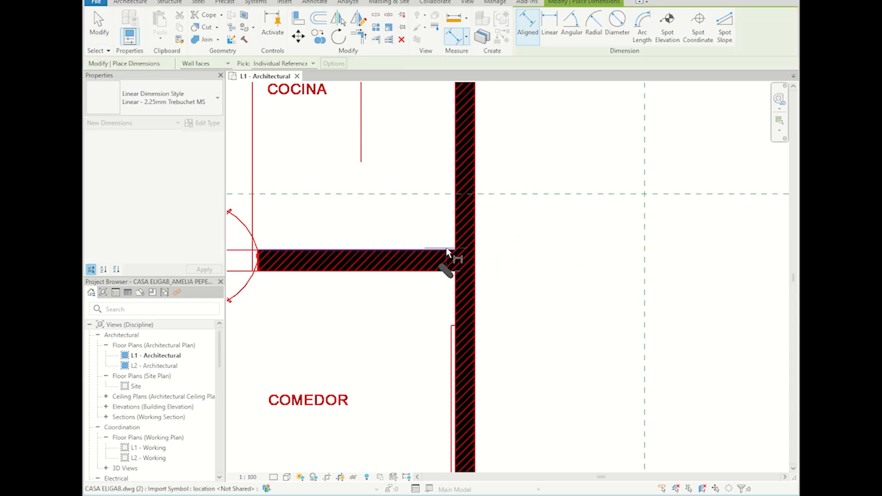
left_click(449, 251)
left_click(527, 276)
key("Escape")
key("Escape")
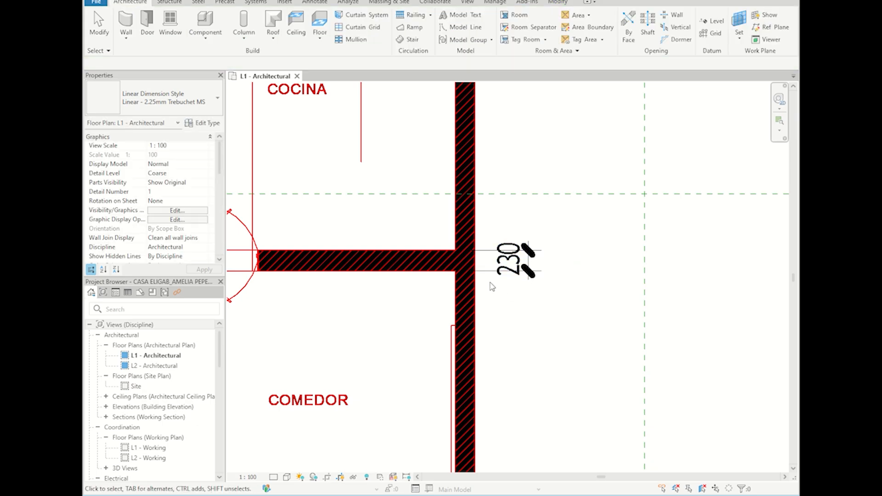
key("u")
key("n")
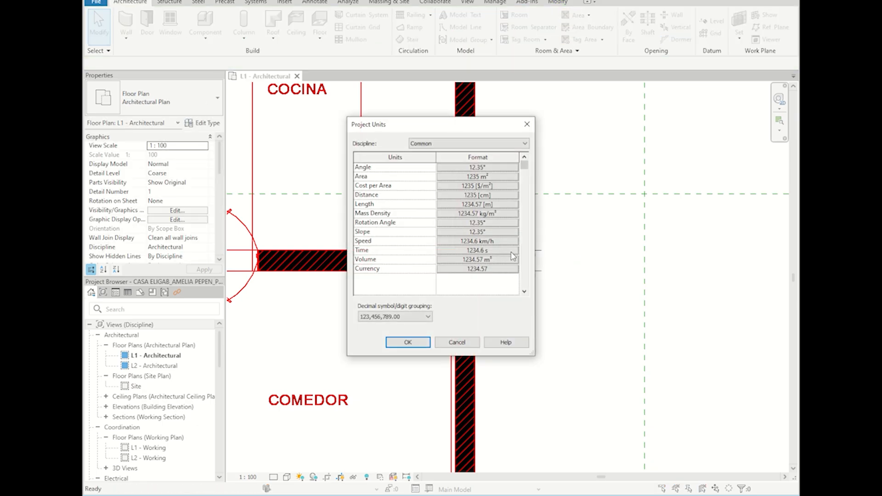
Step: Format Distance as Meters rounded to 2 decimal places and apply the project units
left_click(478, 195)
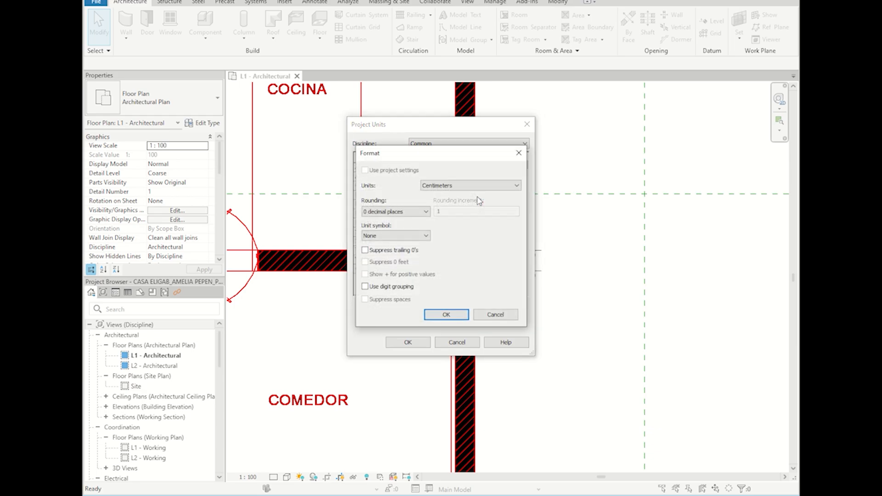
left_click(479, 189)
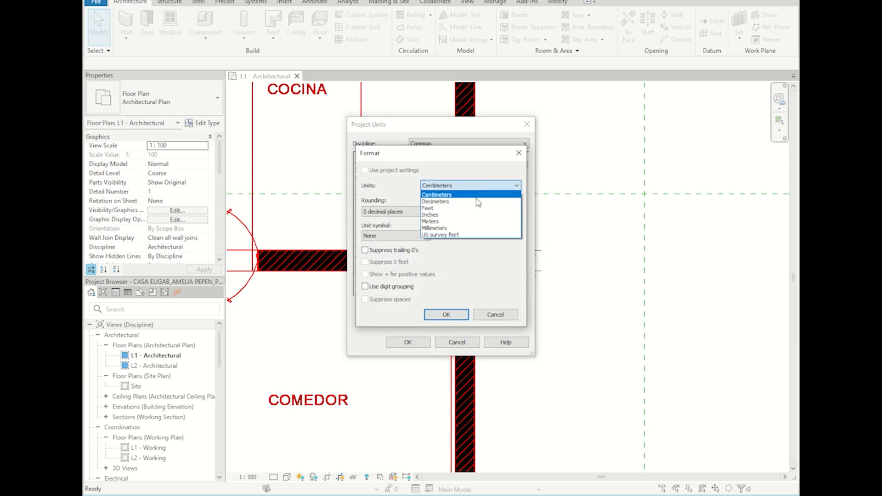
left_click(467, 224)
left_click(413, 212)
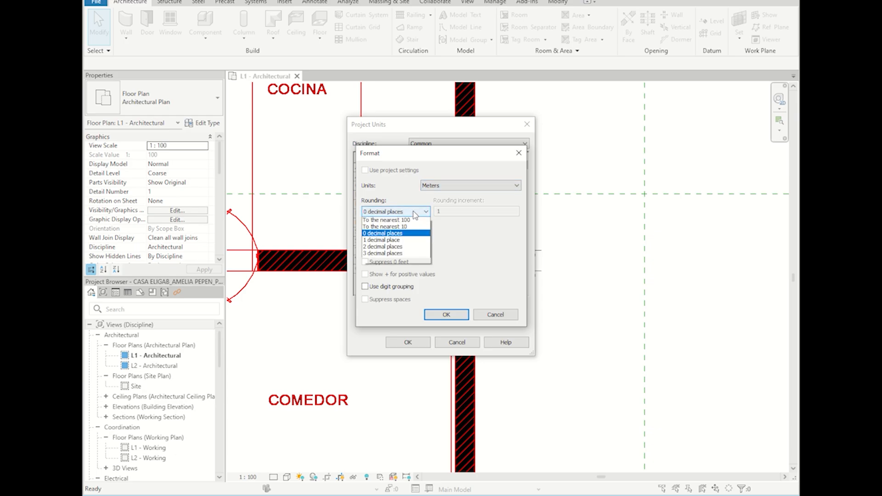
left_click(391, 255)
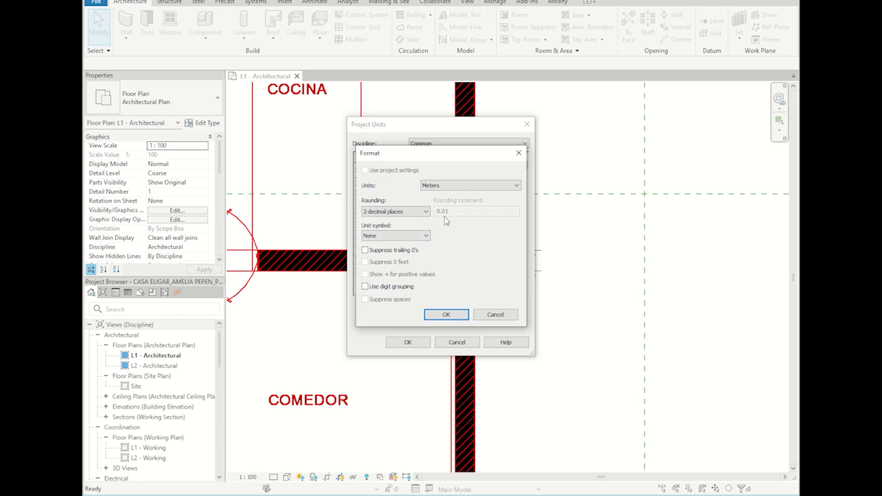
left_click(463, 317)
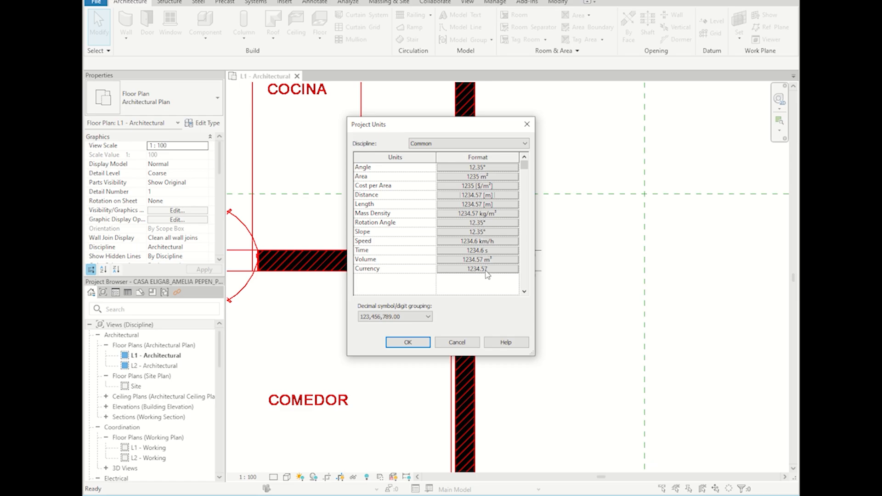
left_click(406, 344)
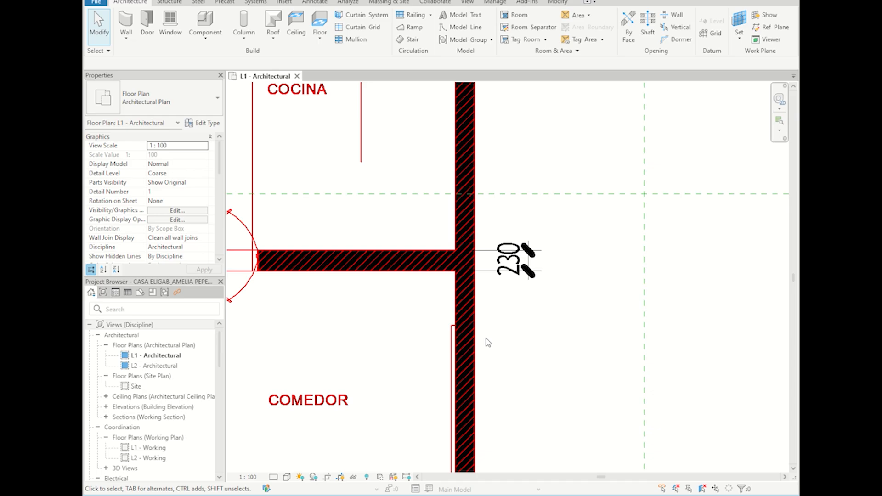
Step: Select and deselect the 230 dimension, then reopen Project Units with UN
left_click(513, 265)
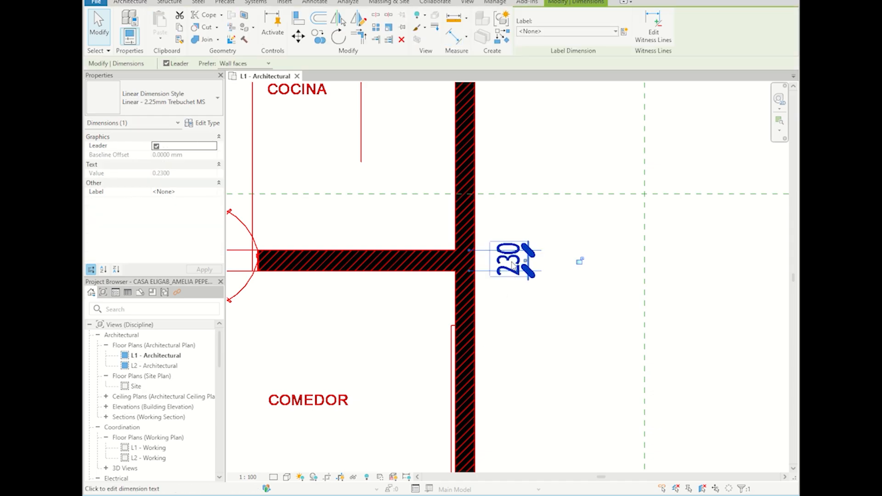
left_click(622, 272)
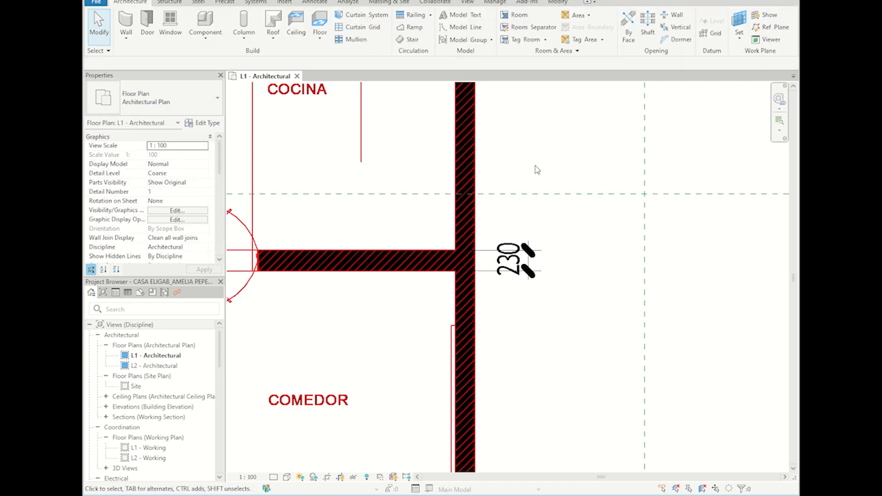
key("u")
key("n")
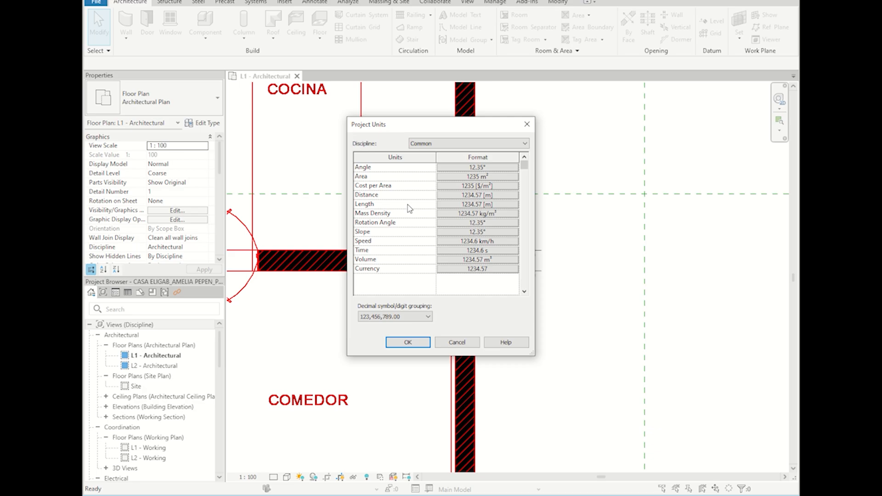
Step: Confirm the Common discipline, close Project Units, and switch to the Revit Home page
left_click(460, 143)
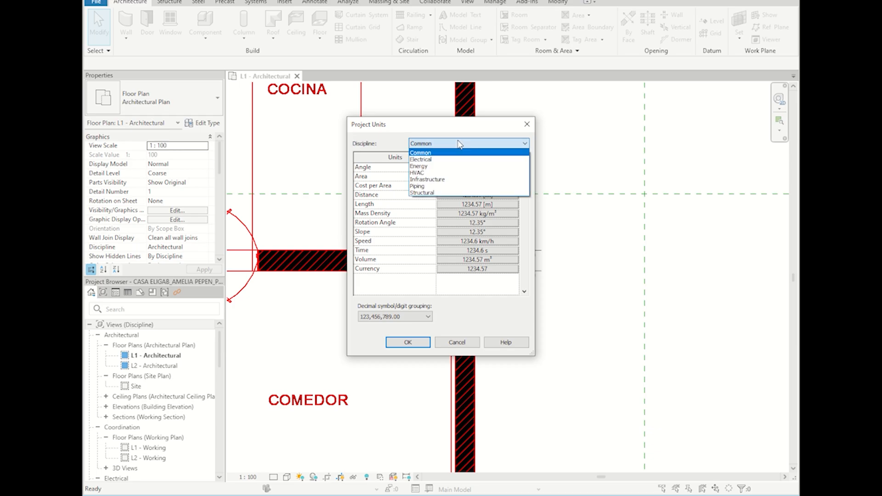
left_click(459, 145)
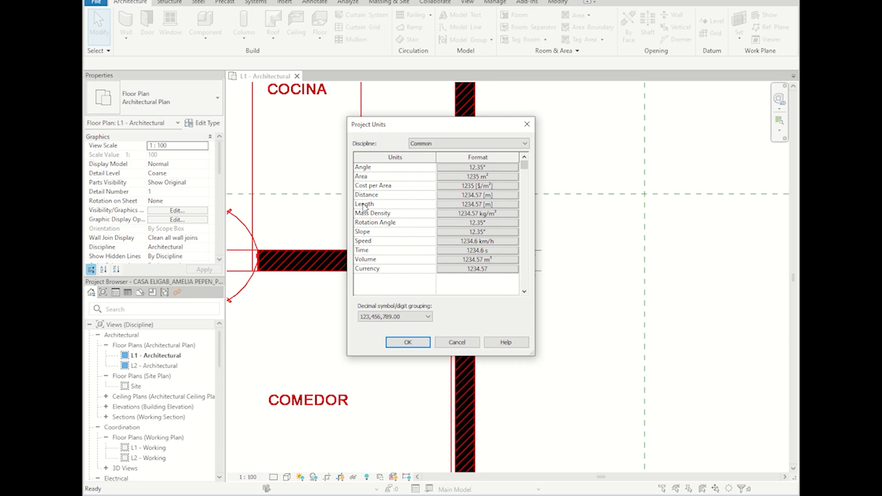
left_click(401, 343)
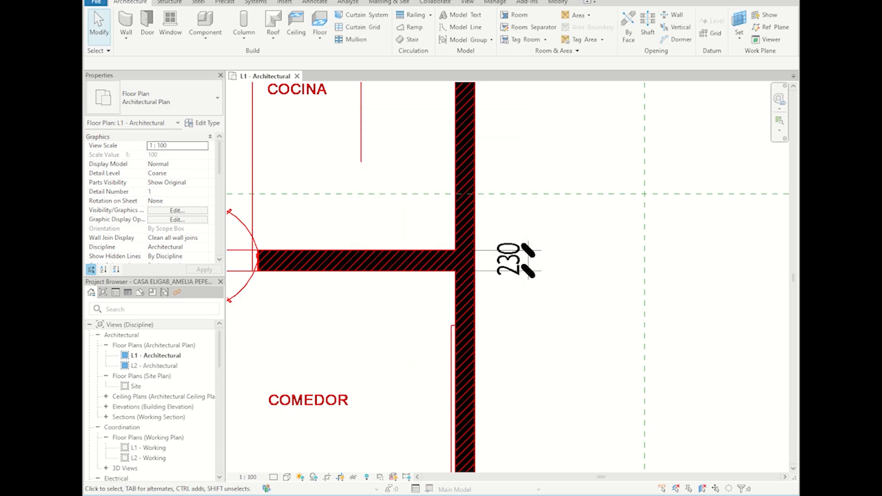
key("alt+space")
key("ctrl+d")
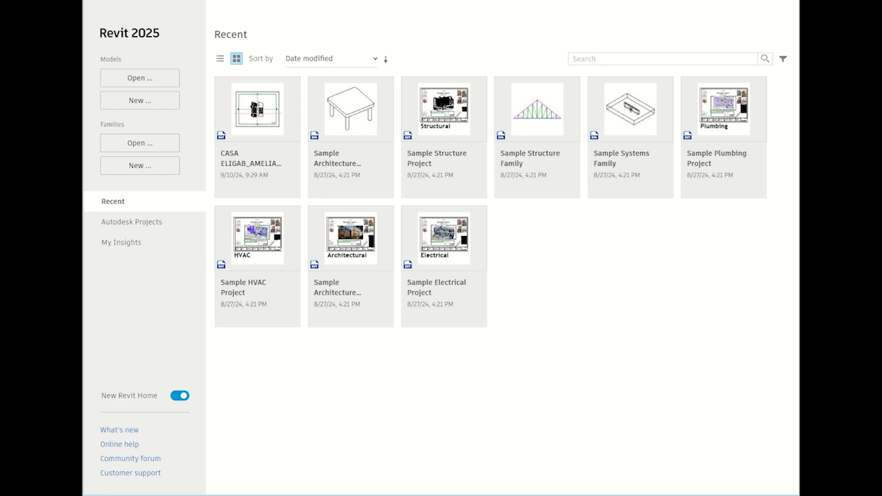
Step: Reopen CASA ELIGAB from Recent and dismiss the File Changed Since Last Save warning
left_click(242, 120)
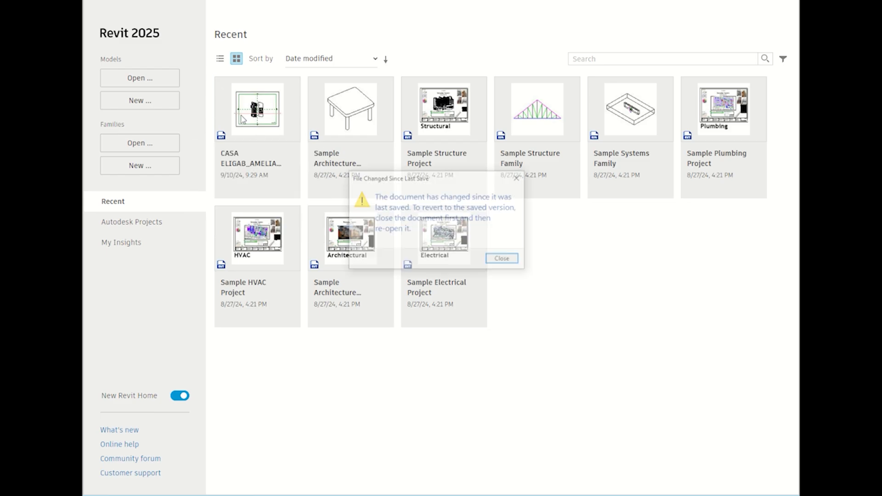
left_click(519, 177)
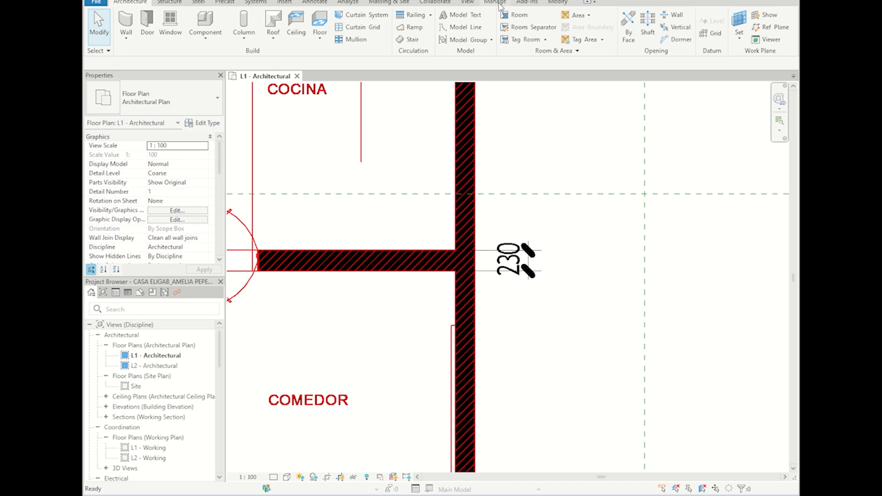
Step: Select and delete the 230 dimension, then zoom out to show both red house plans
left_click(514, 260)
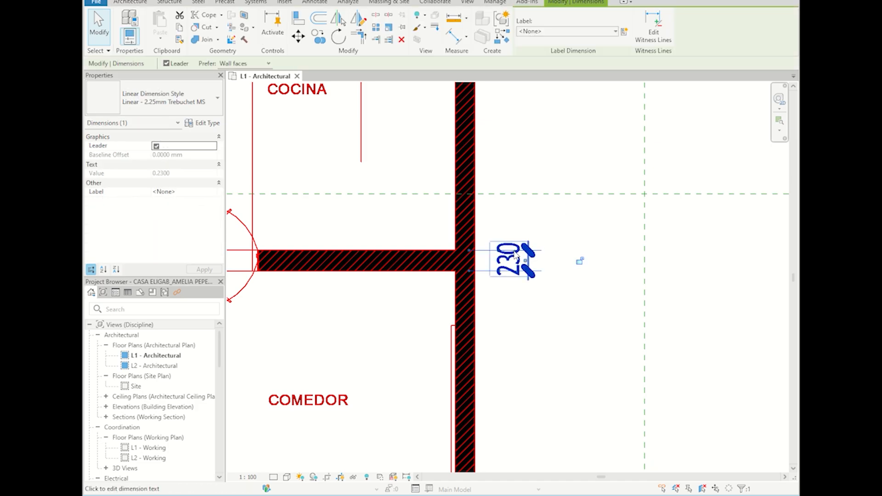
key("Delete")
scroll(577, 278, "down", 8)
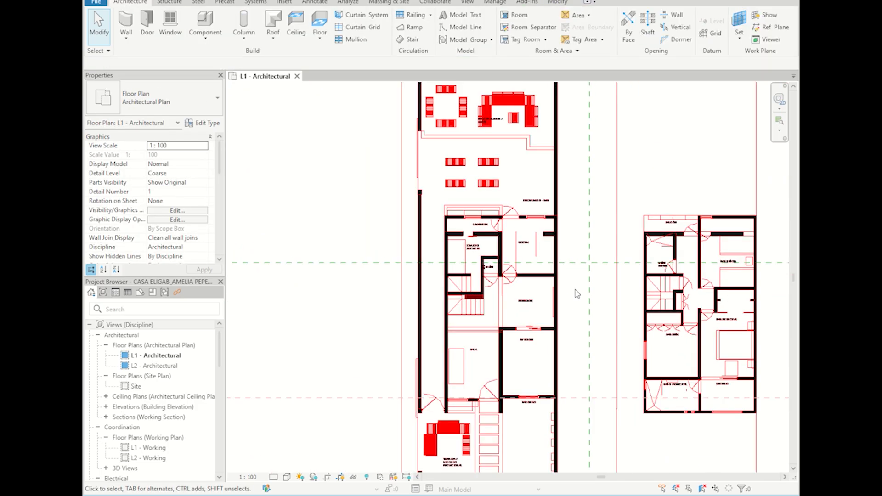
middle_click_drag(577, 277, 555, 340)
scroll(546, 338, "down", 6)
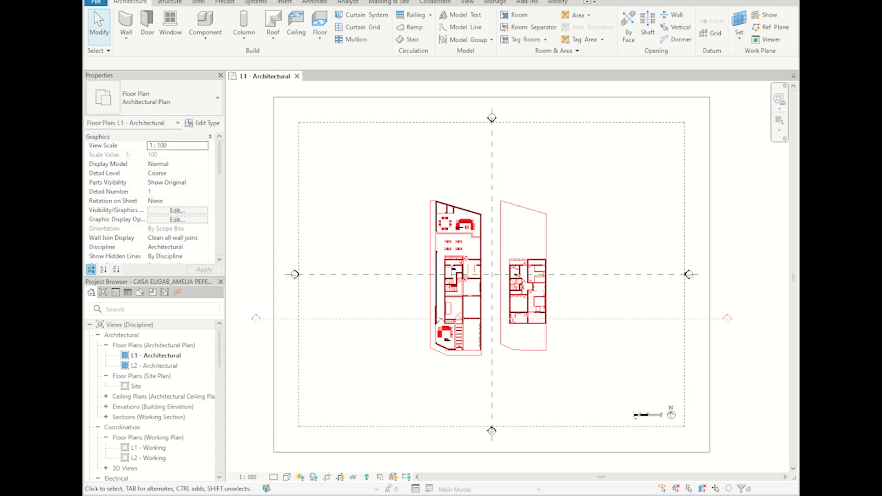
Step: Launch Snipping Tool via a 'snip' search and capture the Revit window with the L1 plan
key("super")
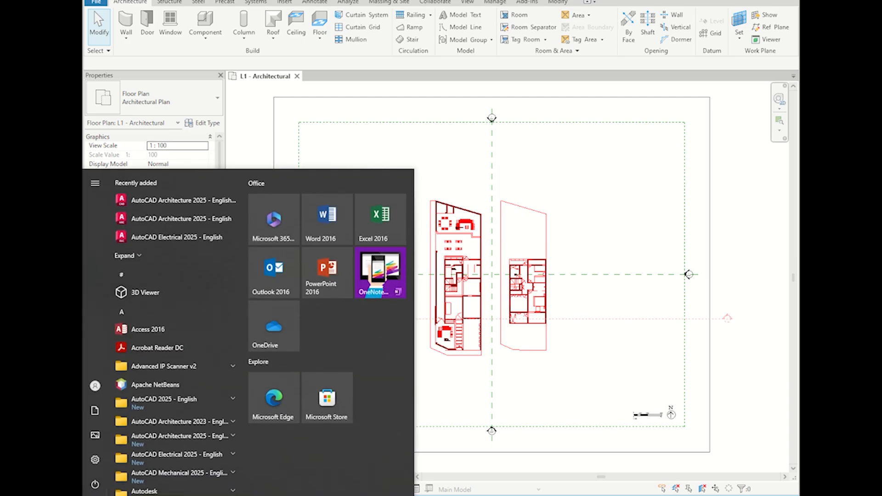
type("snip")
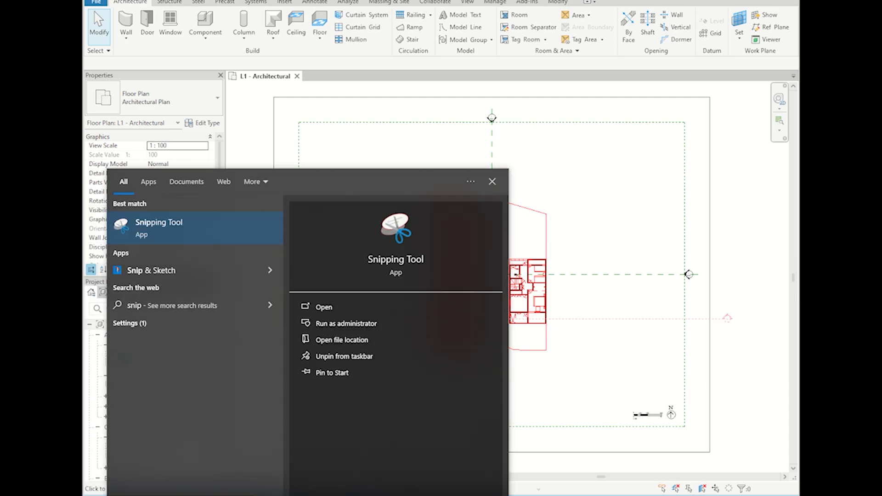
left_click(198, 230)
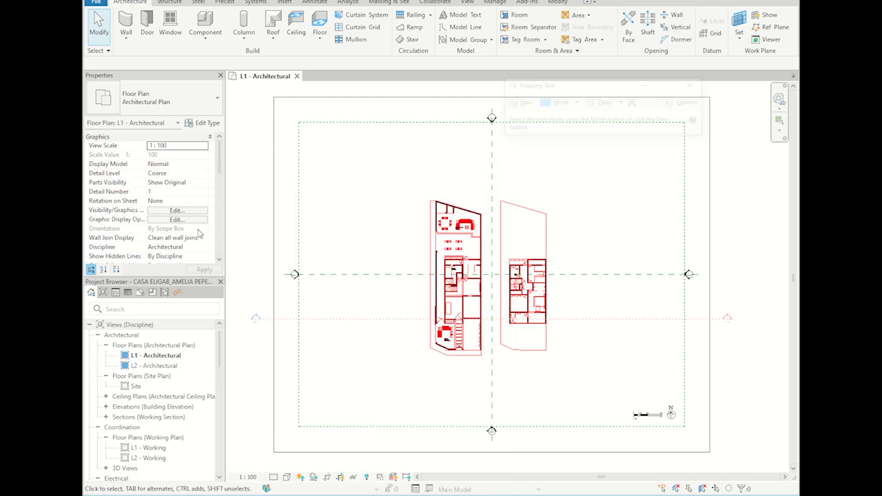
left_click(524, 103)
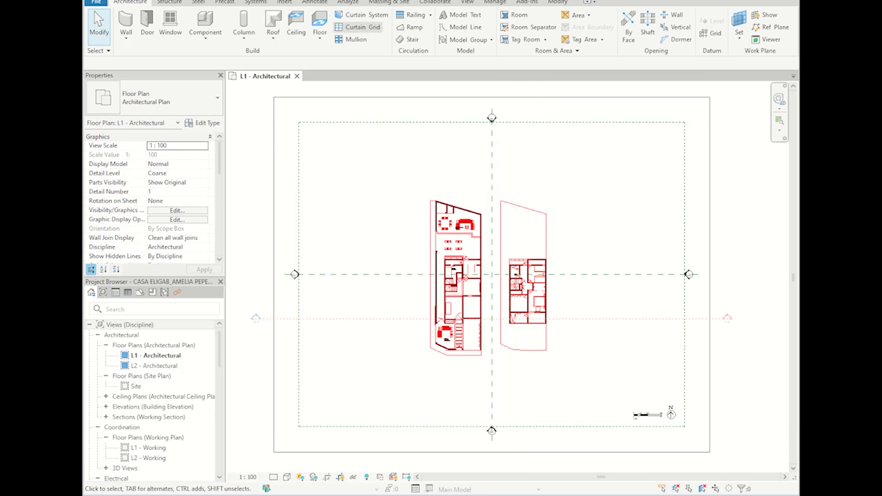
left_click_drag(83, 1, 799, 495)
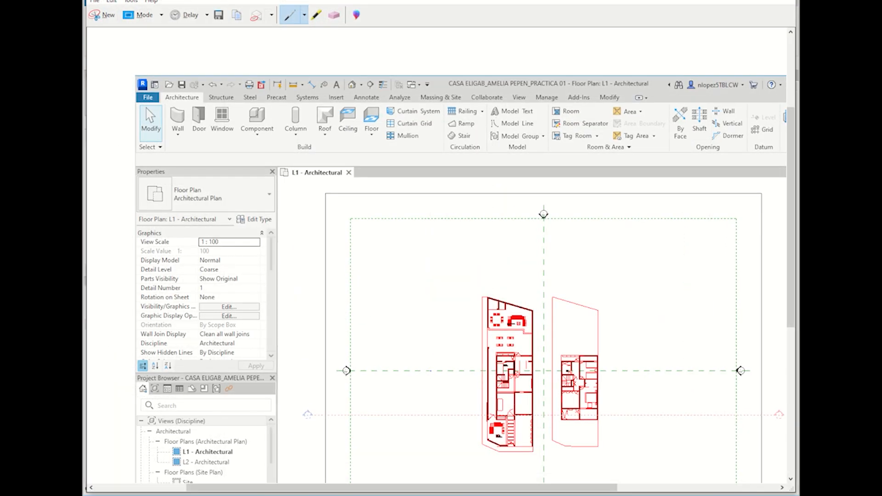